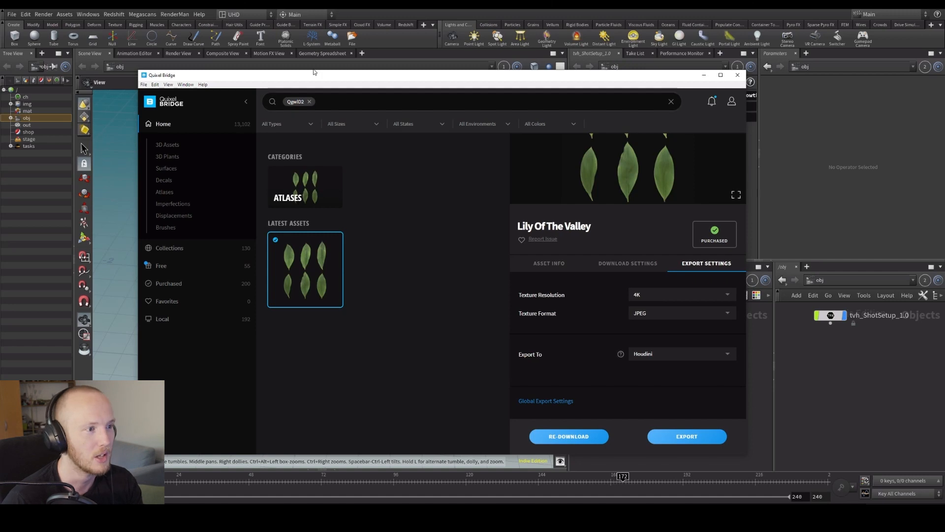
Step: Review the download settings and export settings of the Lily Of The Valley atlas in Quixel Bridge
drag(340, 75, 367, 85)
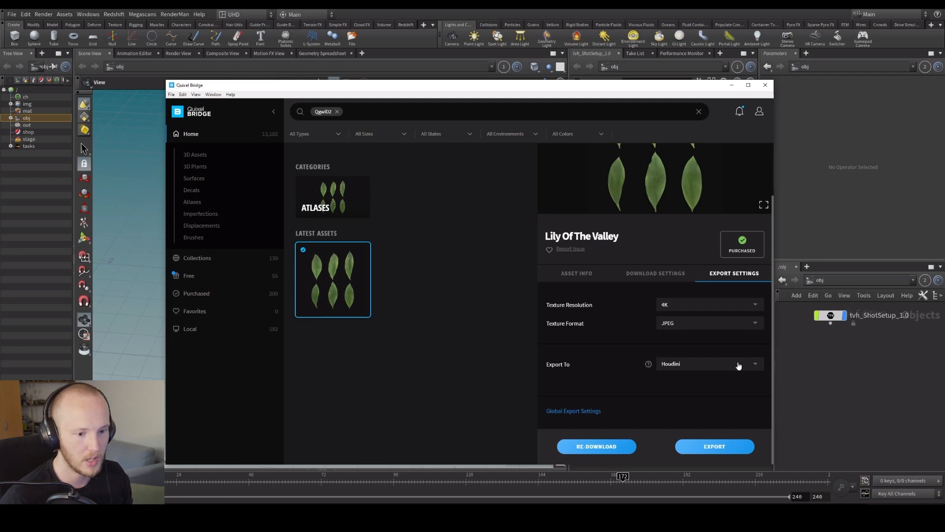
click(651, 274)
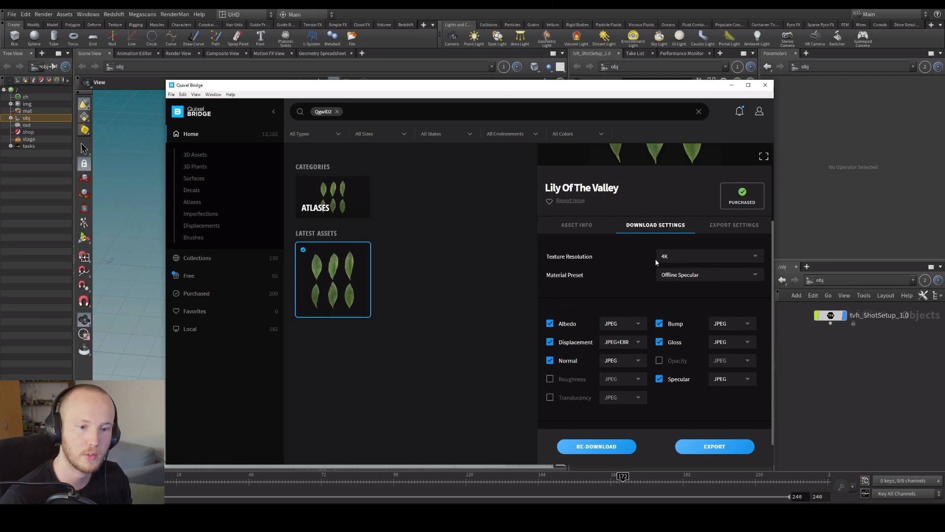
click(722, 225)
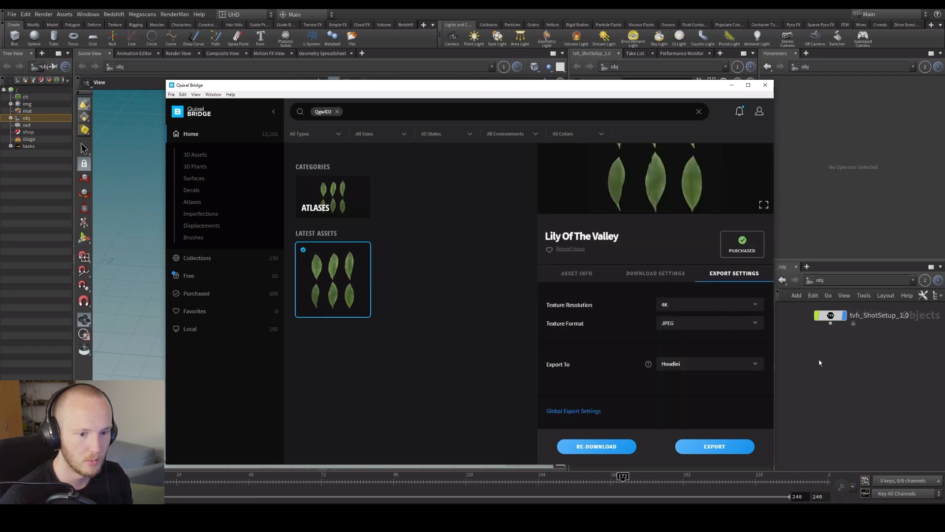
drag(529, 91, 502, 86)
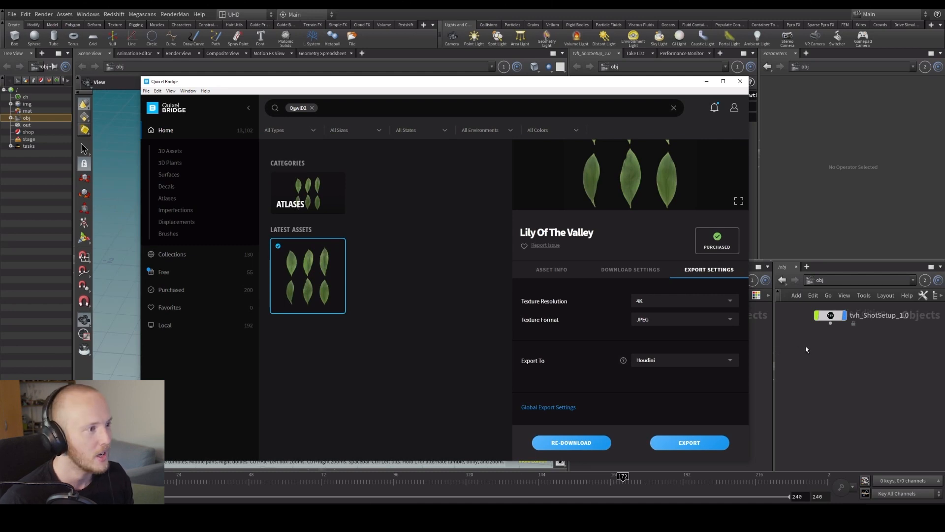
Step: Switch to Houdini and configure the Megascans plugin with the Redshift renderer, Redshift Material type and Use Atlas Splitter enabled
click(815, 367)
click(142, 14)
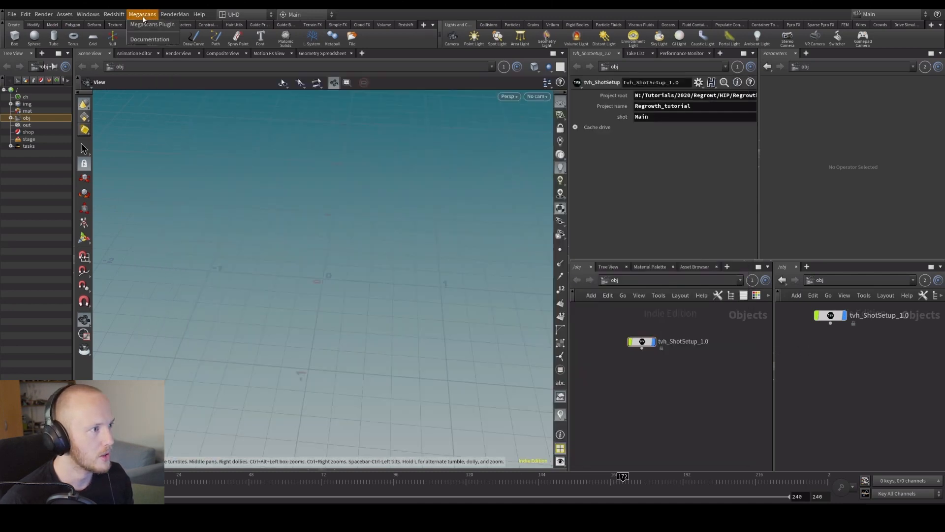
click(145, 23)
drag(404, 252, 392, 180)
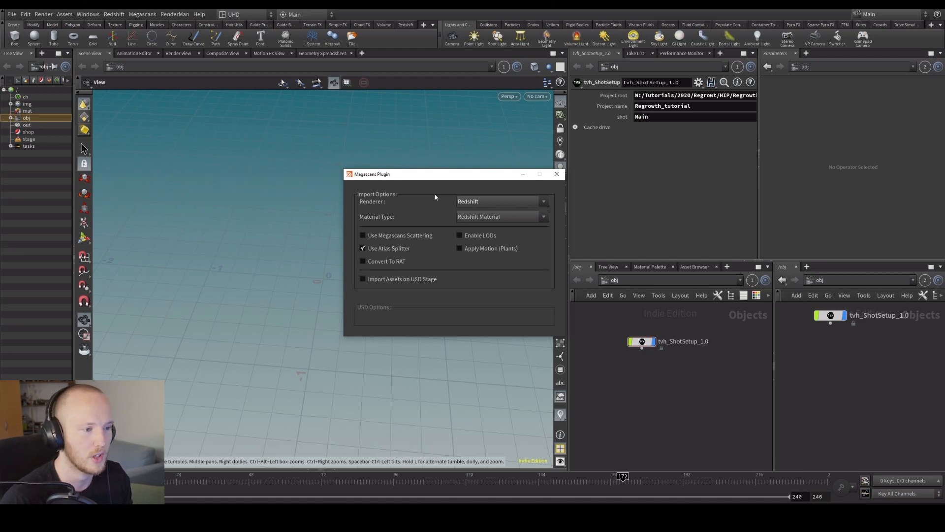
drag(432, 180, 463, 191)
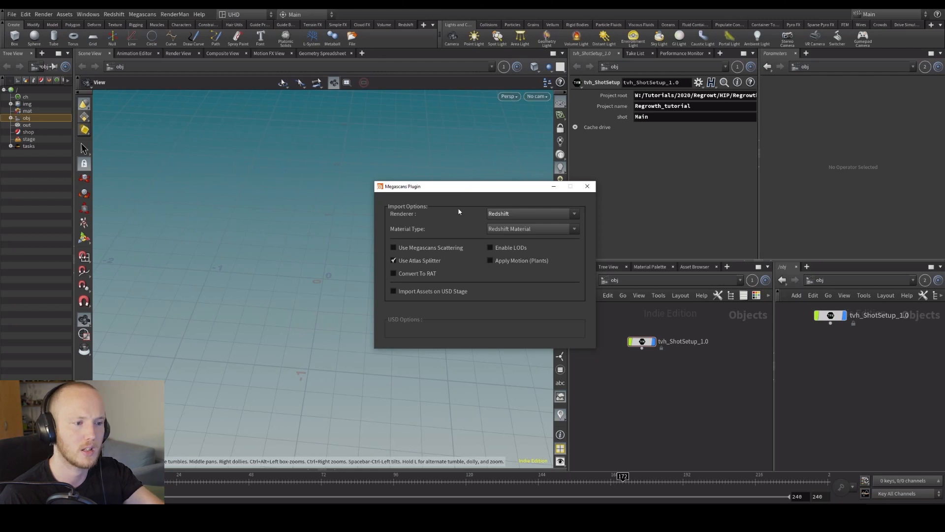
click(504, 214)
click(500, 236)
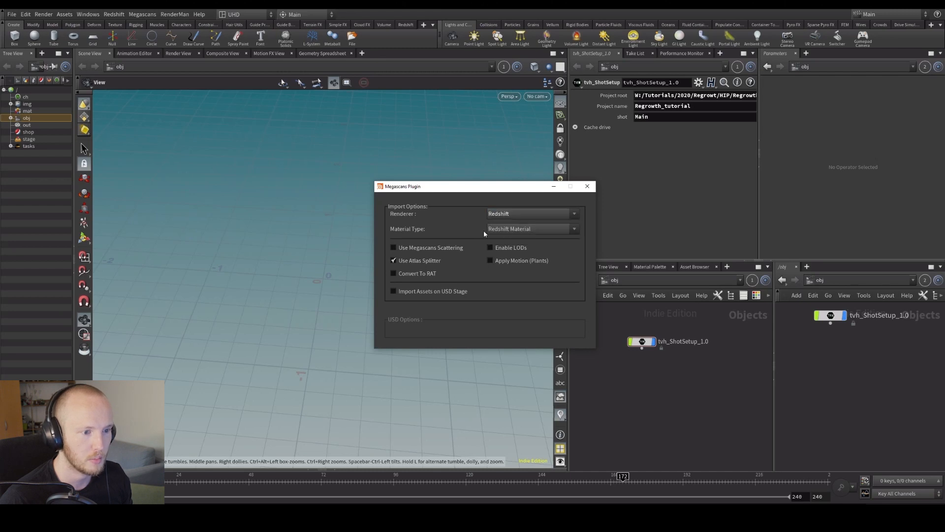
click(514, 229)
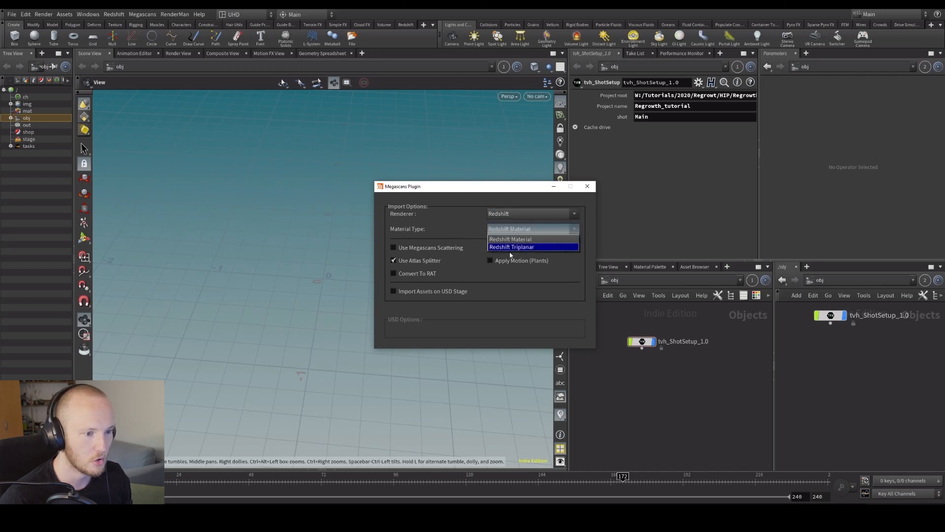
click(468, 202)
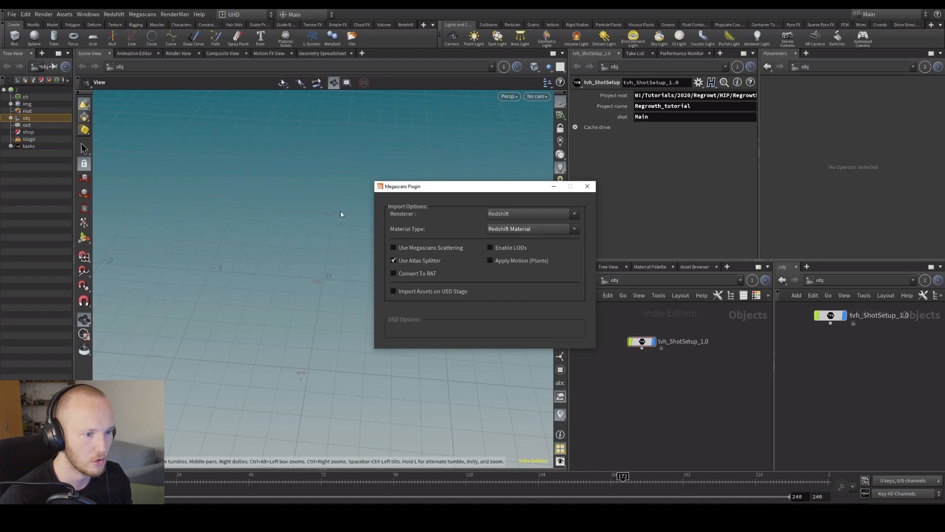
click(394, 261)
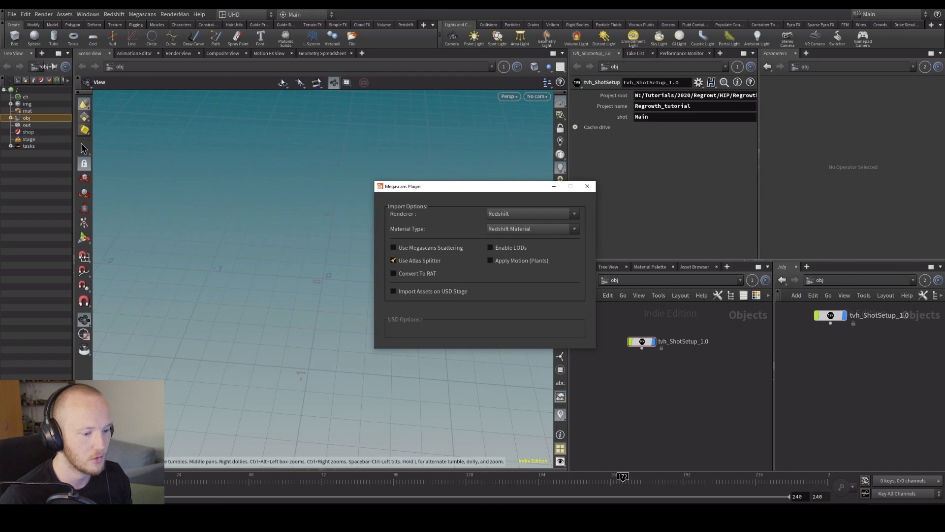
Step: Switch to Quixel Bridge, export the Lily Of The Valley atlas to Houdini, and return to Houdini's network
key(alt+Tab)
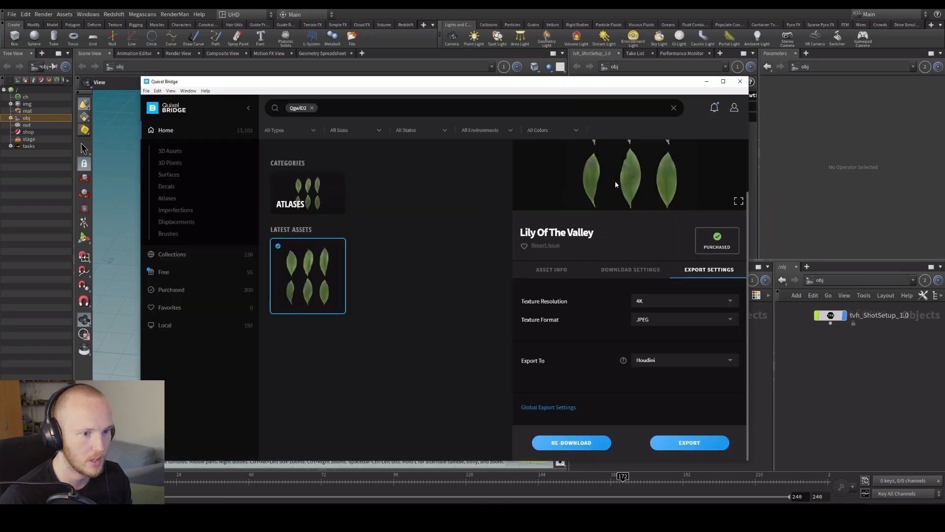
scroll(615, 176, up, 2)
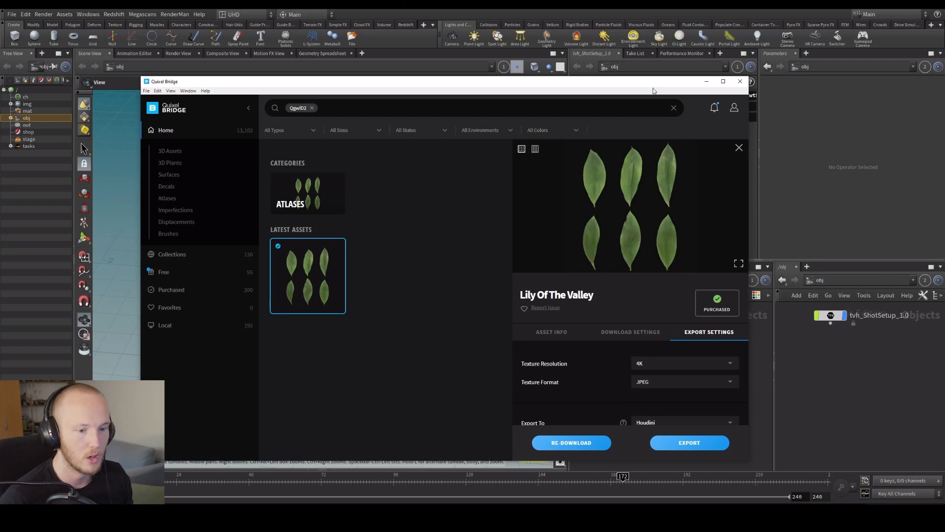
drag(665, 84, 514, 91)
click(541, 450)
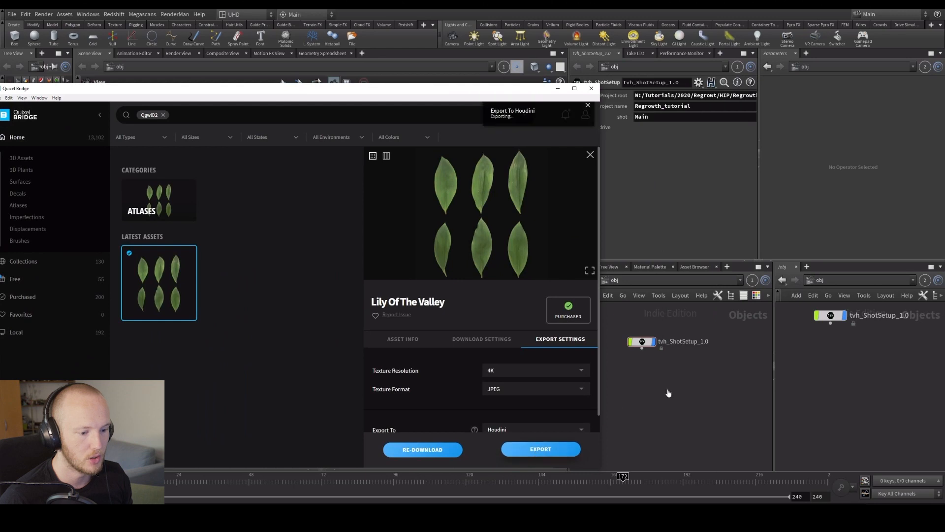
click(711, 412)
Step: Enter the imported Plant_Perennials_0 subnetwork and open its Atlas_Splitter geometry
middle_drag(632, 396, 544, 408)
middle_drag(612, 373, 698, 382)
scroll(692, 377, down, 3)
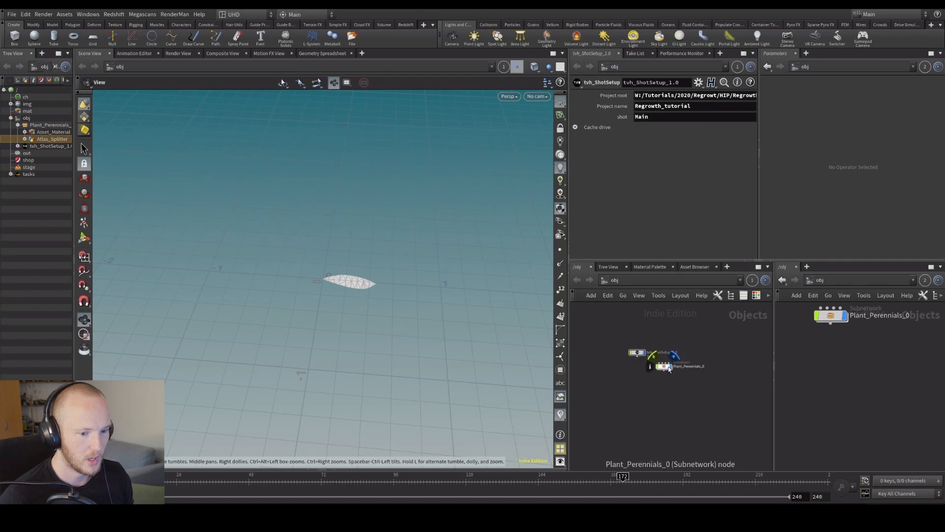
scroll(669, 369, up, 5)
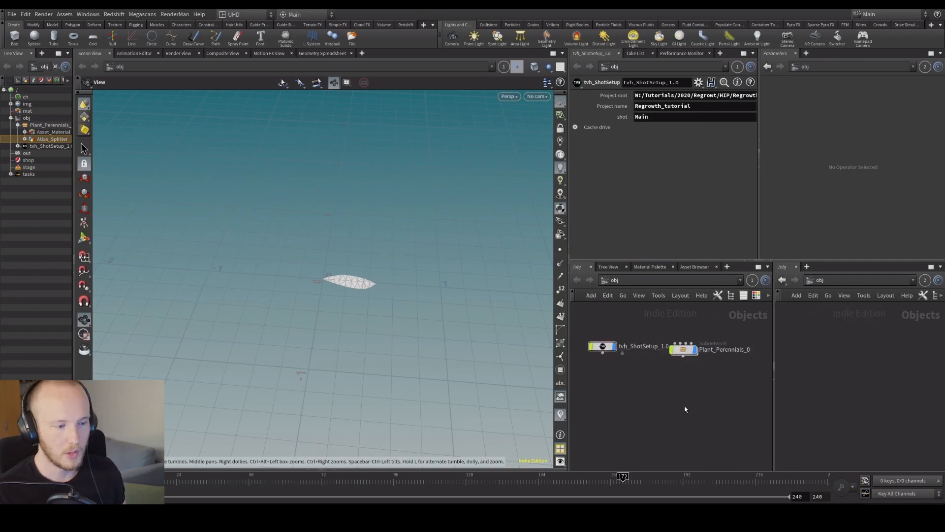
double_click(683, 349)
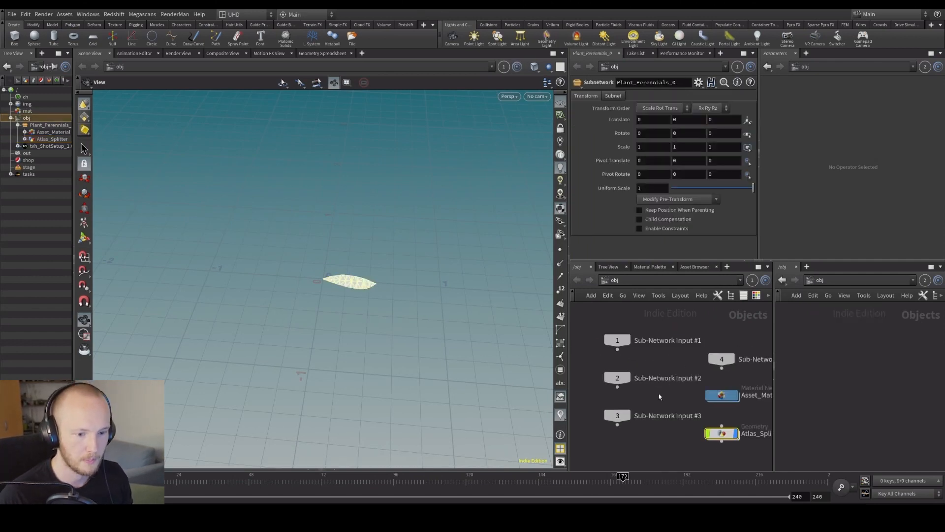
double_click(638, 417)
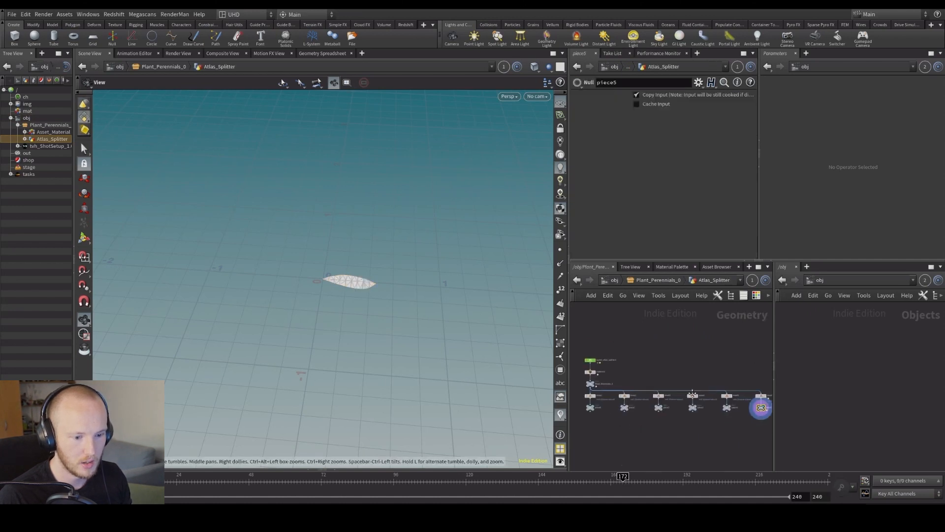
Step: Examine the full Atlas_Splitter network with its blast branches and piece nulls in a maximized pane
key(ctrl+b)
key(h)
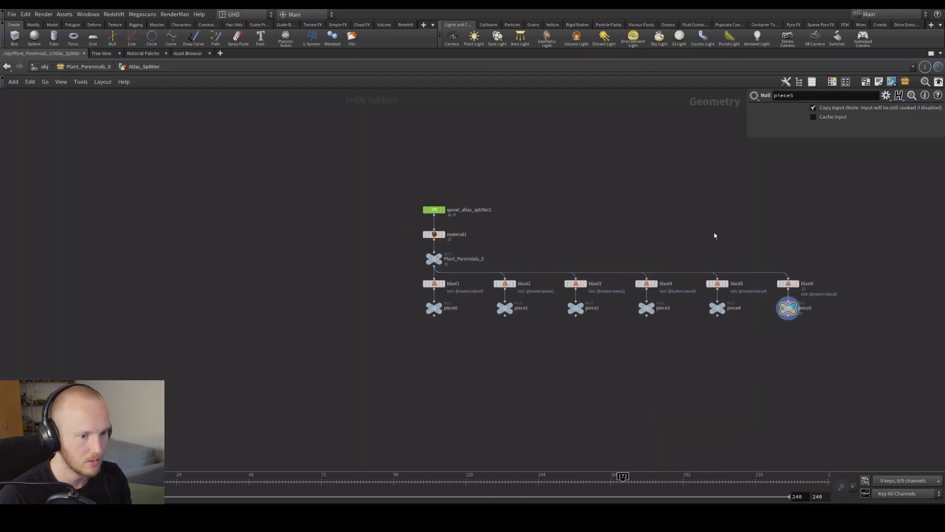
key(ctrl+b)
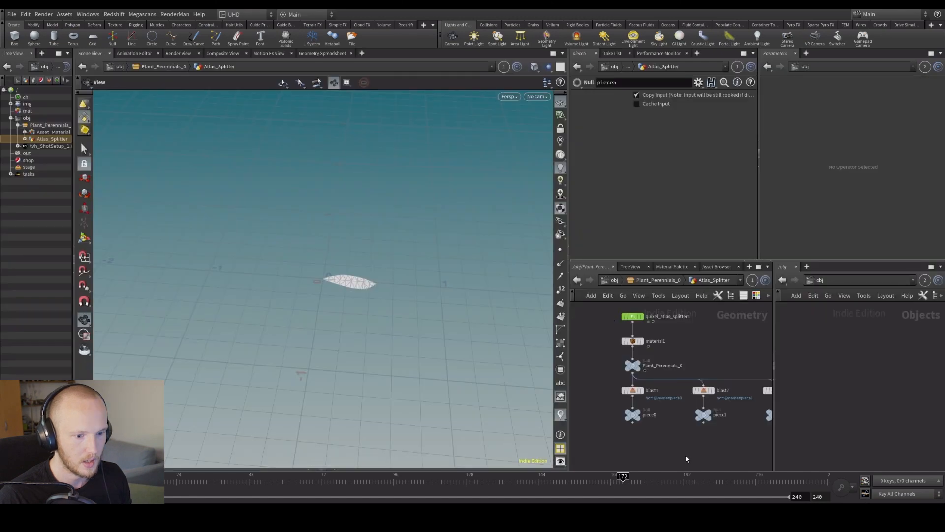
key(ctrl+b)
key(ctrl+b)
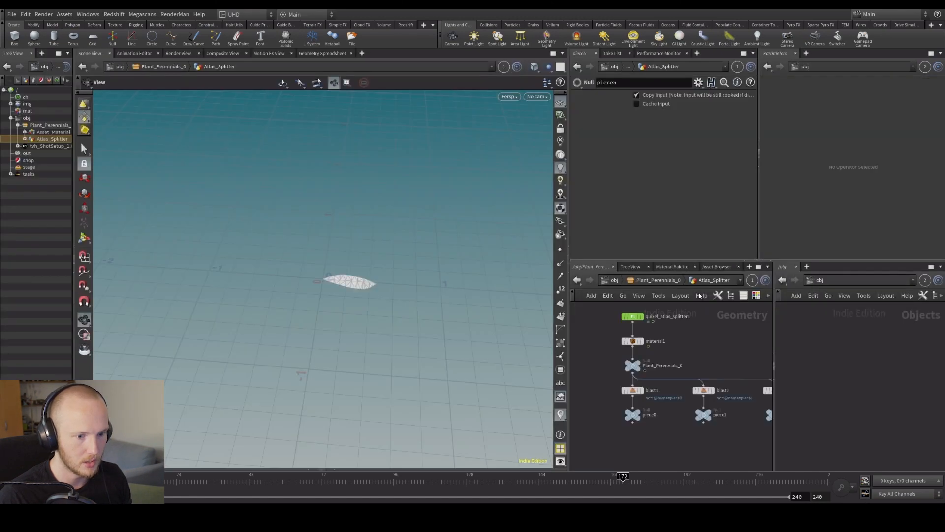
key(ctrl+b)
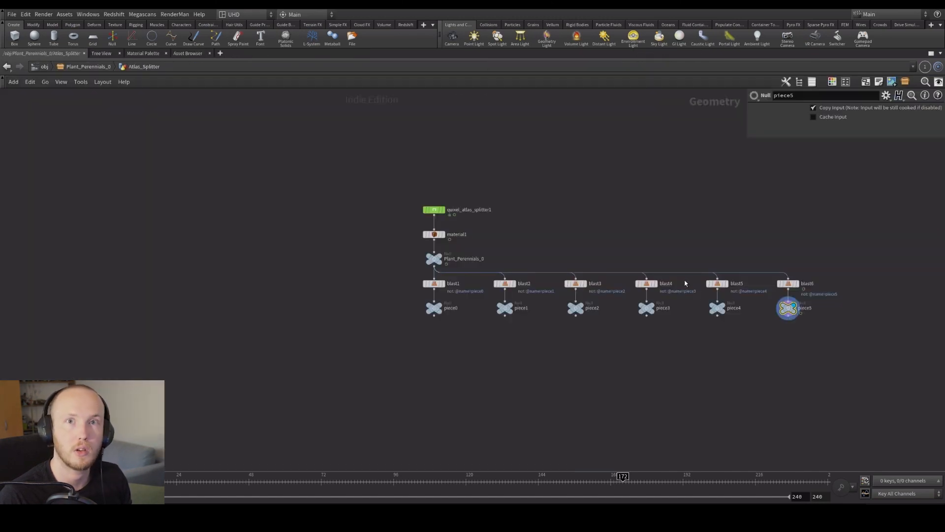
key(ctrl+b)
Step: Display the piece0 leaf, widen the tree view pane, and pick the piece0 node as the leaf source
click(632, 416)
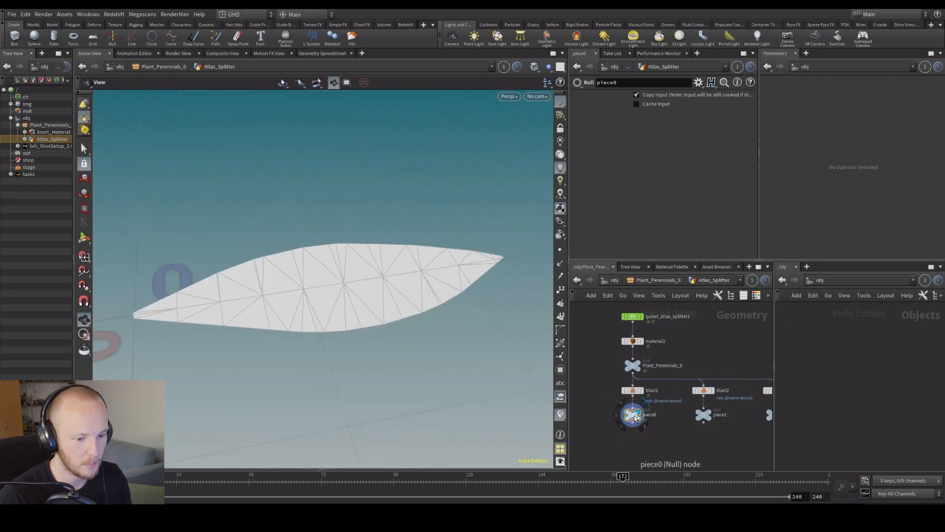
scroll(650, 399, down, 1)
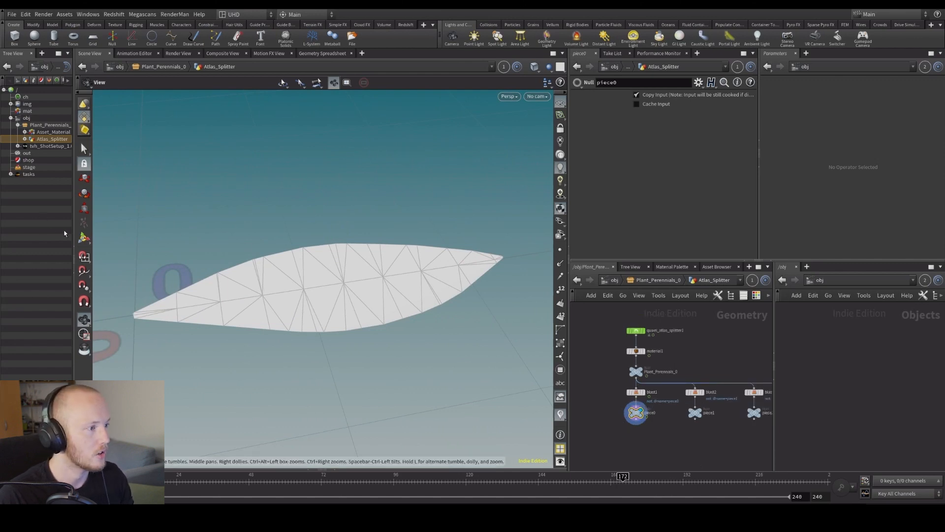
drag(73, 234, 146, 233)
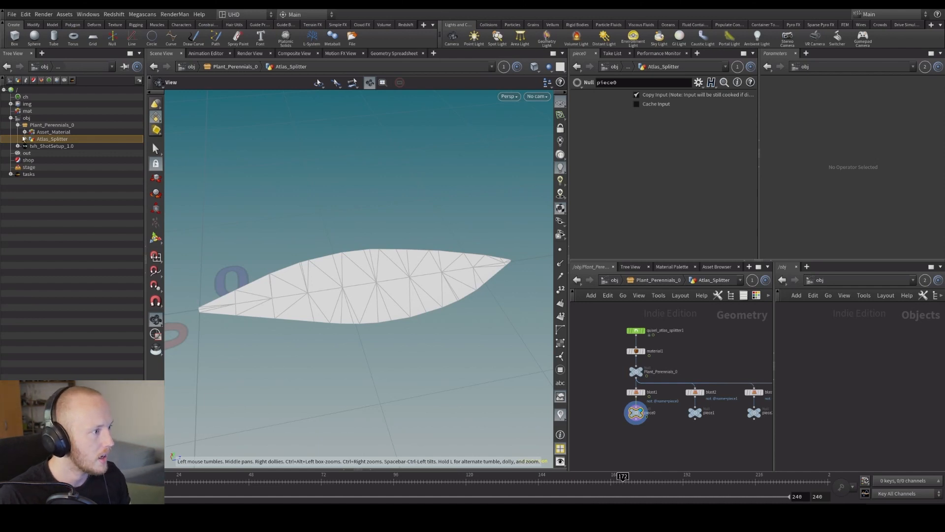
drag(635, 413, 636, 419)
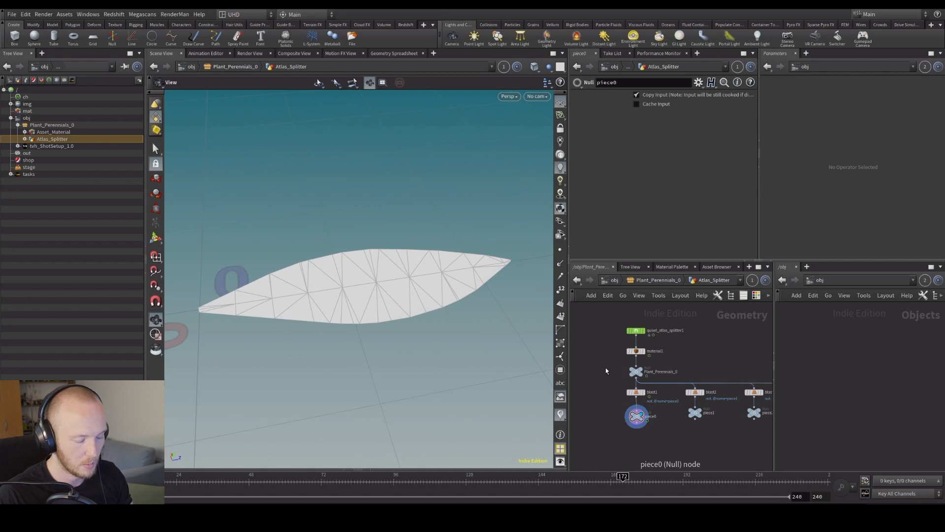
Step: Go back up to the object level and create a new Geometry node beside the existing nodes
key(u)
click(648, 398)
middle_drag(647, 399, 668, 435)
scroll(668, 435, down, 3)
middle_drag(623, 366, 646, 379)
key(u)
scroll(609, 334, down, 1)
middle_drag(608, 331, 641, 369)
key(Tab)
click(705, 394)
middle_drag(640, 326, 648, 361)
key(Tab)
text(g)
key(Return)
click(609, 353)
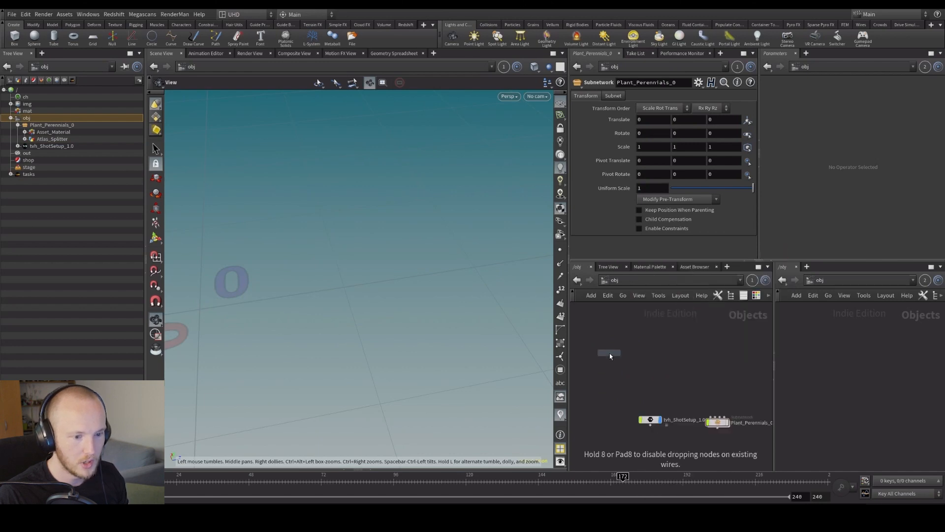
Step: Enter the new Geometry node and place an Object Merge node inside it
double_click(610, 354)
key(Tab)
text(obj)
key(Return)
click(611, 354)
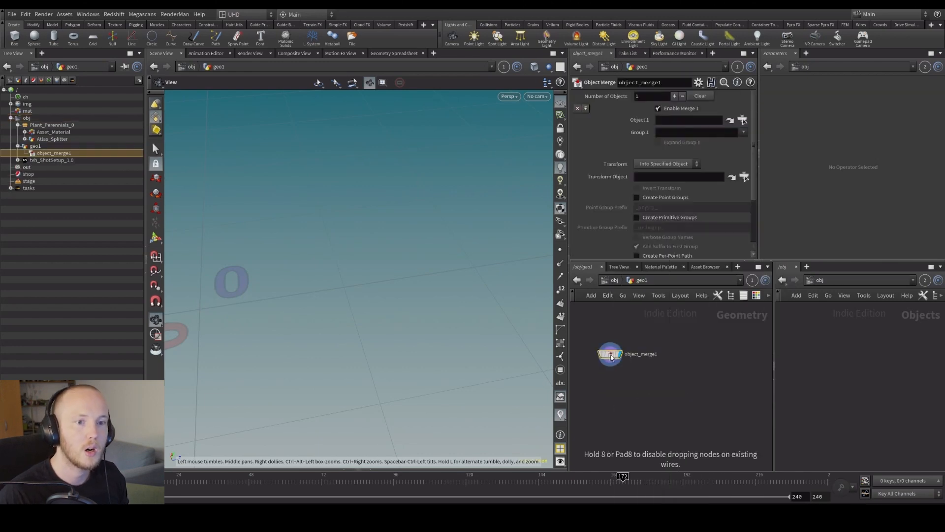
Step: Set the Object Merge's Object 1 to /obj/Plant_Perennials_0/Atlas_Splitter/piece0 and its Transform to Into This Object
text(/obj/Plant_Perennials_0/Atlas_Splitter/piece0)
click(667, 163)
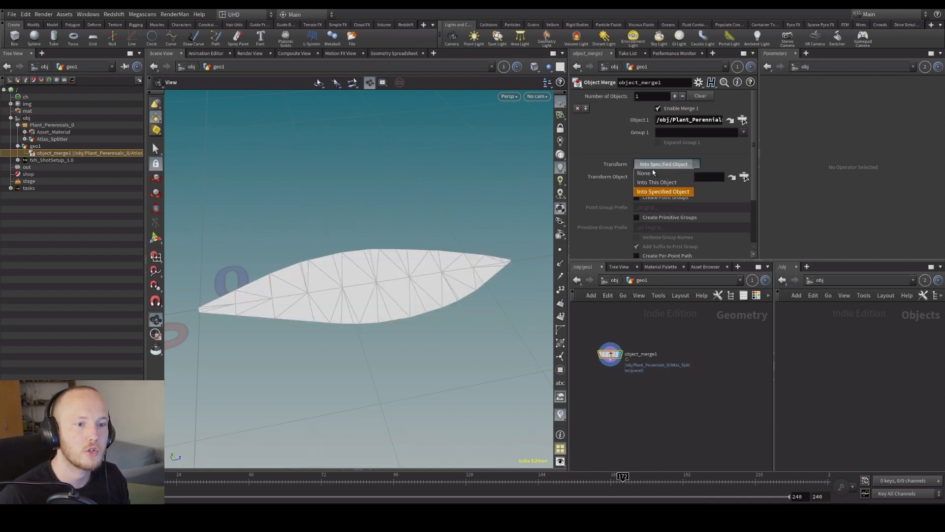
click(659, 186)
drag(392, 308, 423, 292)
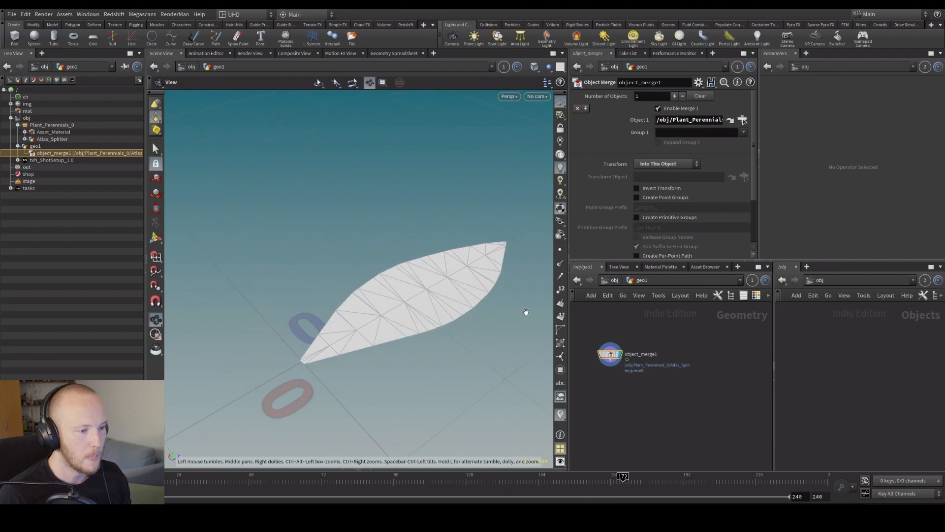
Step: Widen the viewport pane and the main tool shelf area, and collapse the tree view pane
drag(570, 342, 620, 337)
drag(516, 327, 472, 300)
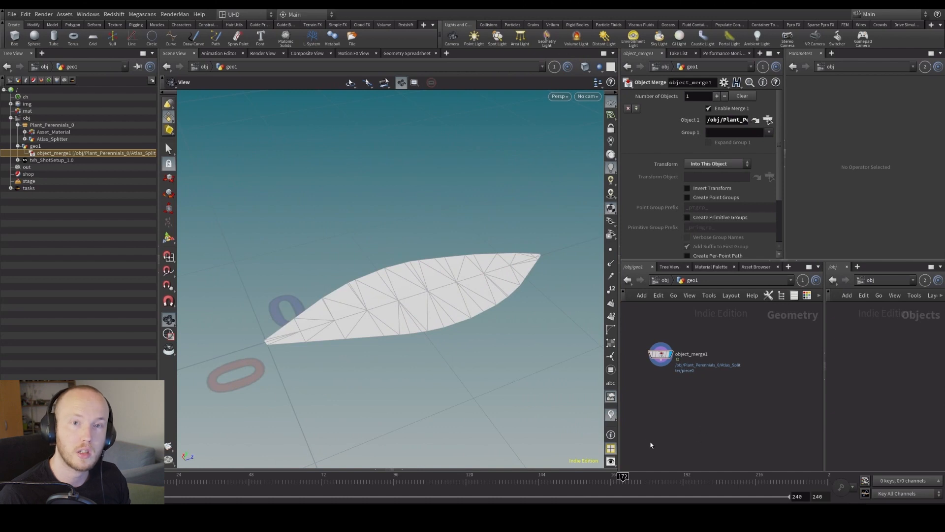
drag(439, 34, 523, 40)
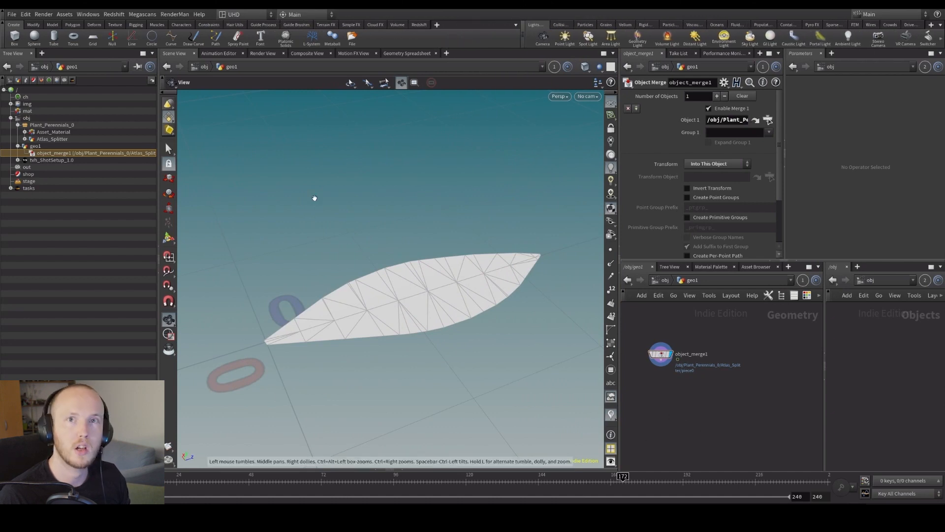
click(158, 249)
Step: Add the SideFX Labs shelf to the main shelf set
click(437, 25)
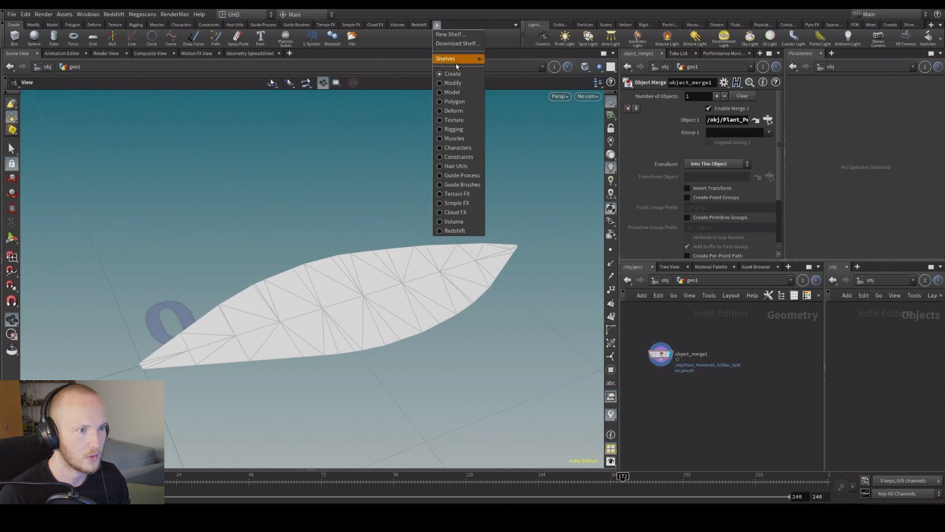
mouse_move(455, 60)
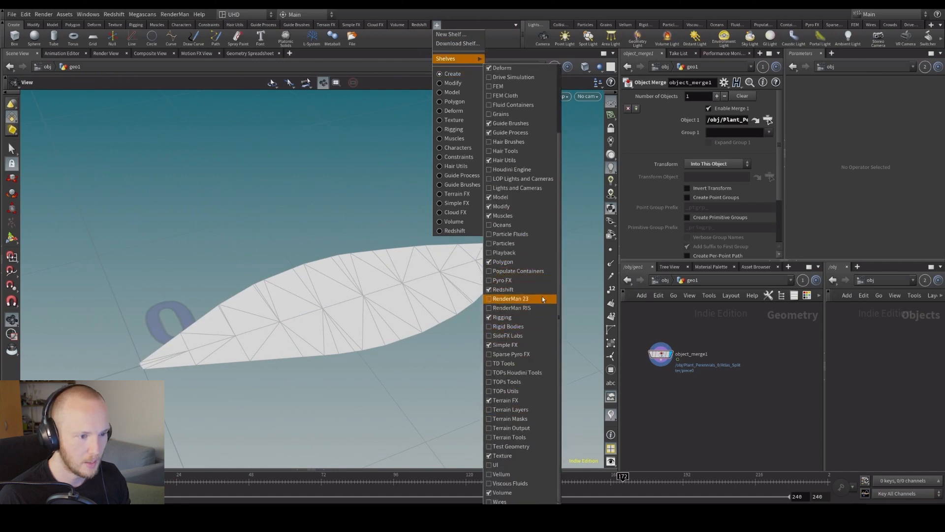
scroll(503, 327, up, 3)
scroll(503, 278, down, 2)
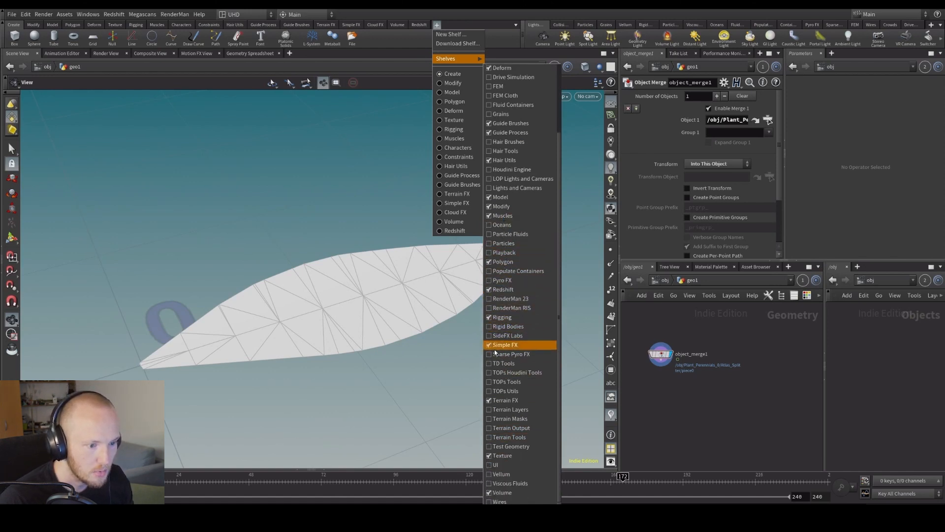
click(500, 336)
click(584, 353)
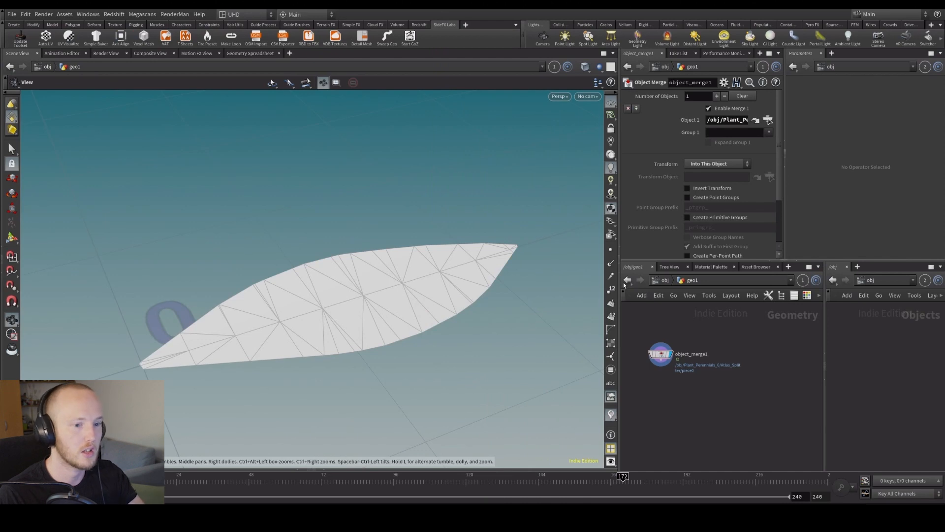
Step: Add a Labs Quick Material node beneath the Object Merge
key(Tab)
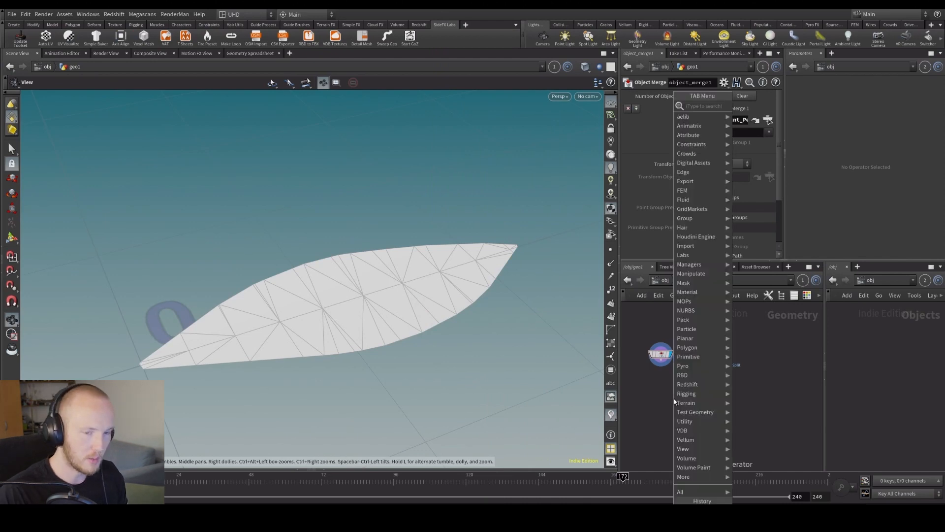
text(matr)
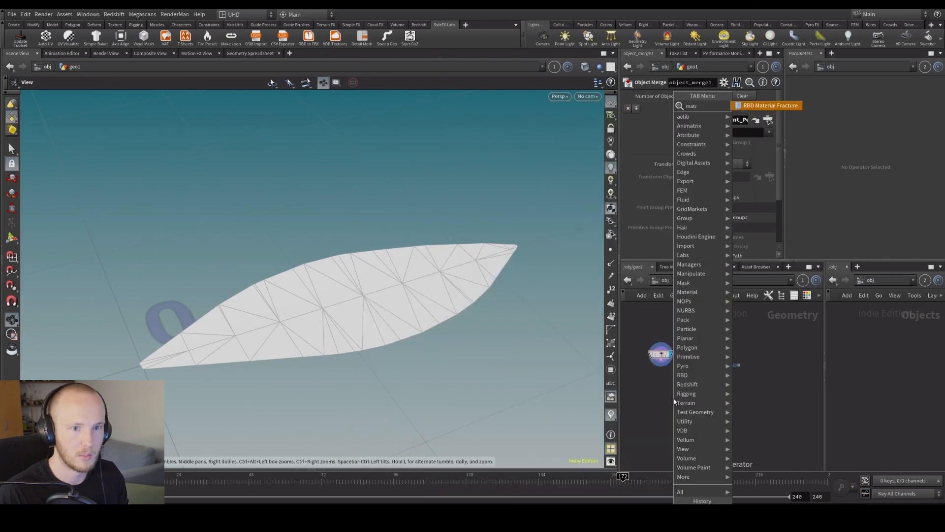
key(BackSpace)
text(er)
key(Down)
key(Down)
key(Return)
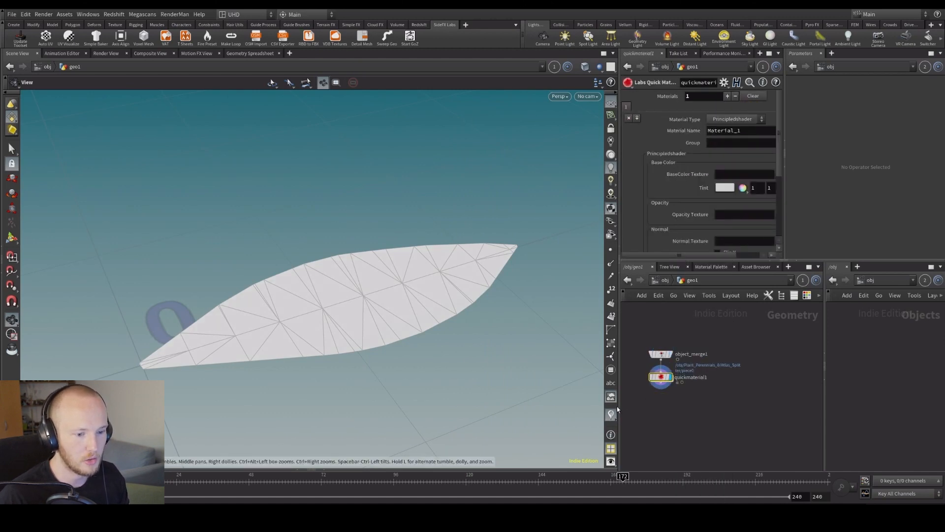
Step: Widen the network and parameter panes and open the Plant_Perennials_0 material builder inside Asset_Material in the second network view
drag(619, 408, 449, 396)
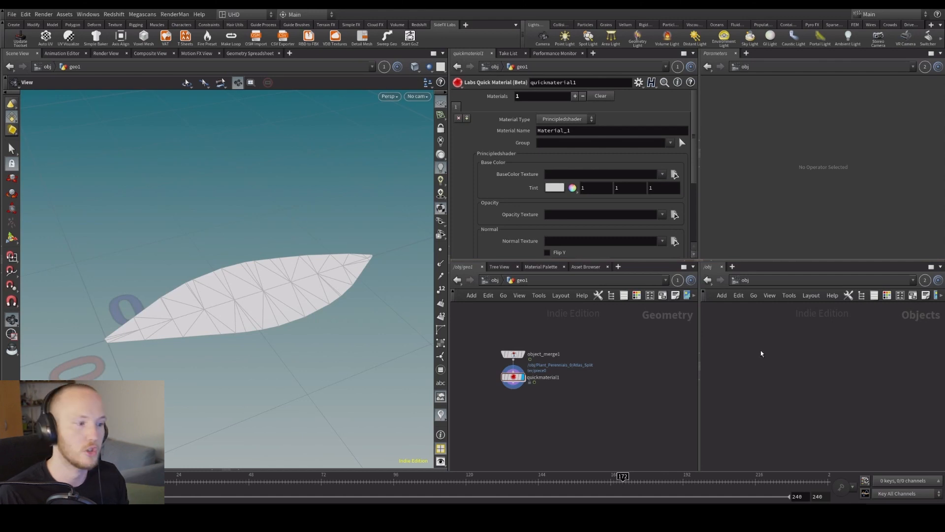
click(752, 282)
click(740, 315)
click(751, 285)
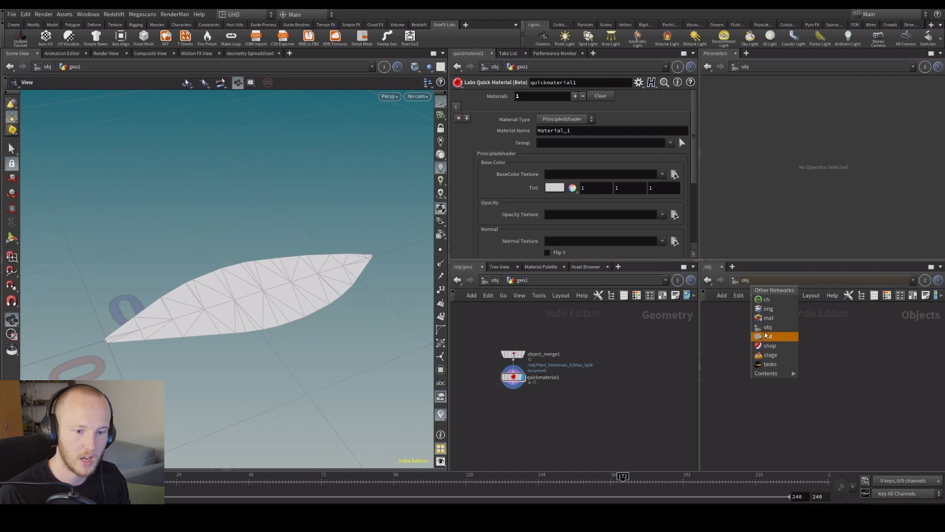
click(767, 326)
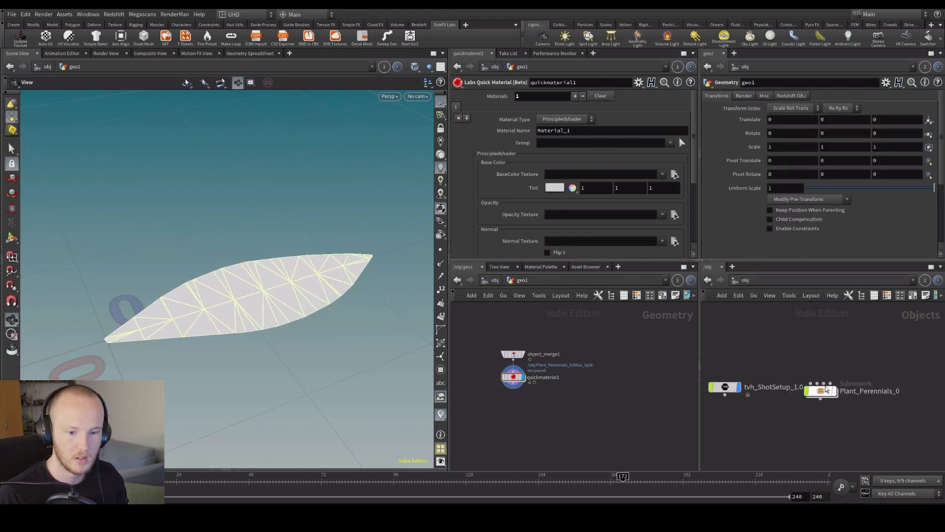
double_click(821, 389)
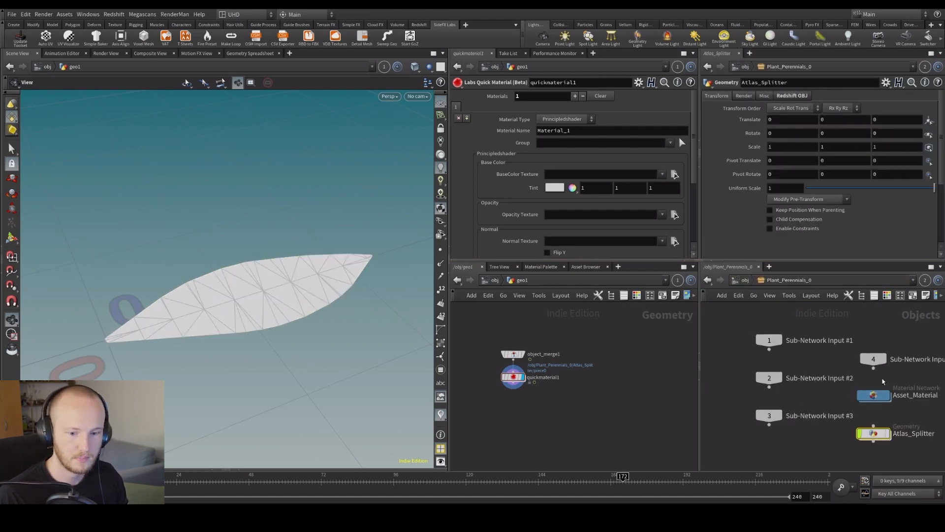
double_click(874, 394)
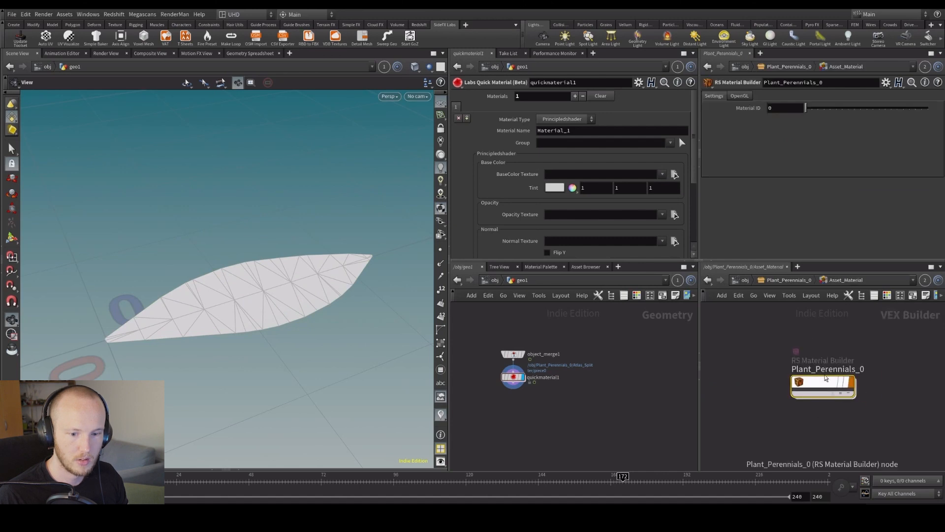
middle_drag(784, 417, 795, 435)
Step: Copy the albedo texture's file path into the Quick Material's BaseColor Texture
click(758, 343)
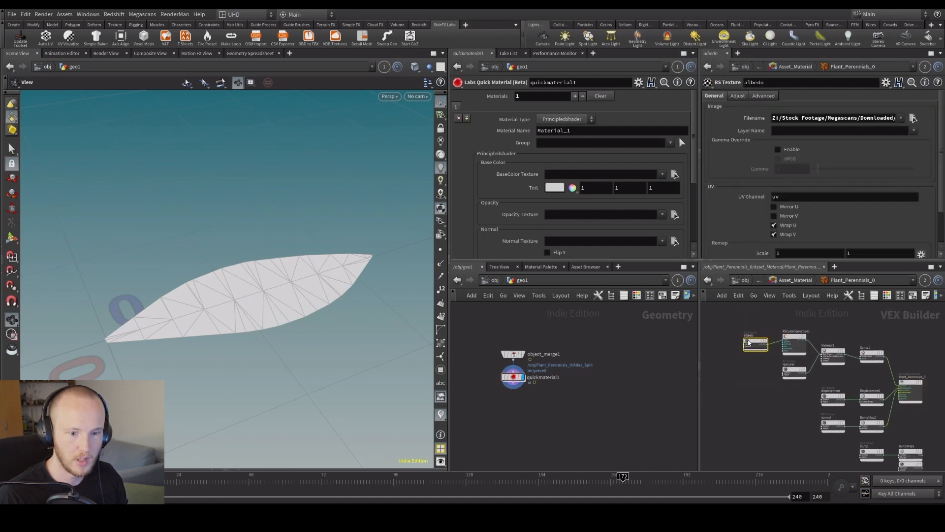
double_click(783, 120)
key(ctrl+c)
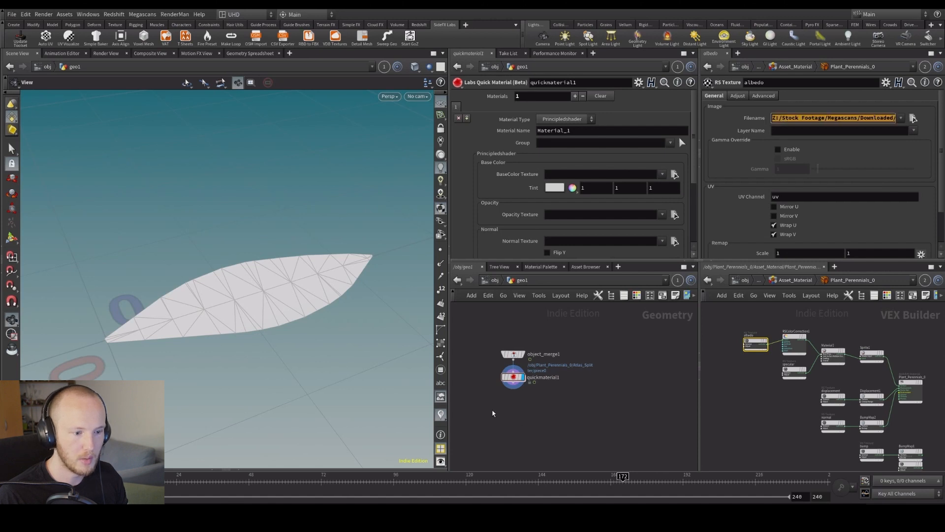
click(553, 174)
key(ctrl+v)
click(552, 402)
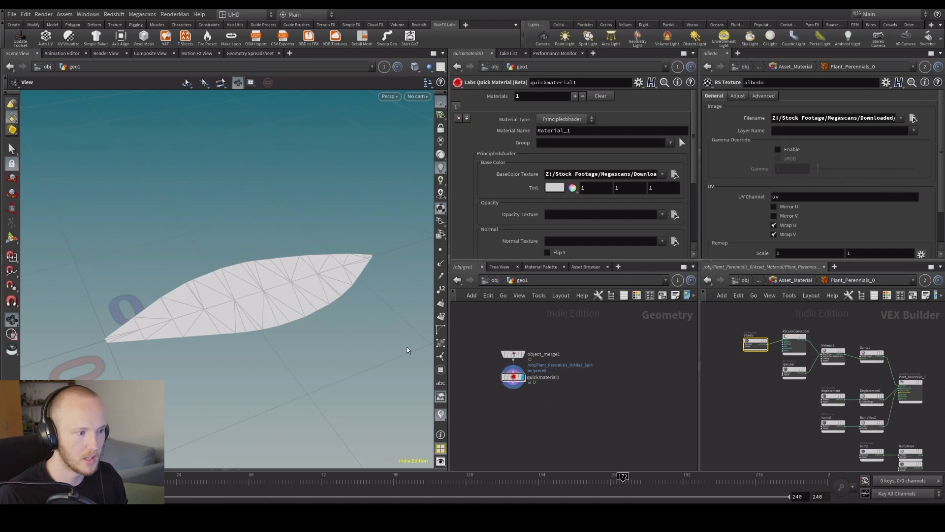
Step: Hide the reference grid, widen the viewport and view the textured leaf from other angles
drag(256, 315, 331, 294)
click(439, 107)
drag(450, 361, 541, 362)
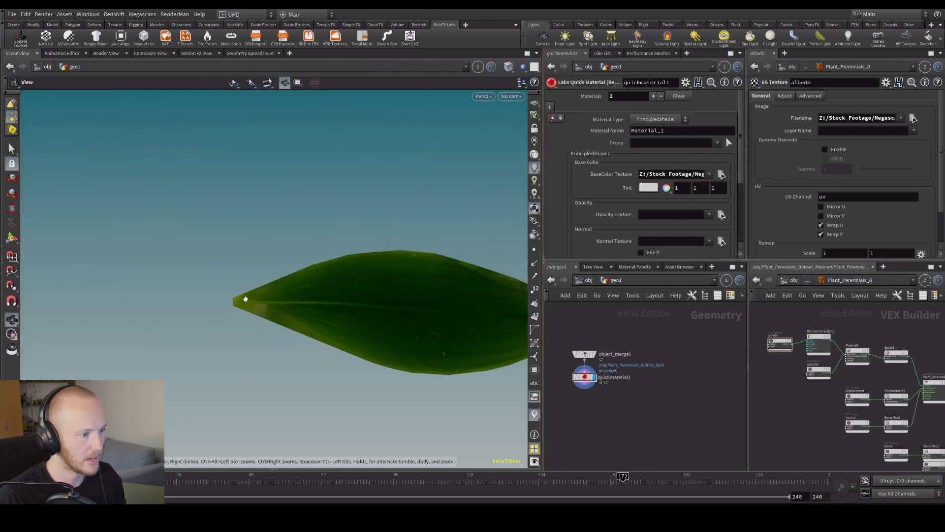
drag(207, 323, 387, 290)
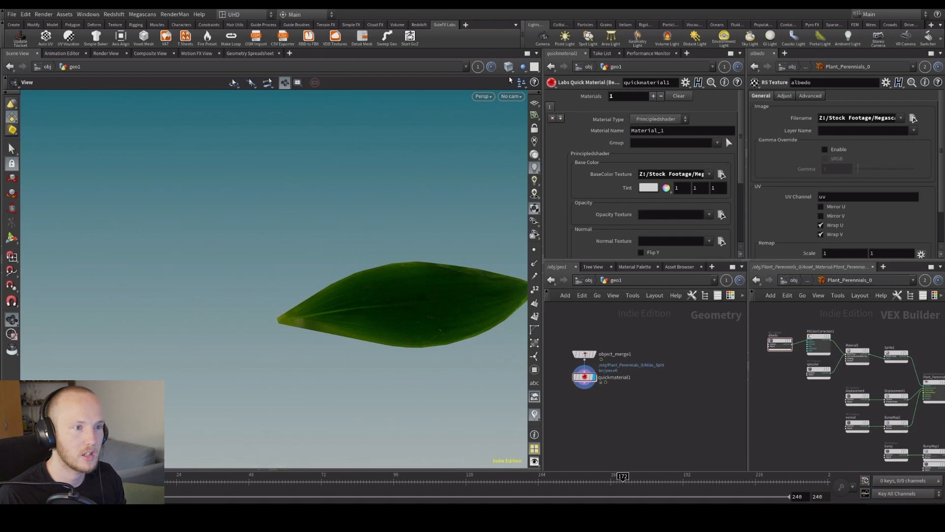
Step: Display the Object Merge with wireframe shading to examine the leaf's mesh, and return the display to the Quick Material
click(598, 347)
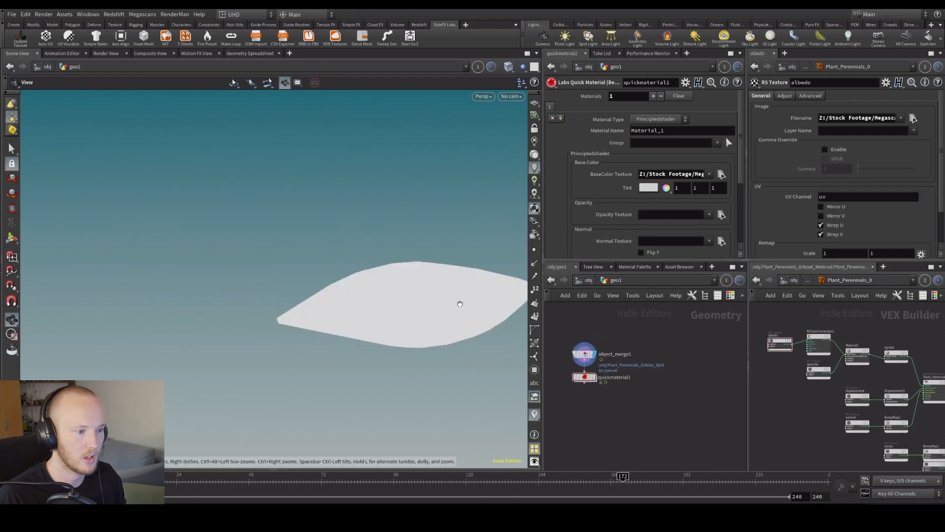
click(509, 66)
click(536, 159)
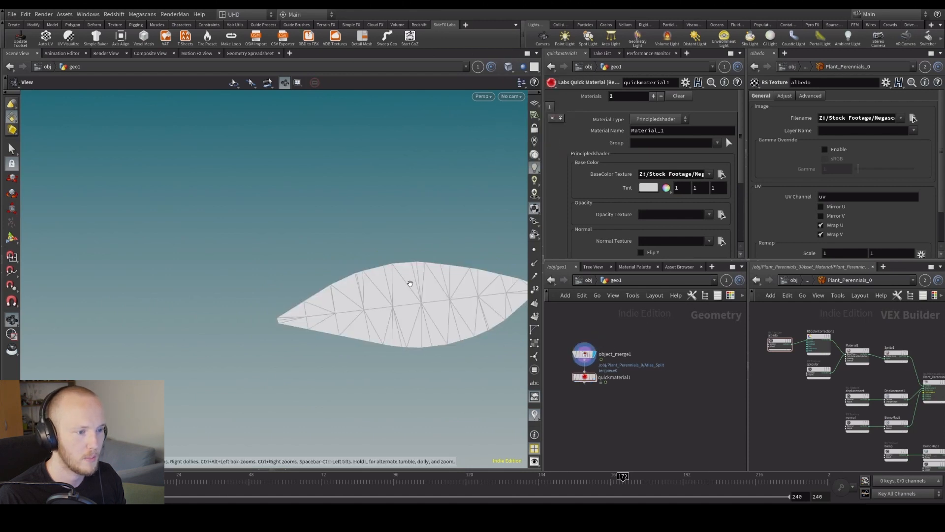
drag(401, 289, 401, 321)
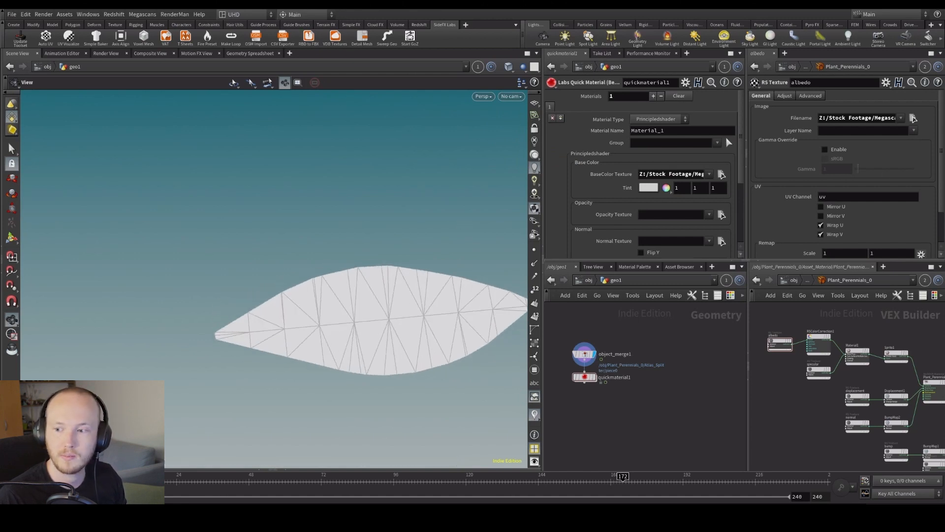
click(595, 378)
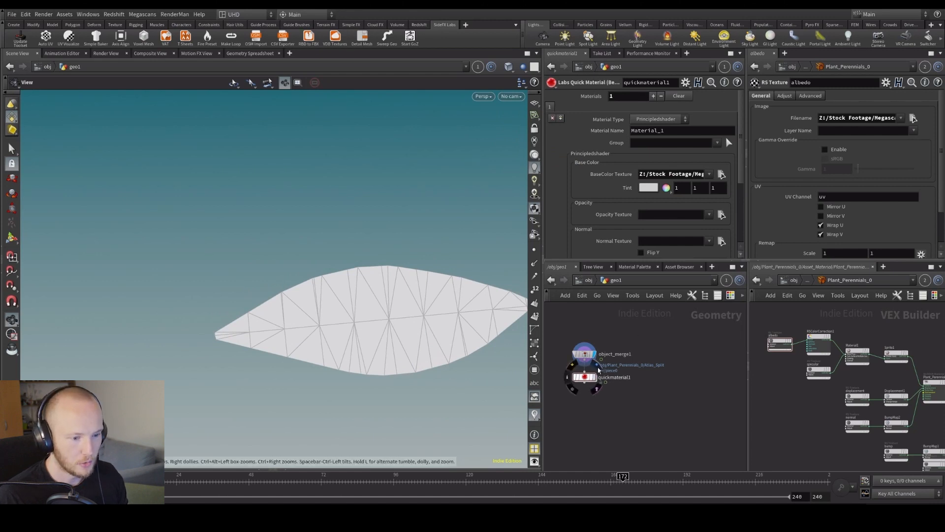
Step: Move the Quick Material node down and insert a Remesh node between it and the Object Merge
drag(584, 377, 585, 419)
key(Tab)
text(remesh)
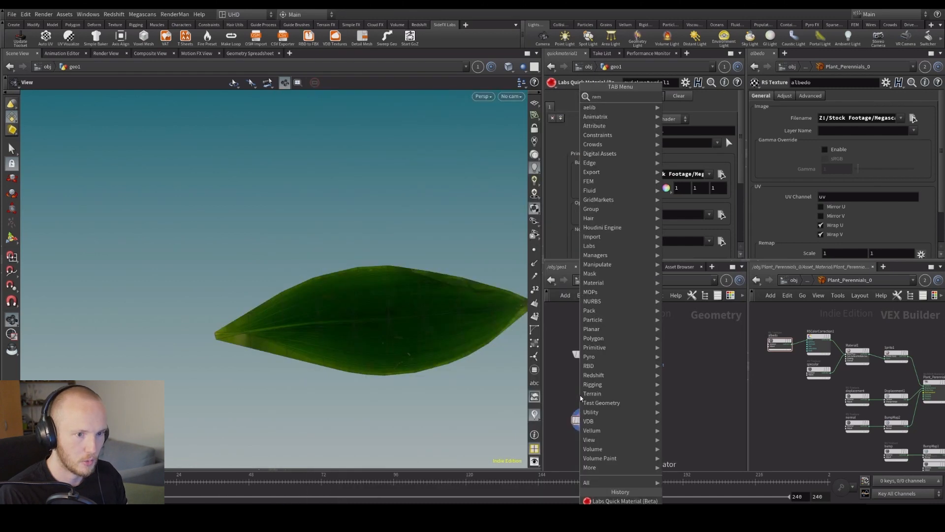
key(Return)
click(586, 387)
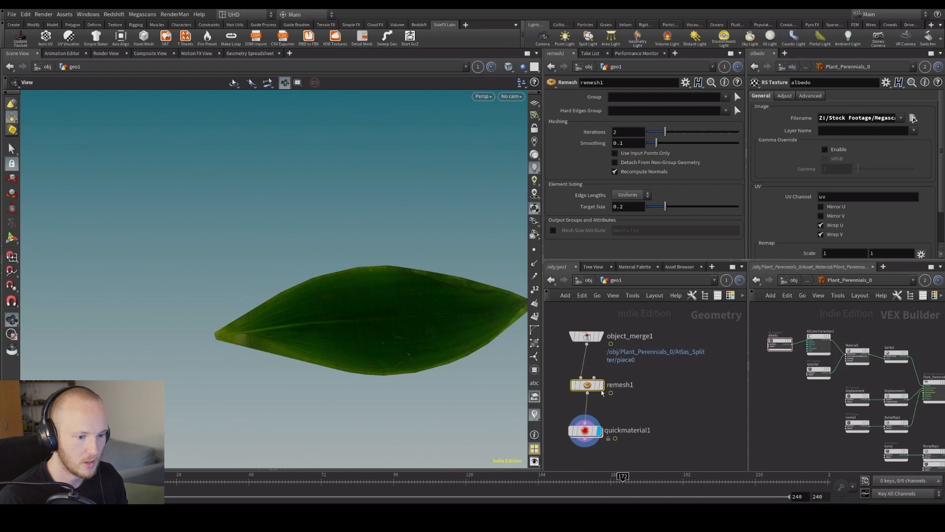
Step: Try a Target Size of 0.1 on the Remesh and inspect the leaf
click(629, 207)
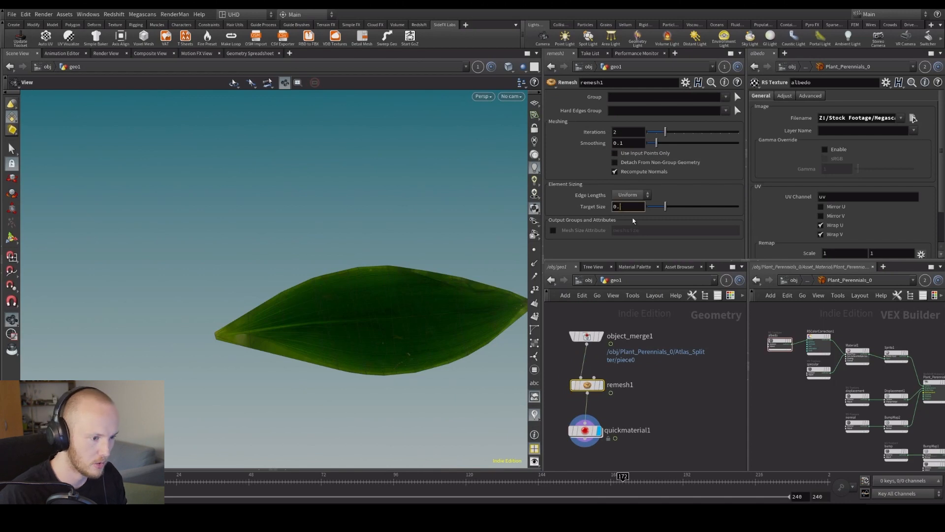
key(Return)
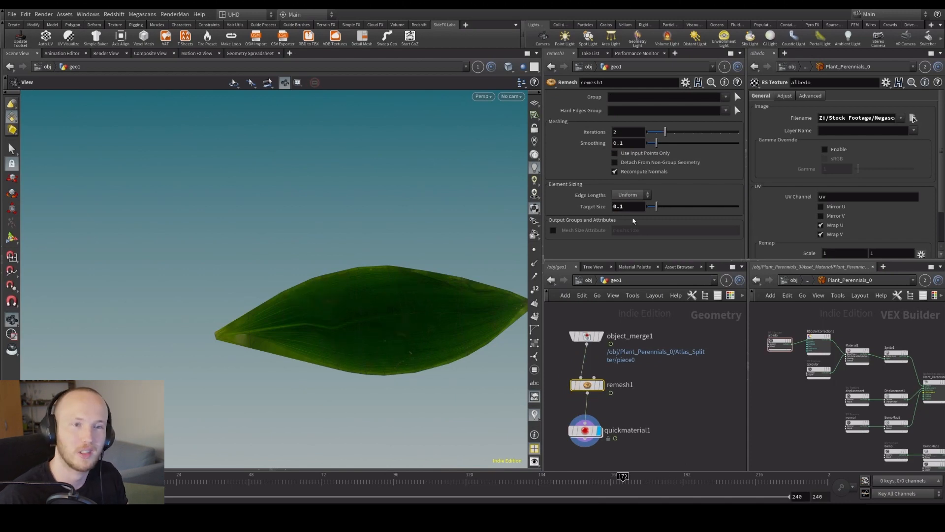
drag(367, 293, 400, 290)
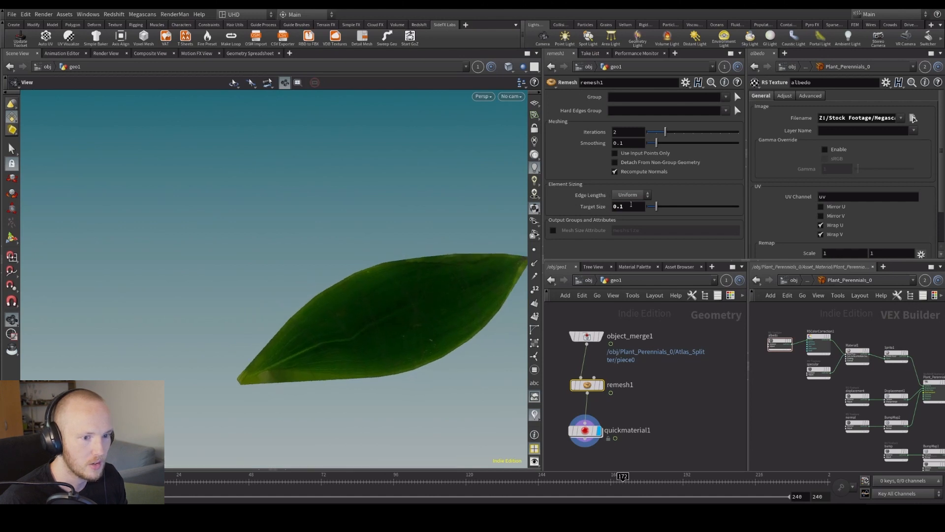
Step: Set the Remesh's Target Size to 0.04 after trying 0.03, checking the leaf's outline and texture
click(625, 206)
key(BackSpace)
text(03)
key(Return)
drag(490, 386, 363, 297)
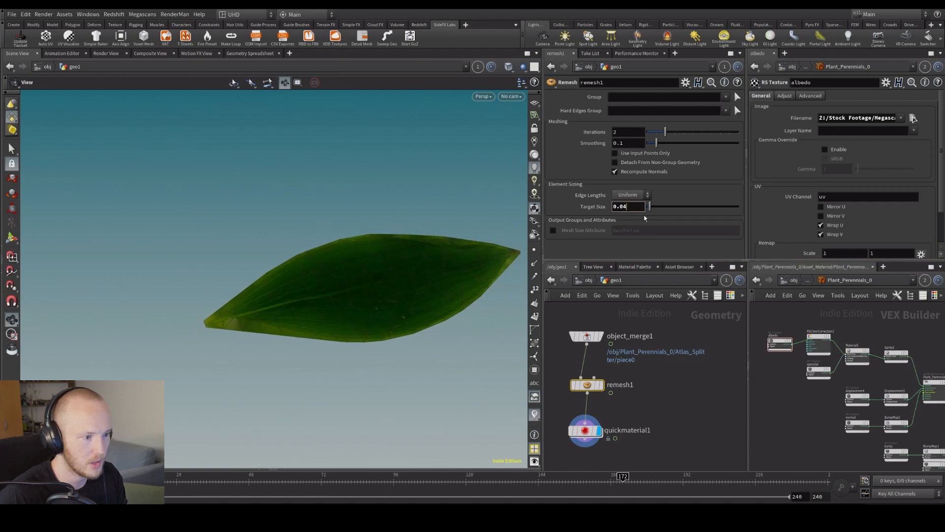
key(Return)
drag(426, 281, 412, 241)
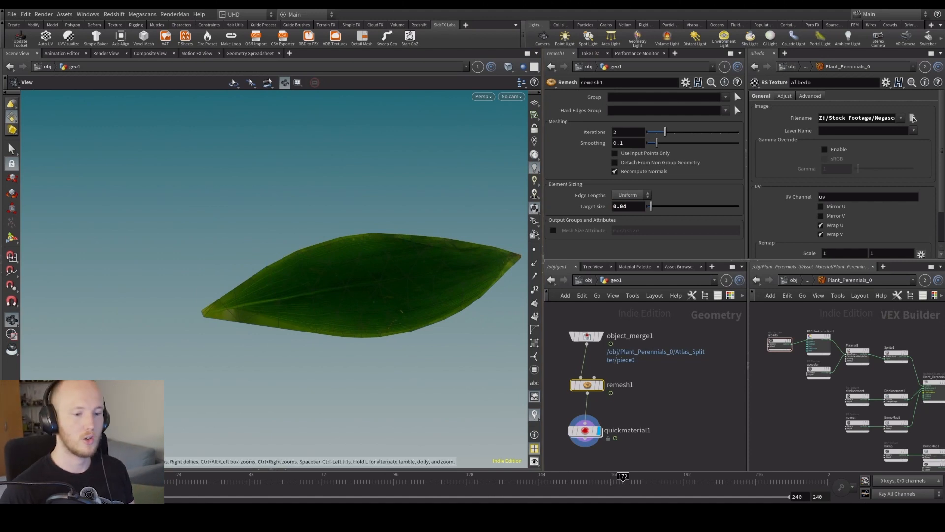
drag(426, 379, 401, 366)
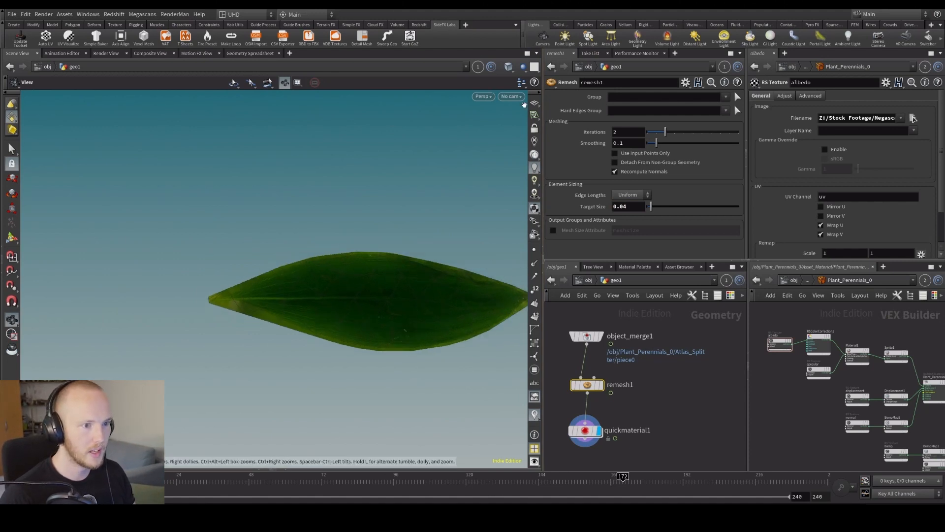
Step: Show the reference grid again and examine the leaf's position and orientation relative to the origin
click(534, 103)
scroll(323, 273, down, 1)
scroll(323, 273, down, 3)
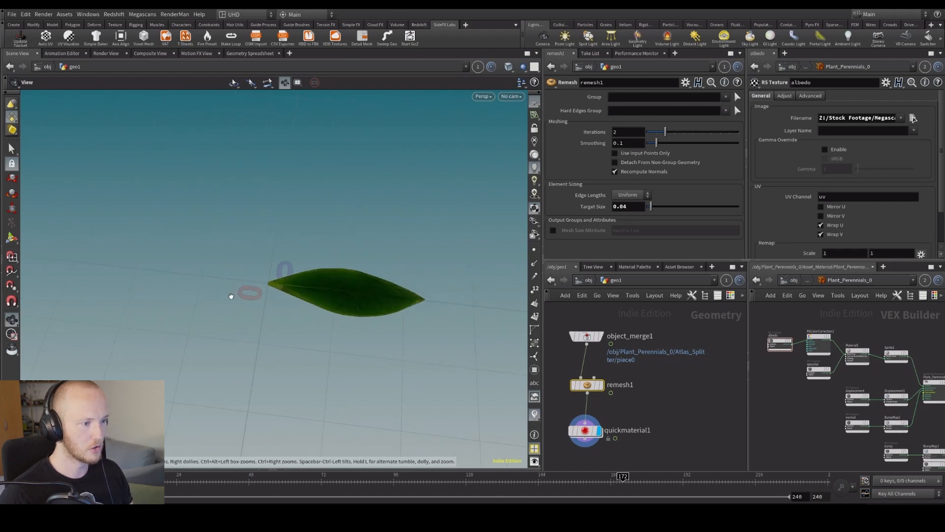
scroll(280, 281, up, 3)
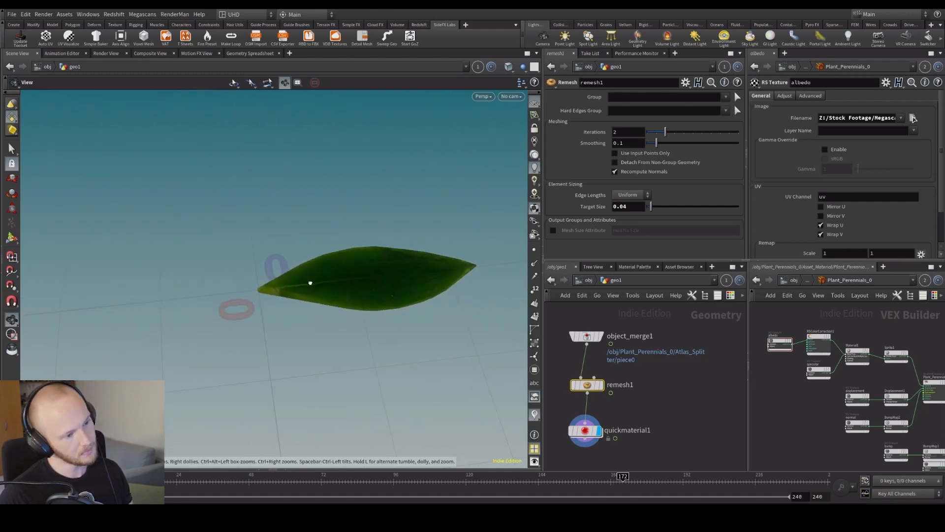
drag(304, 278, 245, 296)
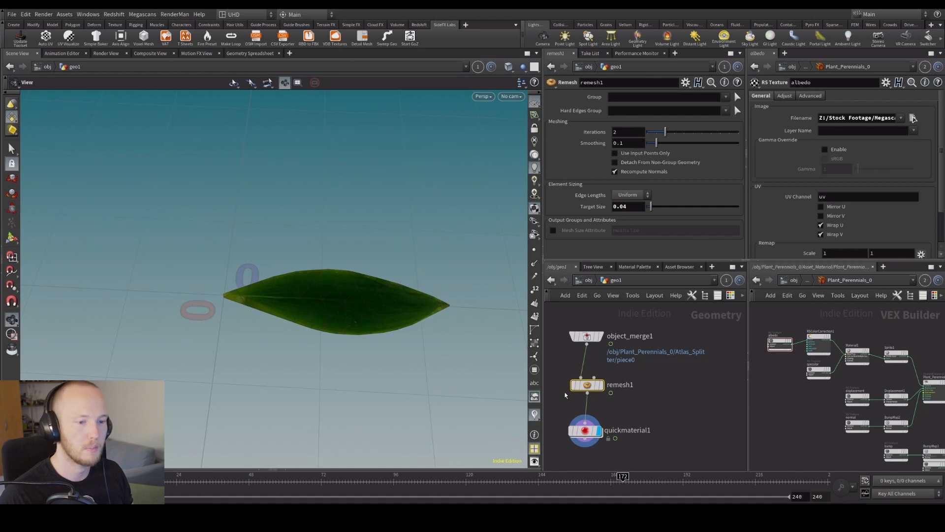
mouse_move(285, 286)
mouse_down()
mouse_move(303, 287)
mouse_move(204, 281)
mouse_move(244, 283)
mouse_up()
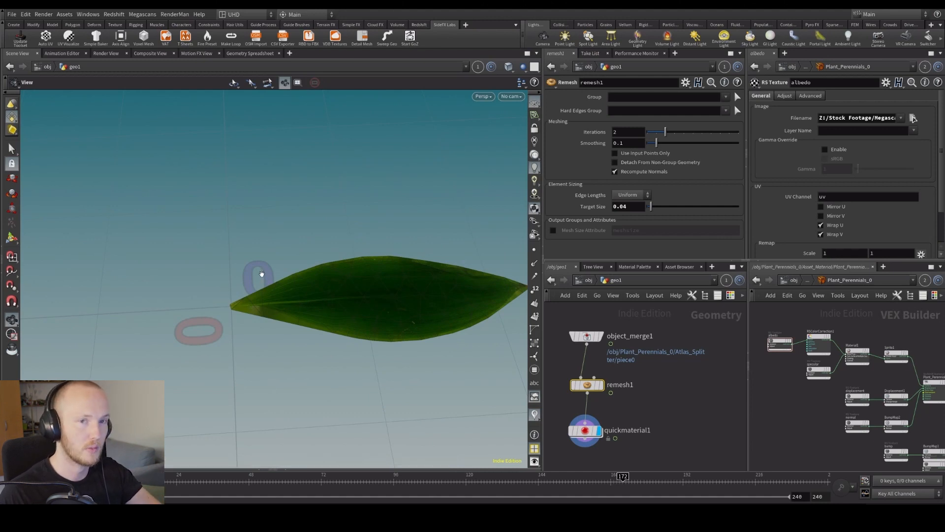
Step: Insert a Transform node between the Remesh and the Quick Material
scroll(693, 426, down, 2)
key(Tab)
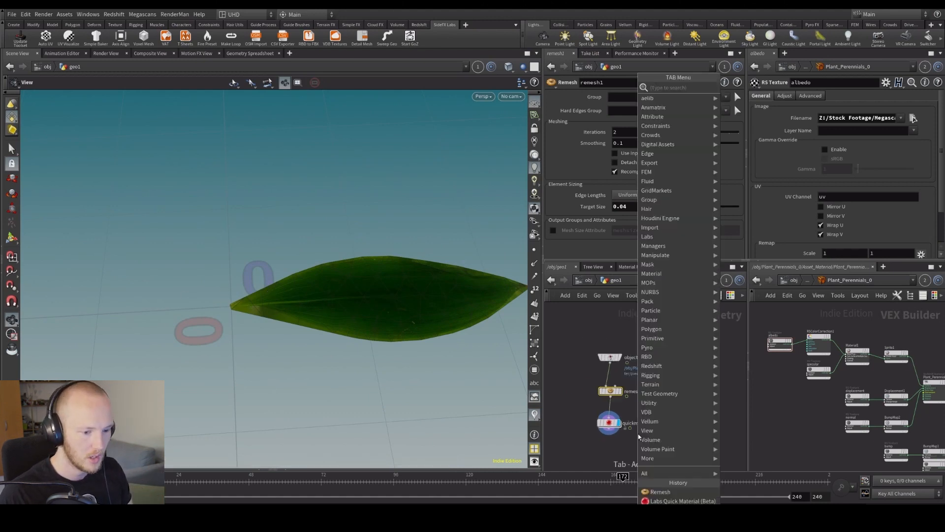
text(trans)
key(Return)
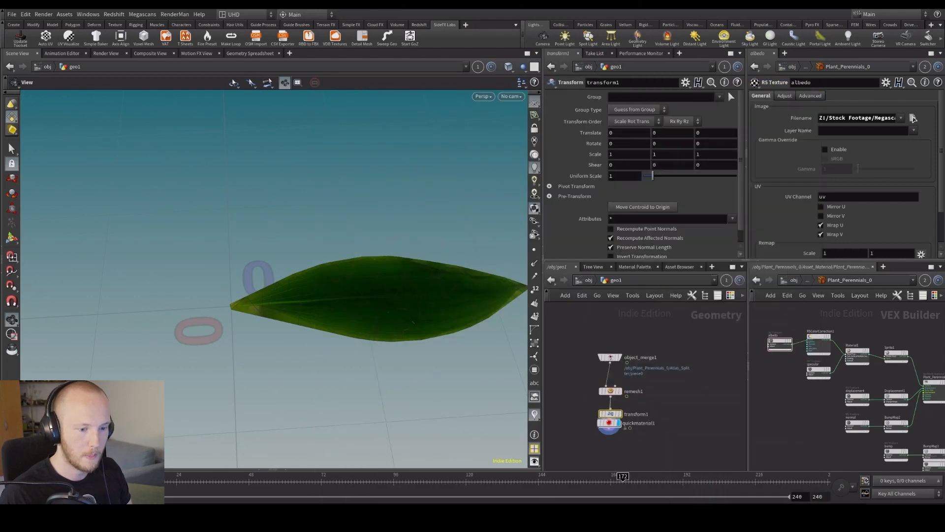
Step: Rewire the Transform node so that it follows the Quick Material, and display it
middle_drag(686, 427, 676, 382)
scroll(586, 366, up, 2)
drag(615, 365, 612, 432)
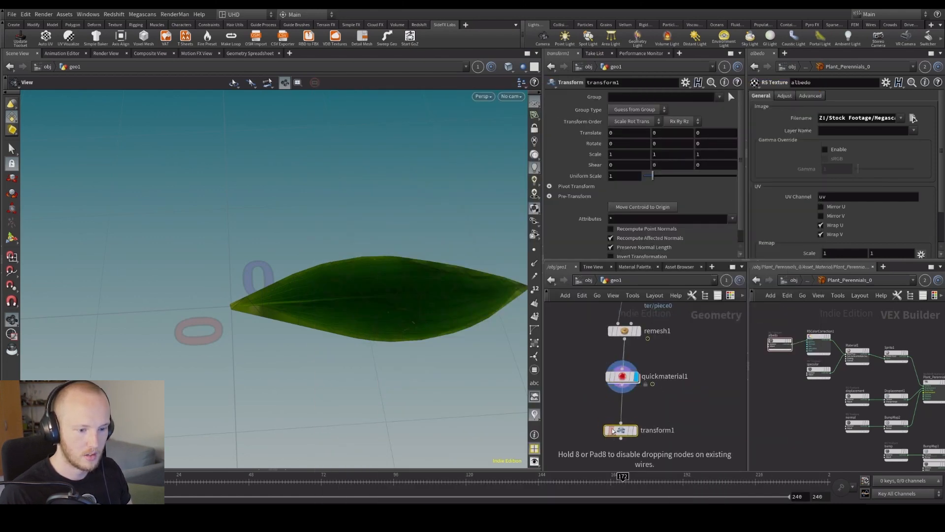
click(634, 429)
Step: Offset the leaf from the origin along Z by setting the Transform's Z translation to 0.1
middle_click(614, 150)
middle_drag(614, 132, 642, 146)
key(ctrl+z)
middle_drag(706, 132, 735, 150)
drag(435, 301, 396, 301)
scroll(684, 376, down, 4)
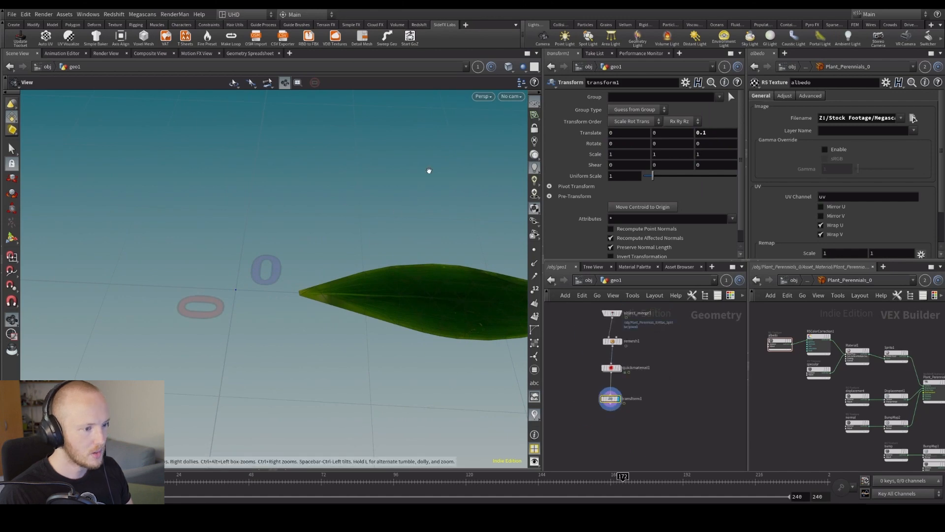
Step: Add a displayed Line node beside the leaf chain and template the leaf's Transform as a wireframe reference
click(509, 67)
click(527, 151)
click(670, 412)
key(Tab)
text(line)
key(Return)
click(658, 345)
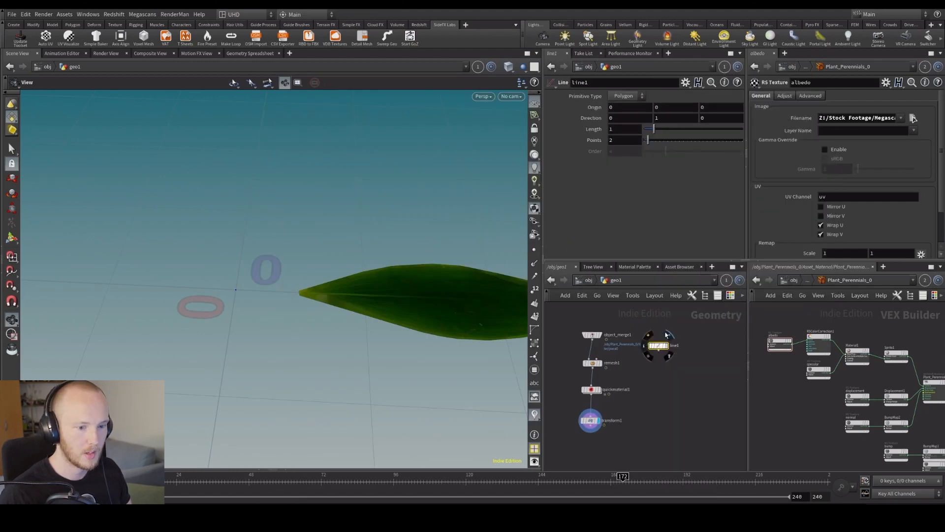
click(599, 430)
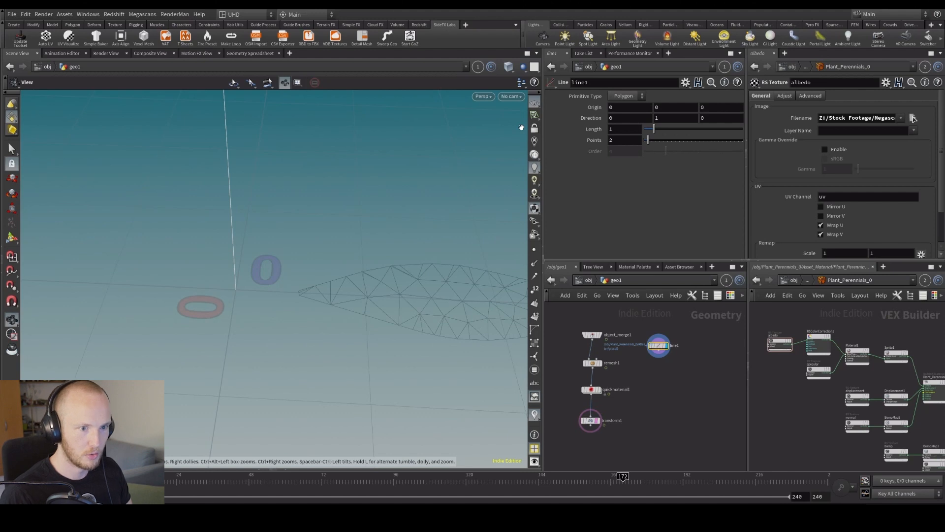
Step: Set the Line's direction to 0, 0, 1, length to 0.19 and points to 15, with point display enabled
drag(674, 116, 641, 120)
text(0)
key(Tab)
text(1)
key(Return)
mouse_move(654, 133)
mouse_down()
mouse_move(643, 134)
mouse_move(668, 144)
mouse_up()
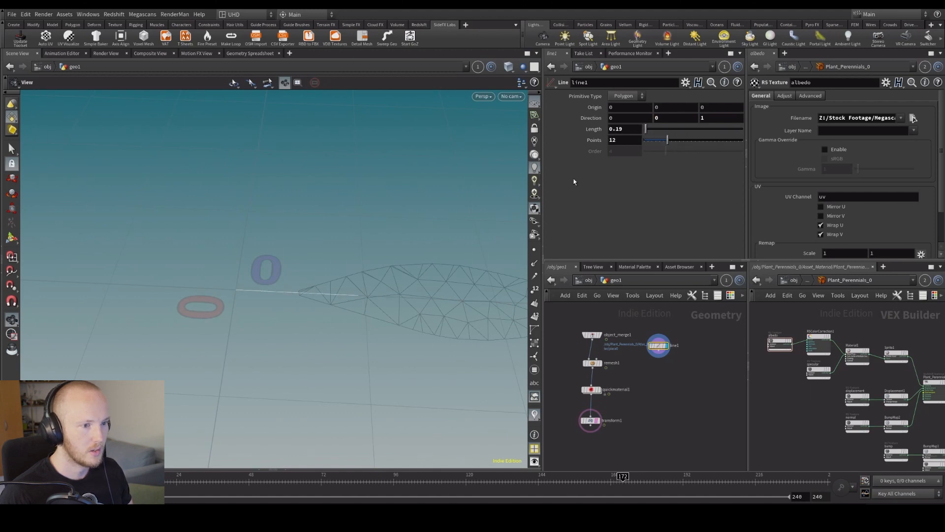
click(534, 250)
drag(366, 280, 371, 286)
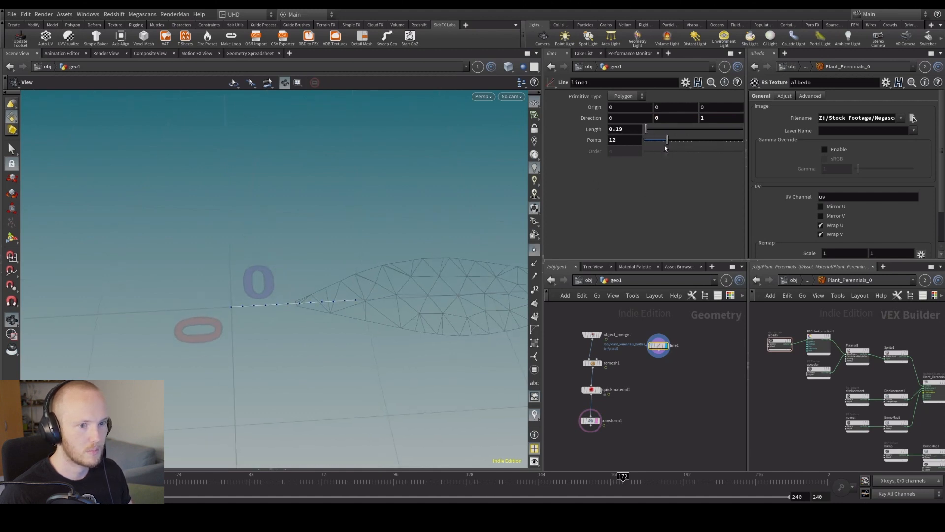
Step: Add a Sweep node fed by the Line and display it
key(Tab)
text(swee)
key(Return)
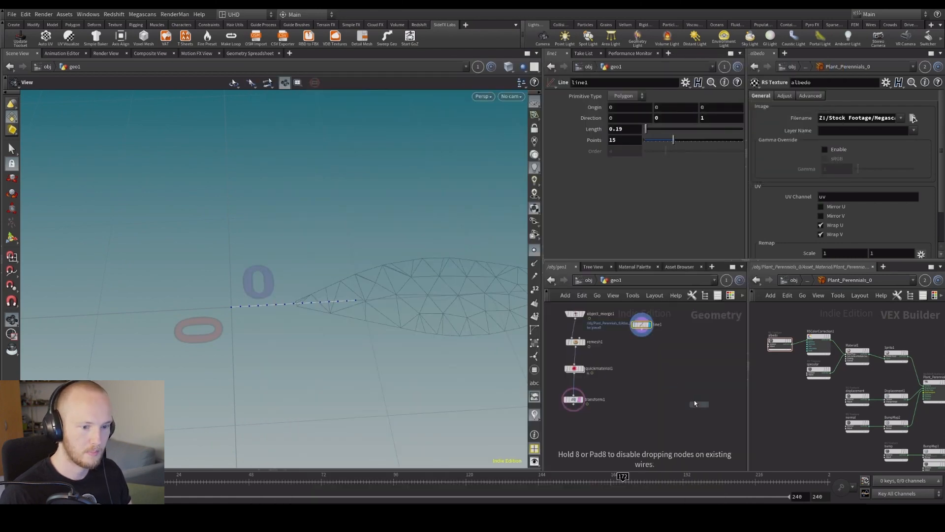
scroll(639, 374, up, 2)
click(629, 401)
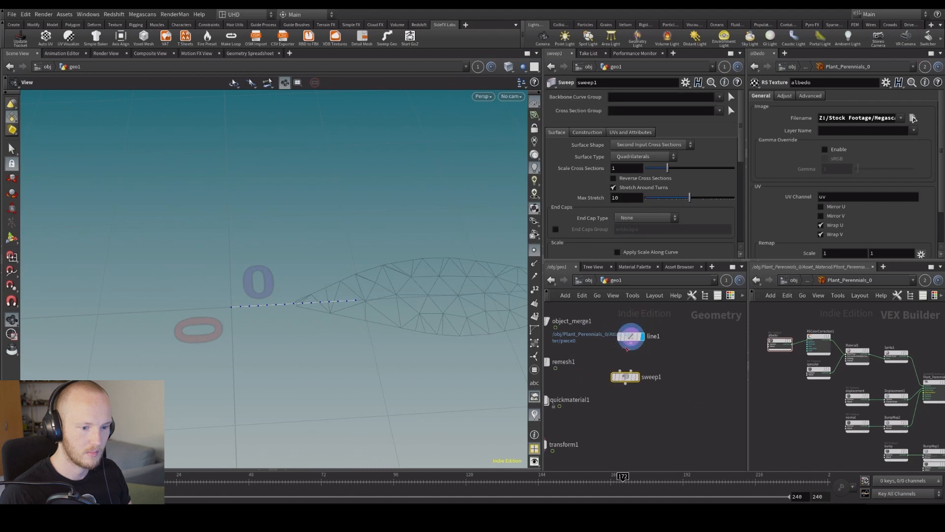
click(641, 394)
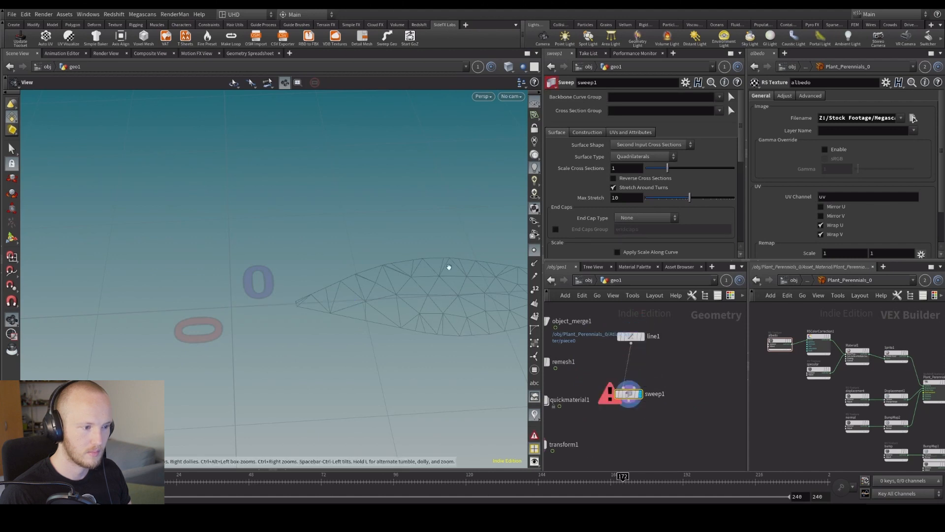
Step: Set the Sweep to a Round Tube with radius 0.008 and enable Apply Scale Along Curve
click(640, 145)
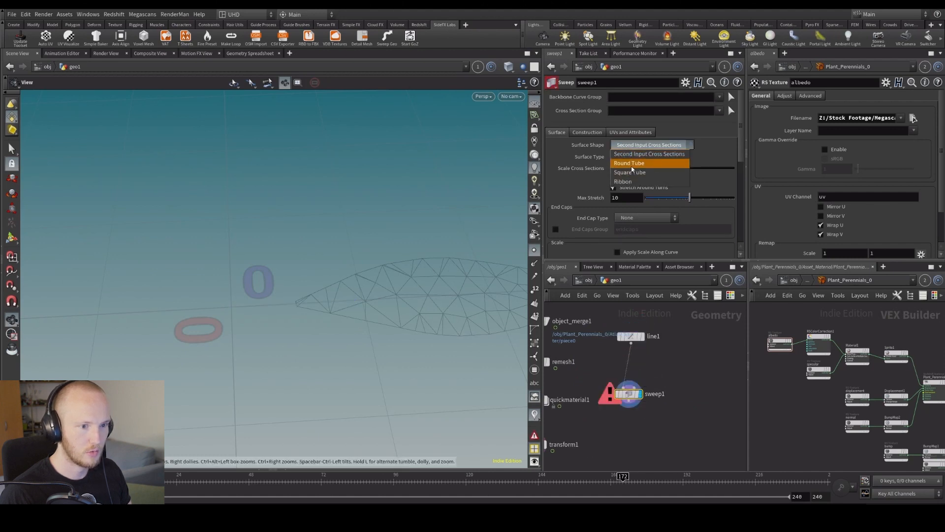
click(635, 158)
scroll(630, 192, down, 1)
drag(654, 157, 646, 158)
scroll(635, 192, down, 4)
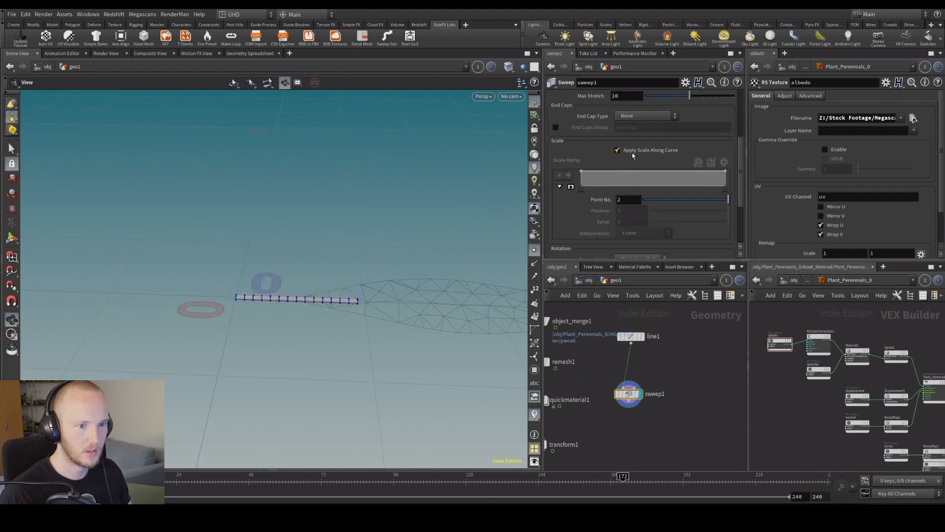
scroll(638, 147, up, 2)
middle_drag(628, 111, 654, 153)
Step: Taper the tube toward the leaf with the scale ramp, using an intermediate point near position 0.75
drag(724, 218, 689, 225)
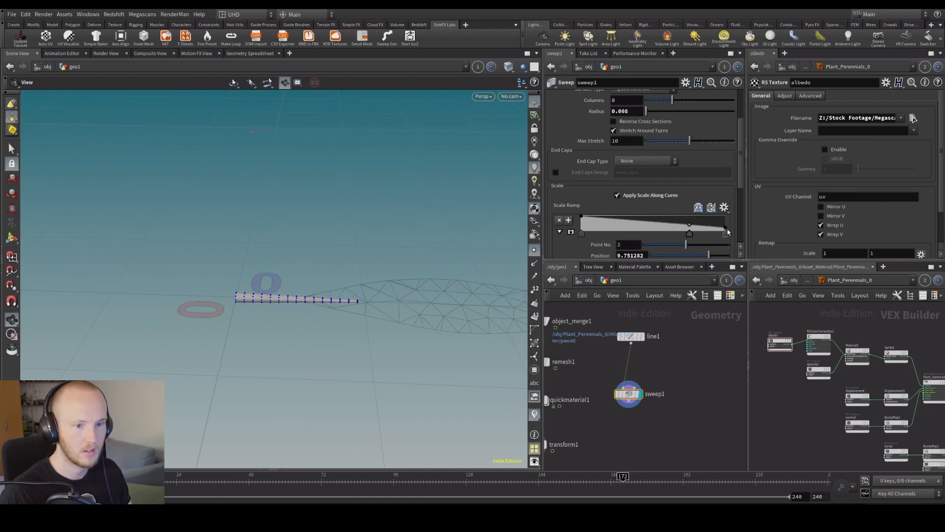
click(726, 237)
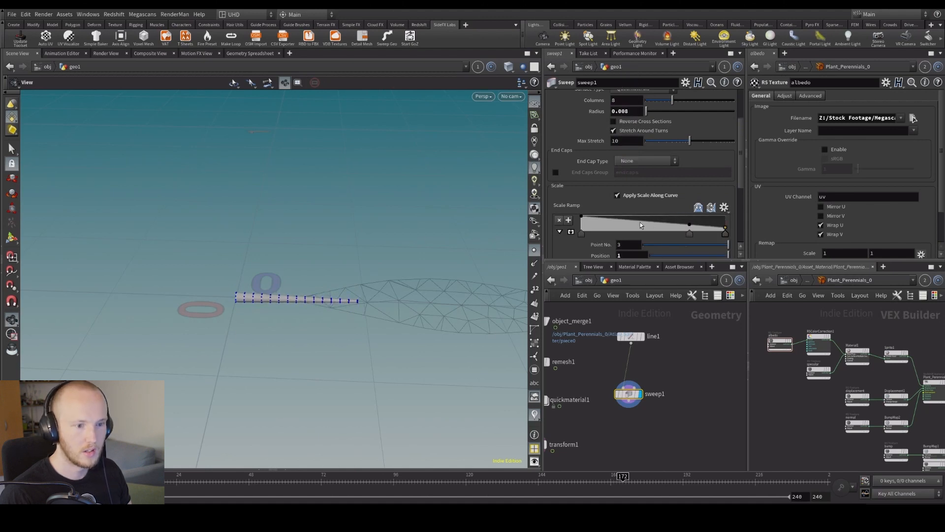
right_click(581, 235)
mouse_move(640, 239)
click(674, 278)
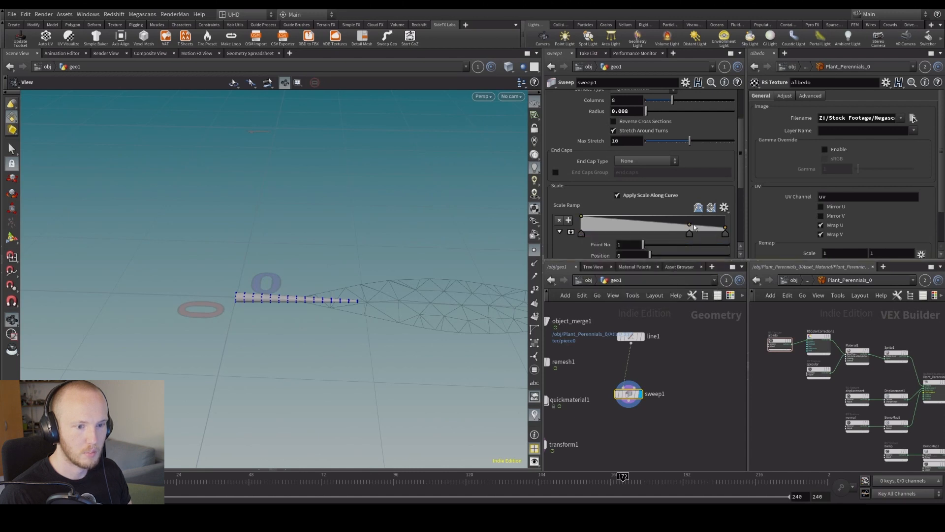
Step: Refine the scale ramp by moving its intermediate point to about 0.74 and adding a point near the start
drag(690, 225, 687, 226)
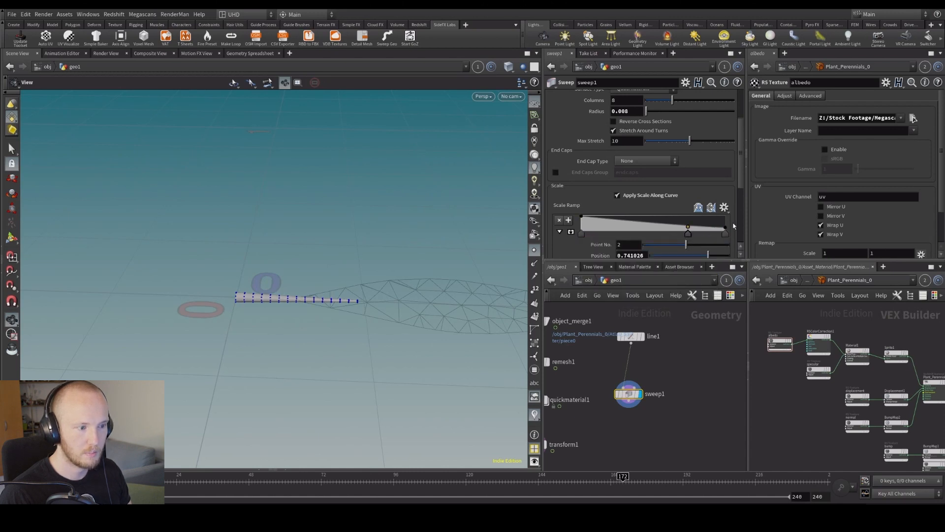
click(712, 228)
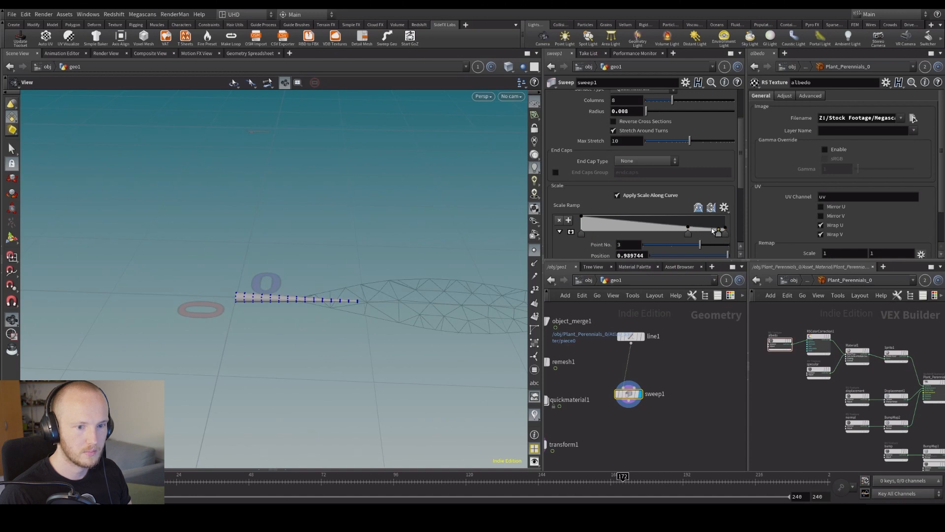
drag(723, 236, 727, 231)
mouse_move(295, 282)
mouse_down()
mouse_move(289, 303)
mouse_move(300, 298)
mouse_up()
click(588, 220)
click(581, 222)
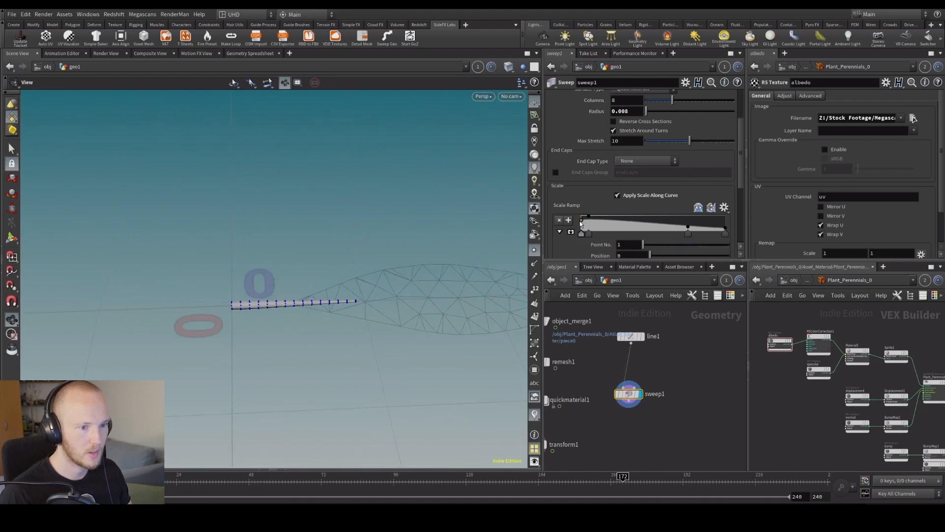
Step: Turn off point display and check the shape of the tapered stem against the leaf
drag(333, 300, 323, 299)
click(534, 250)
mouse_move(415, 252)
mouse_down()
mouse_move(406, 254)
mouse_move(413, 236)
mouse_up()
mouse_move(331, 306)
mouse_down()
mouse_move(401, 374)
mouse_move(342, 313)
mouse_up()
scroll(618, 356, down, 3)
scroll(622, 399, down, 1)
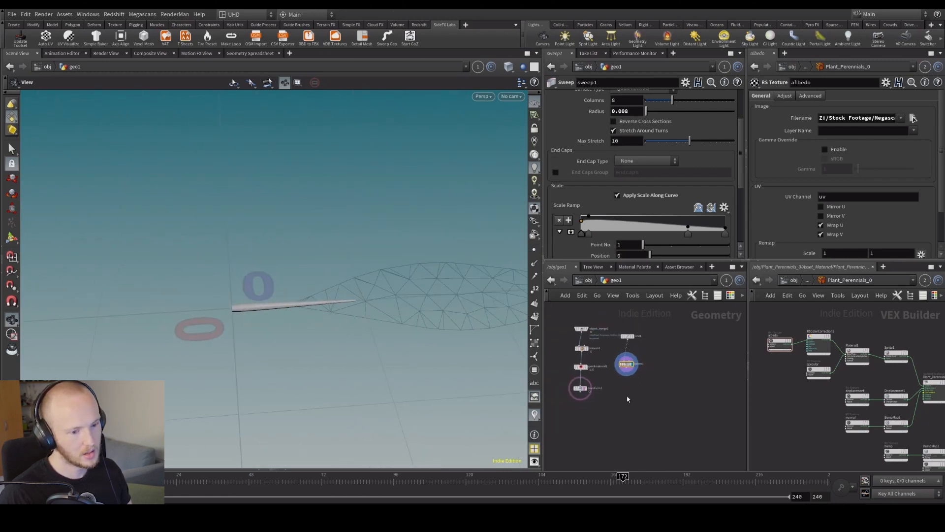
Step: Enable Compute UVs, Override Any Existing UVs and Normalize Computed Vs on the Sweep
scroll(627, 396, up, 2)
scroll(645, 146, up, 5)
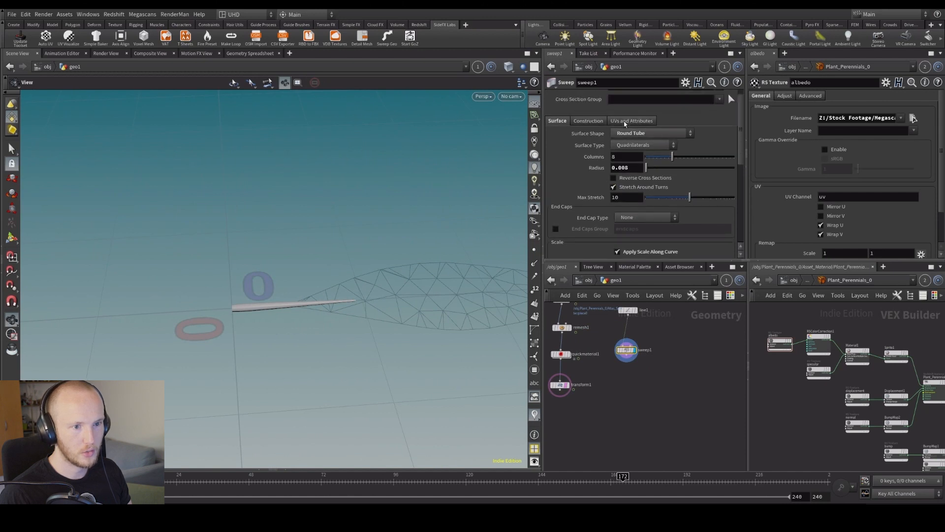
click(625, 121)
click(617, 141)
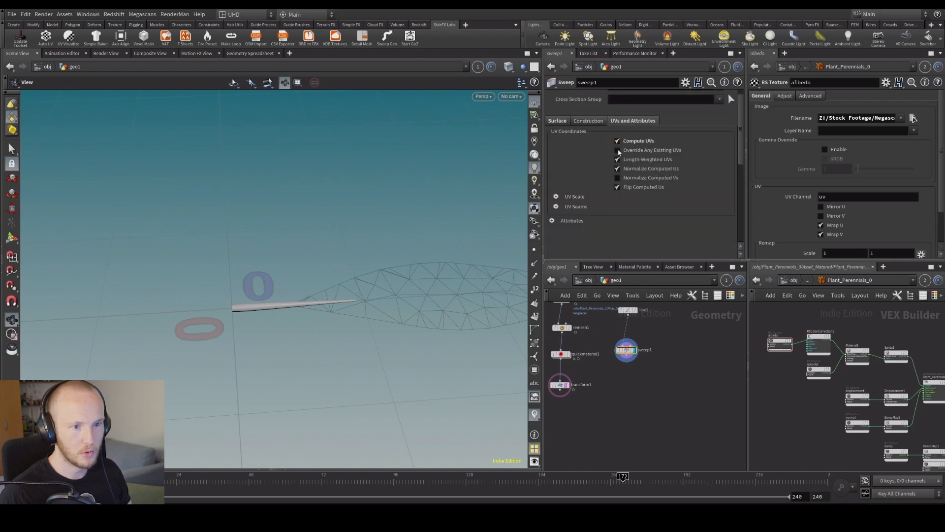
click(617, 150)
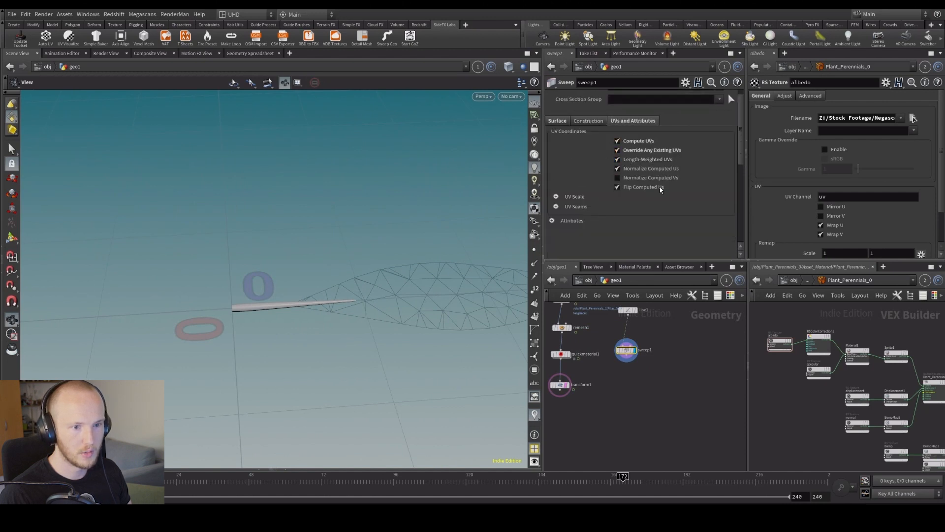
click(637, 180)
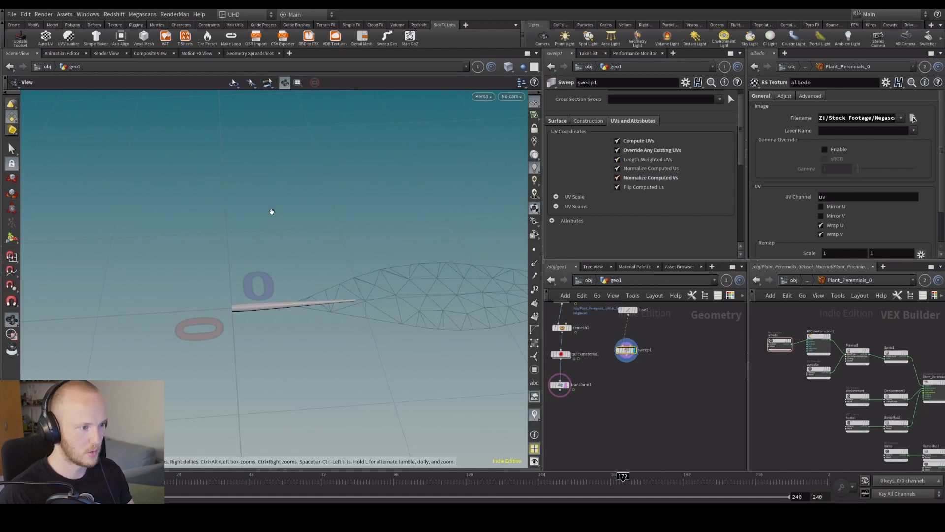
Step: Check the stem's UVs in the UV view and with a UV Quick Shade node, and delete that node
key(space+5)
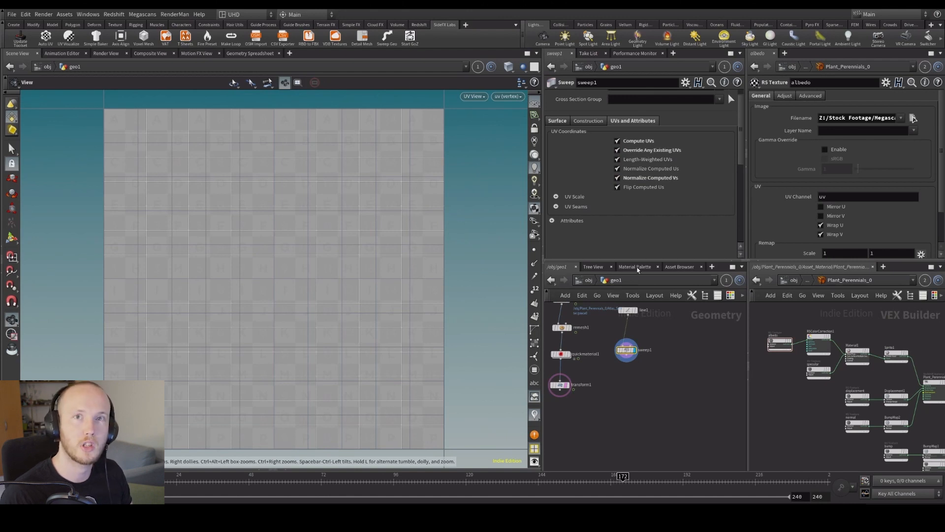
scroll(694, 411, up, 2)
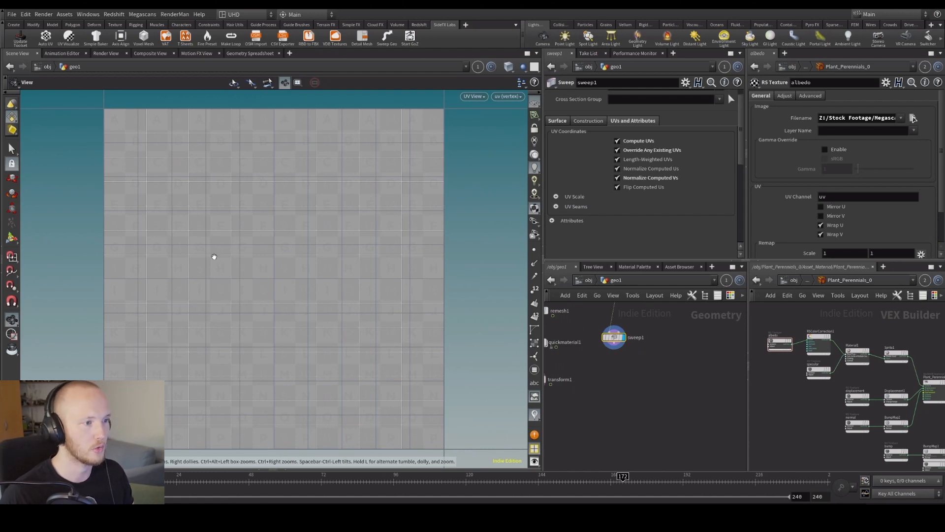
key(space+1)
key(Tab)
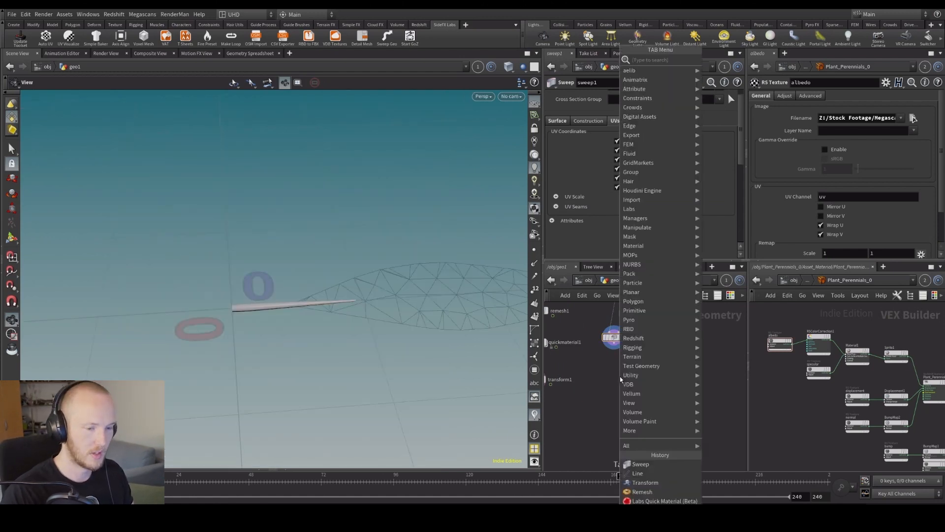
text(uvquick)
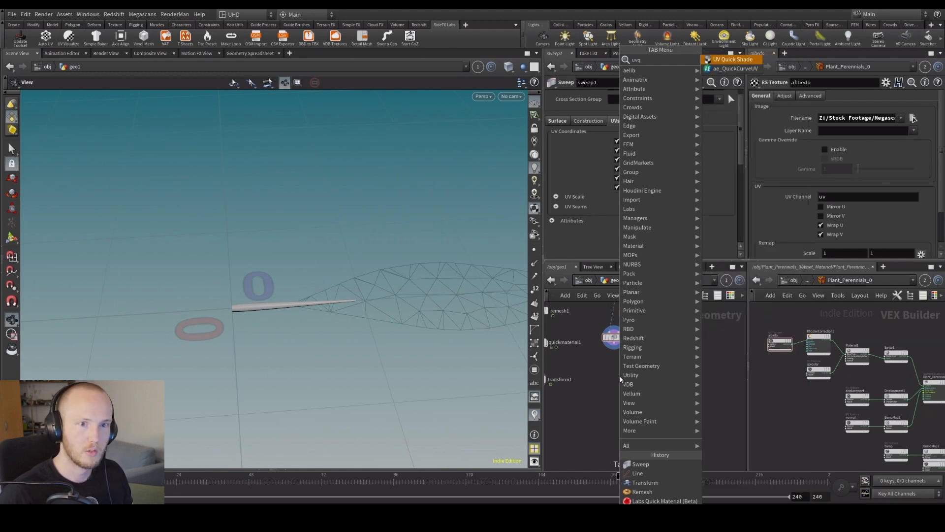
key(Return)
scroll(316, 302, up, 3)
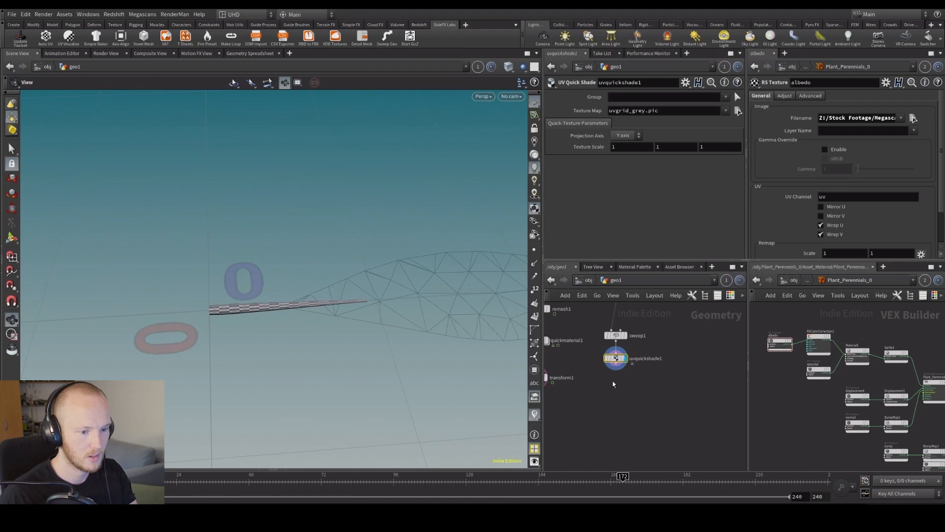
key(Delete)
Step: Place a Merge node below the leaf's Transform and the stem's Sweep
key(Tab)
text(merge)
key(Return)
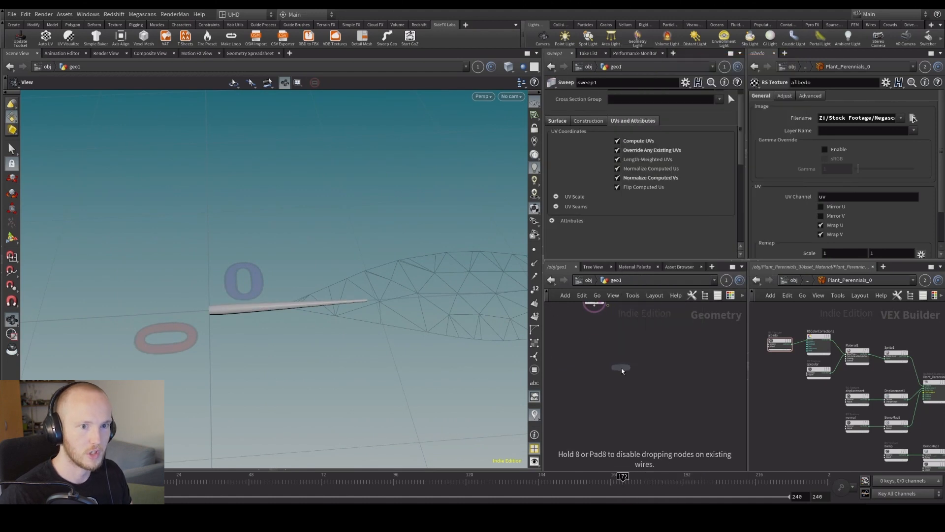
middle_drag(621, 368, 604, 445)
click(598, 426)
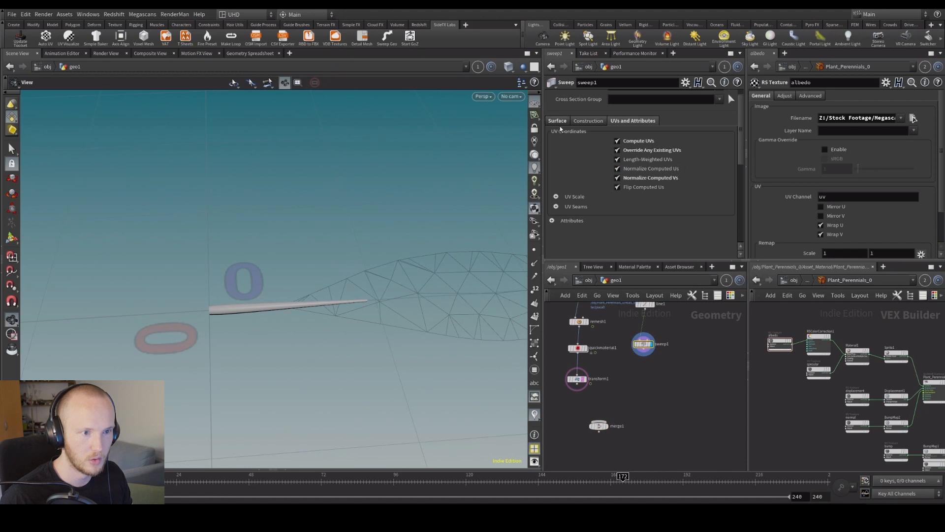
Step: Sharpen the stem's taper by moving the third scale ramp point to position about 0.62 with value 0
click(558, 122)
scroll(699, 184, down, 5)
drag(724, 185, 670, 197)
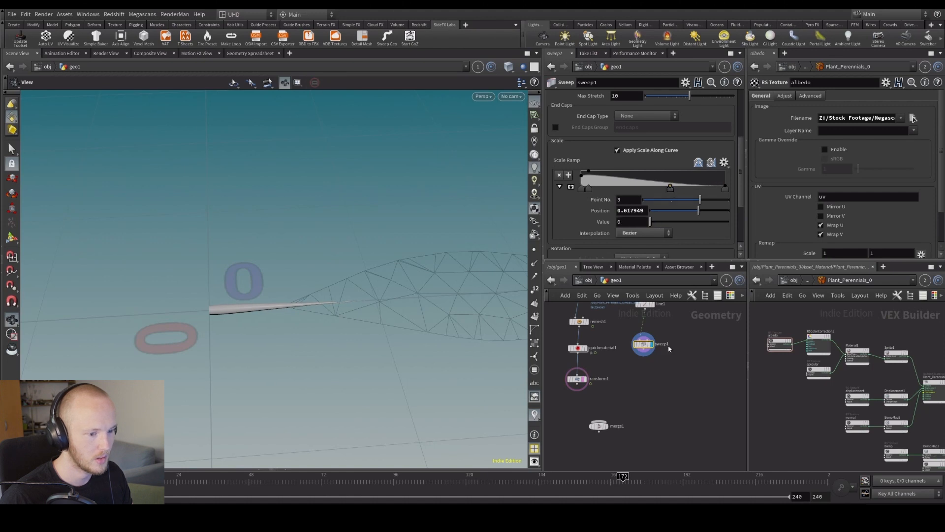
Step: Connect the leaf's Transform and the stem's Sweep to the Merge node and display it
click(577, 384)
click(599, 421)
click(598, 420)
click(642, 351)
middle_drag(637, 390, 640, 360)
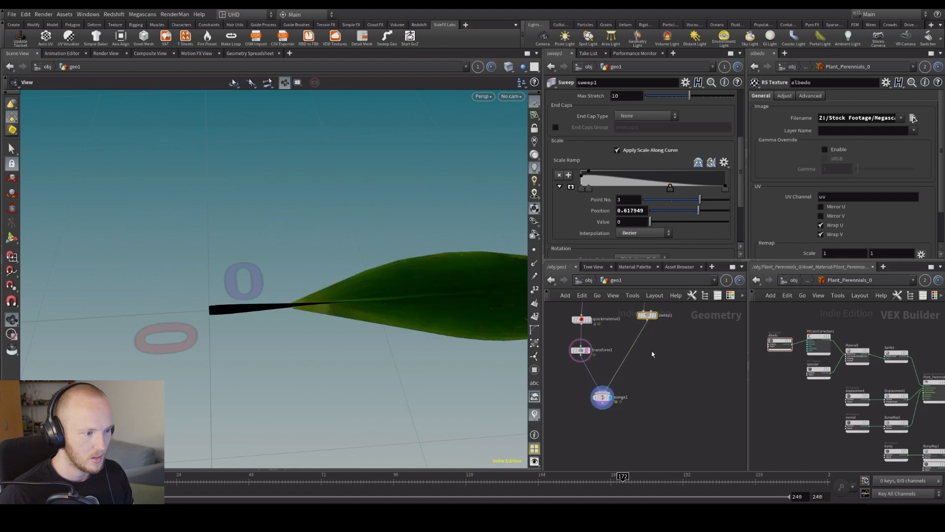
Step: Add a Normal node after the Merge and display it
scroll(640, 351, up, 3)
middle_drag(631, 350, 630, 350)
key(Tab)
text(null)
key(Return)
middle_drag(616, 415, 611, 367)
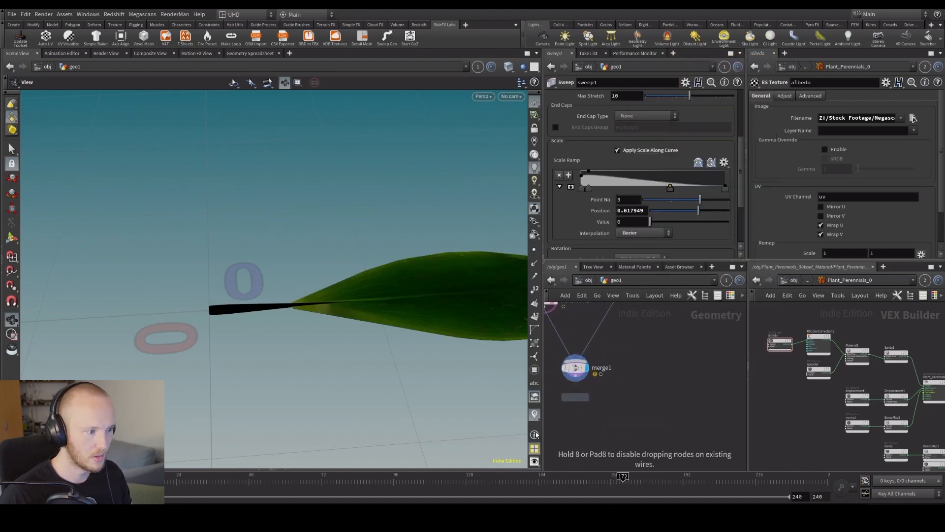
click(567, 428)
drag(575, 376, 566, 421)
click(578, 427)
Step: Insert a Color node between the stem's Sweep and the Merge
middle_drag(622, 357, 613, 406)
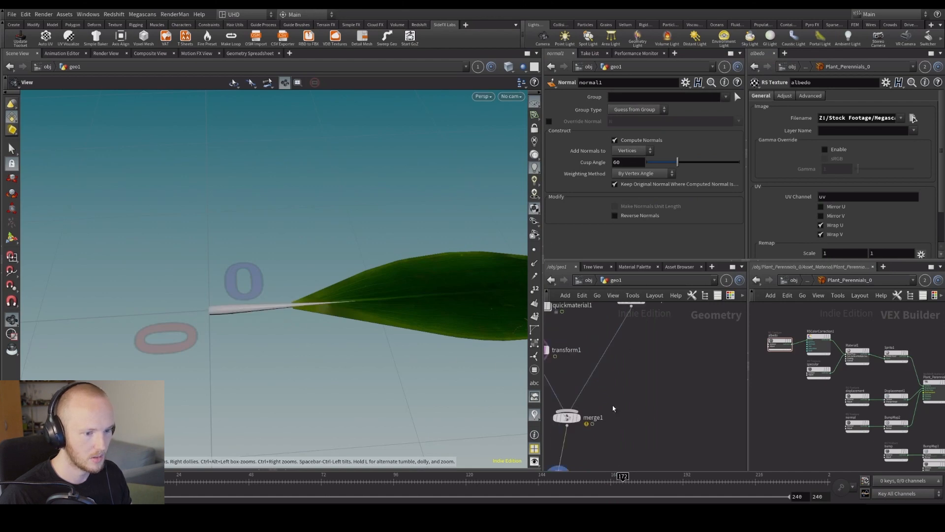
scroll(614, 406, down, 2)
key(Tab)
text(col)
key(Return)
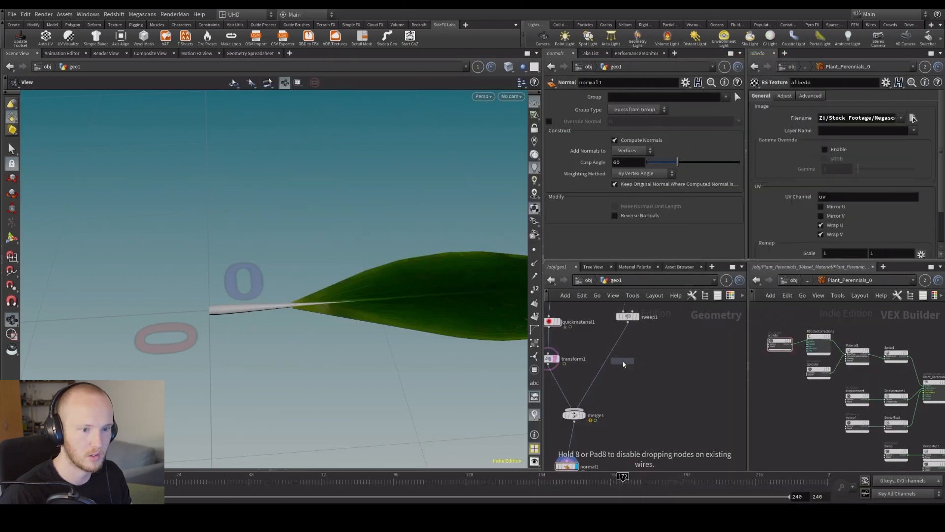
scroll(623, 364, up, 2)
click(623, 326)
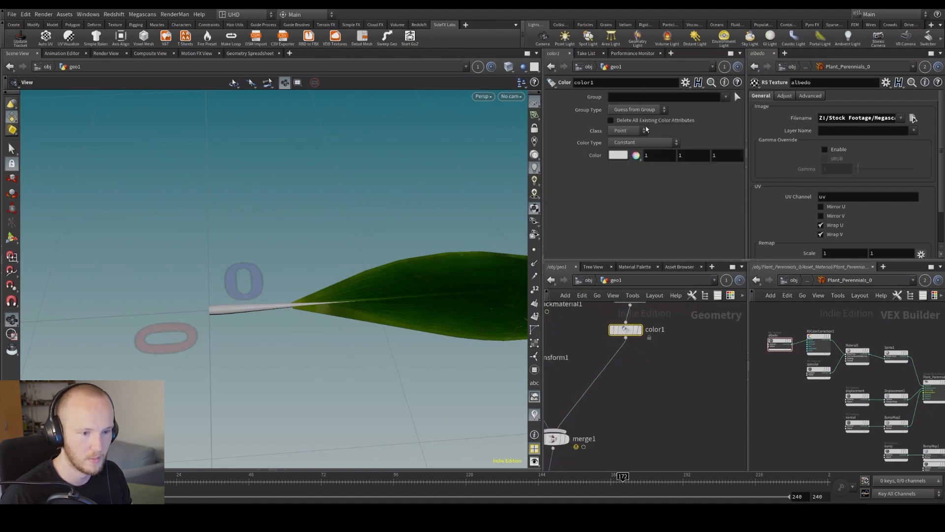
Step: Set the stem's Color node to a dark green of 0.1875, 0.3, 0.075
click(618, 156)
click(637, 125)
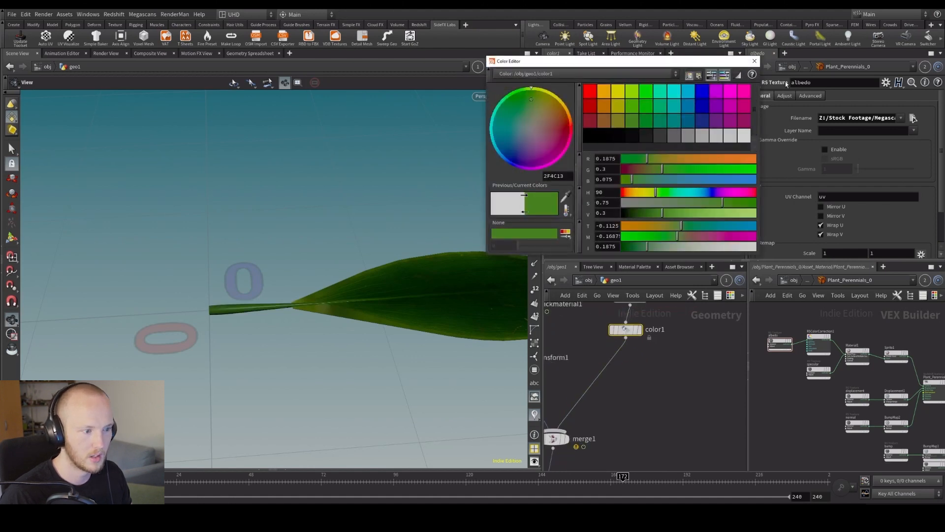
click(753, 62)
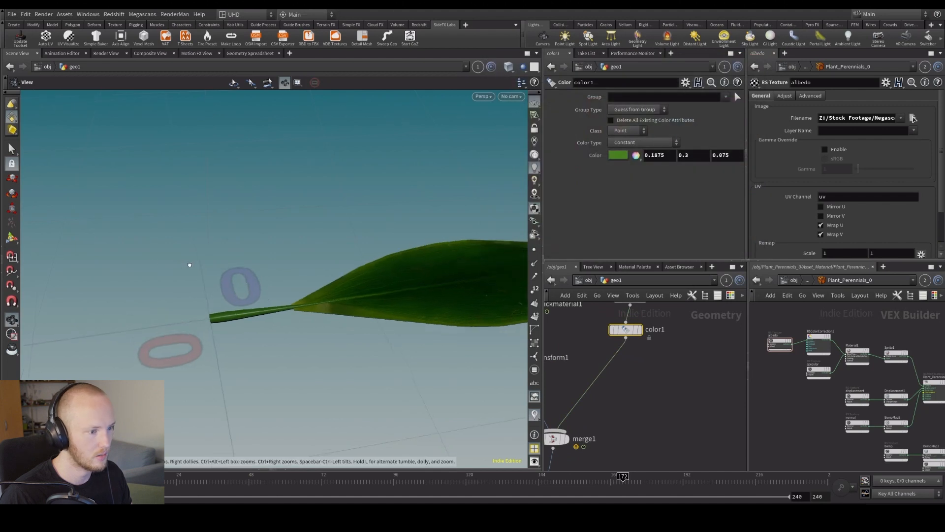
Step: Lower the second scale ramp point of the stem's Sweep to a value of 0.575
middle_drag(597, 312, 600, 359)
click(631, 345)
drag(590, 175, 591, 182)
scroll(261, 290, down, 5)
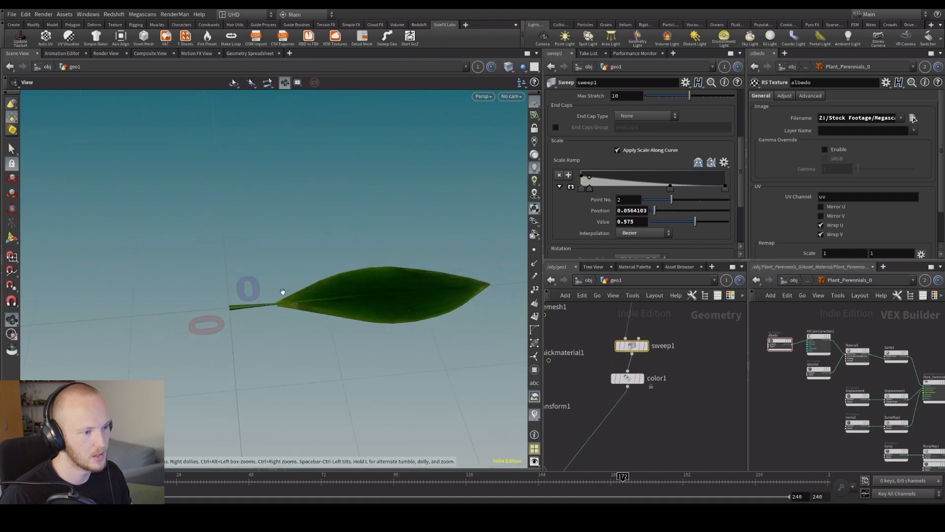
scroll(261, 287, up, 5)
scroll(286, 301, up, 3)
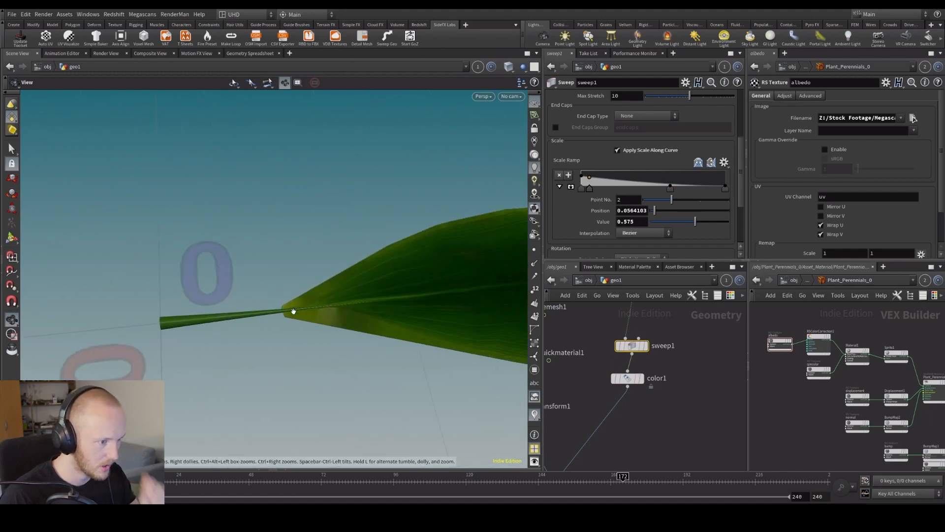
drag(313, 319, 372, 313)
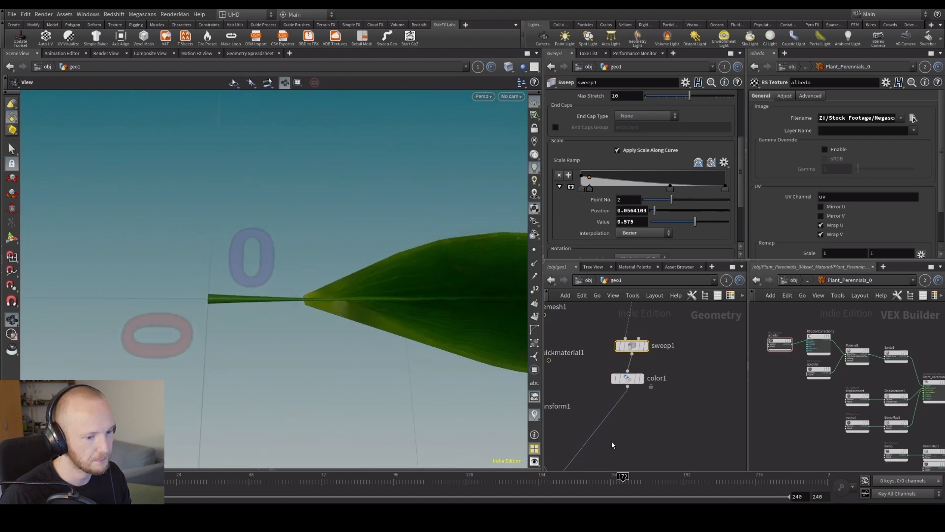
Step: Insert a Group node between the leaf's Transform and the Merge and name its primitive group "leaf"
middle_drag(611, 445, 624, 351)
scroll(625, 351, down, 1)
scroll(251, 280, down, 3)
drag(254, 290, 229, 228)
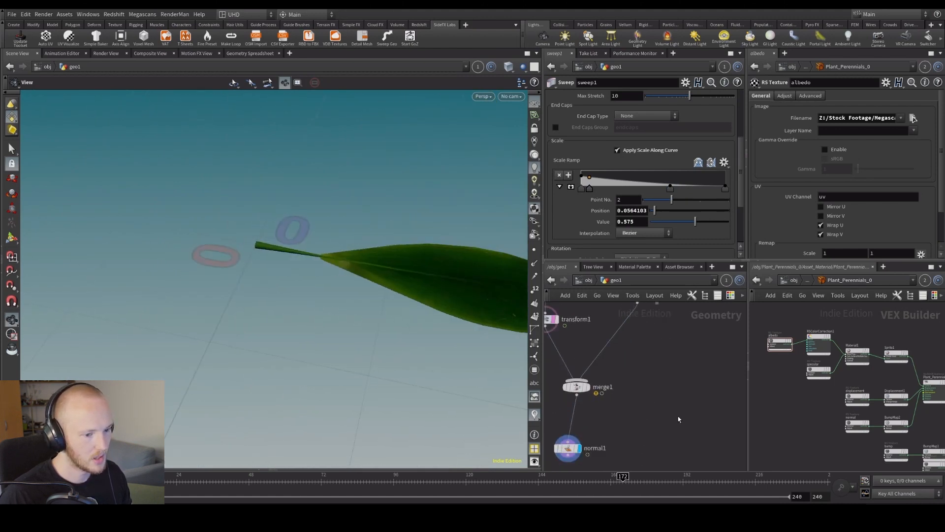
middle_drag(600, 441, 608, 418)
scroll(608, 417, down, 1)
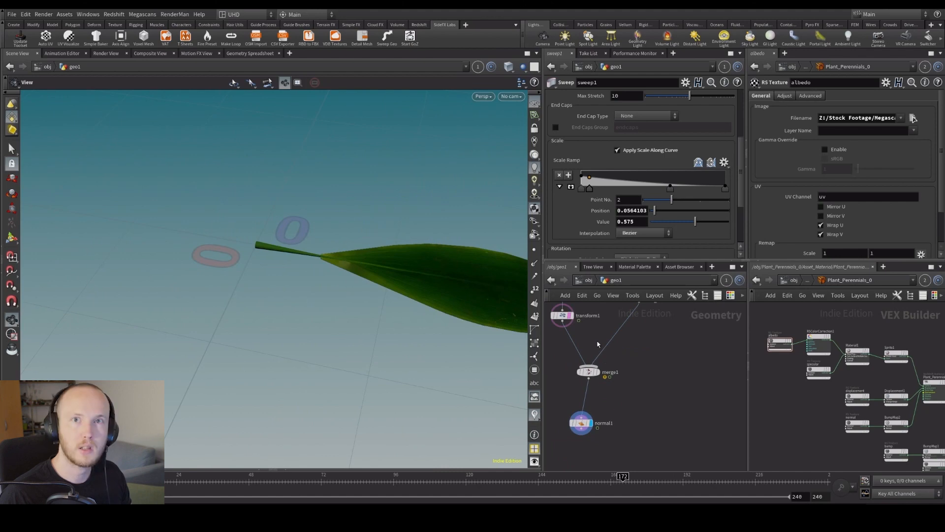
key(Tab)
text(group)
key(Return)
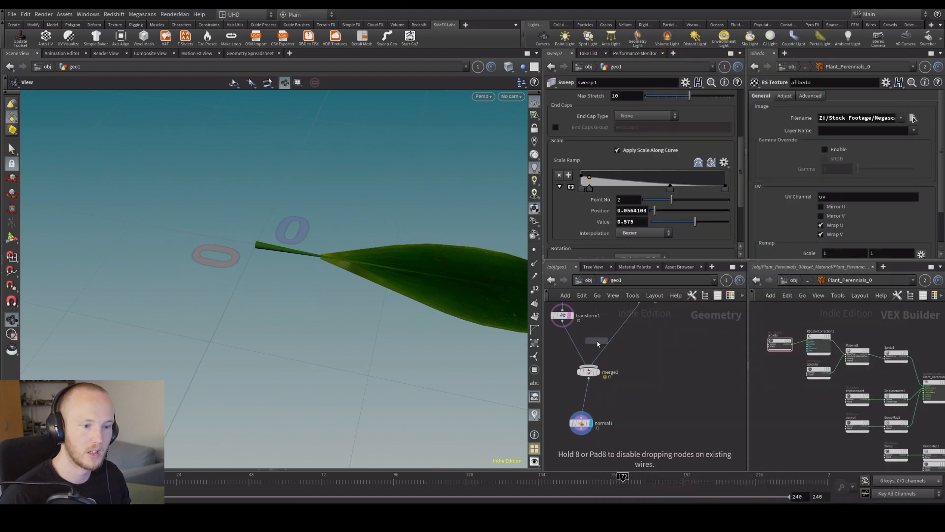
scroll(597, 346, up, 3)
click(578, 350)
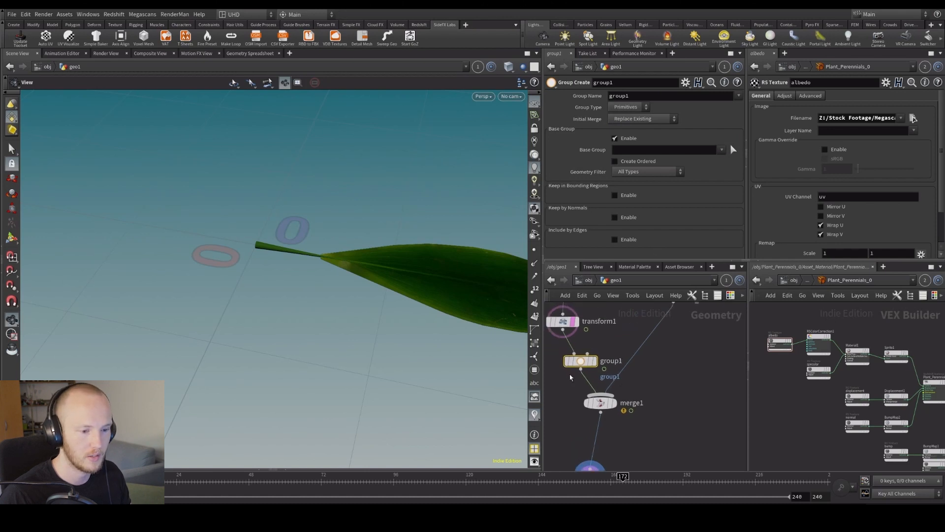
double_click(634, 94)
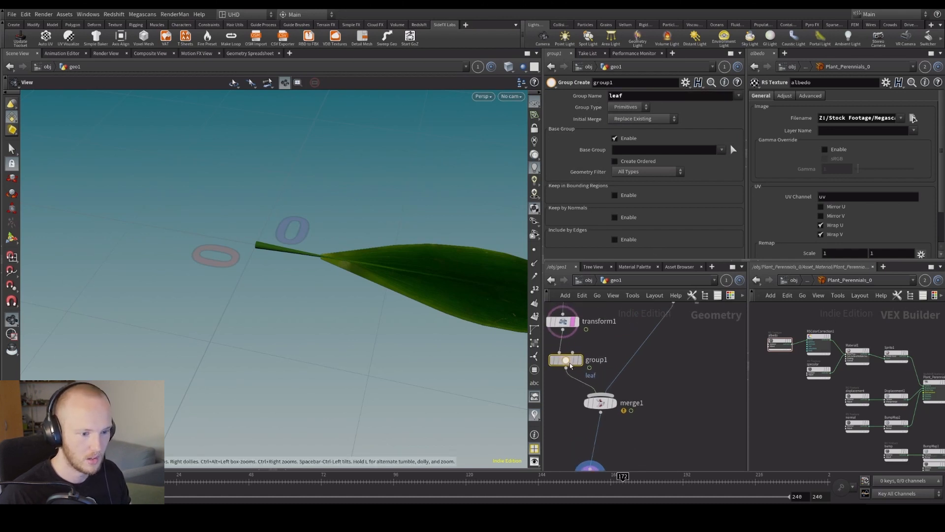
Step: Copy the leaf Group node into the stem branch before the Merge and name its group "stem"
alt+drag(570, 366, 660, 350)
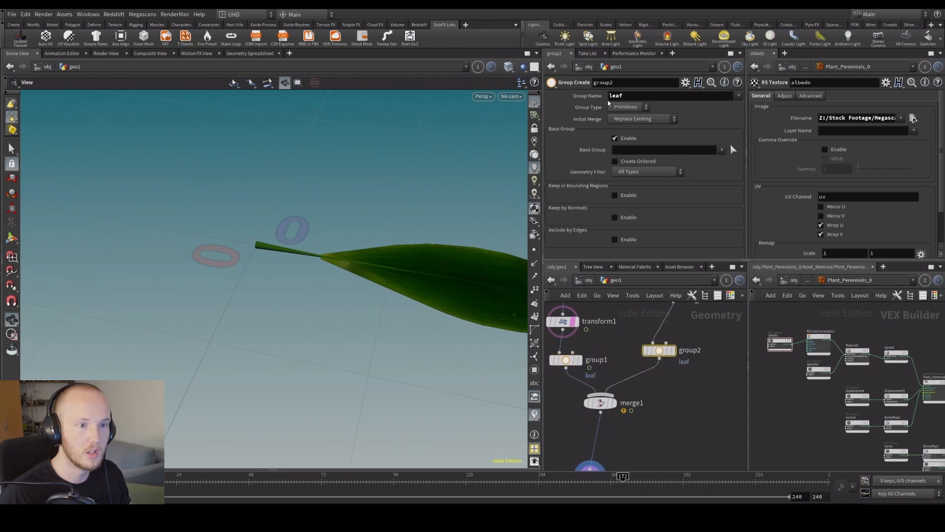
double_click(624, 94)
text(stem)
key(Return)
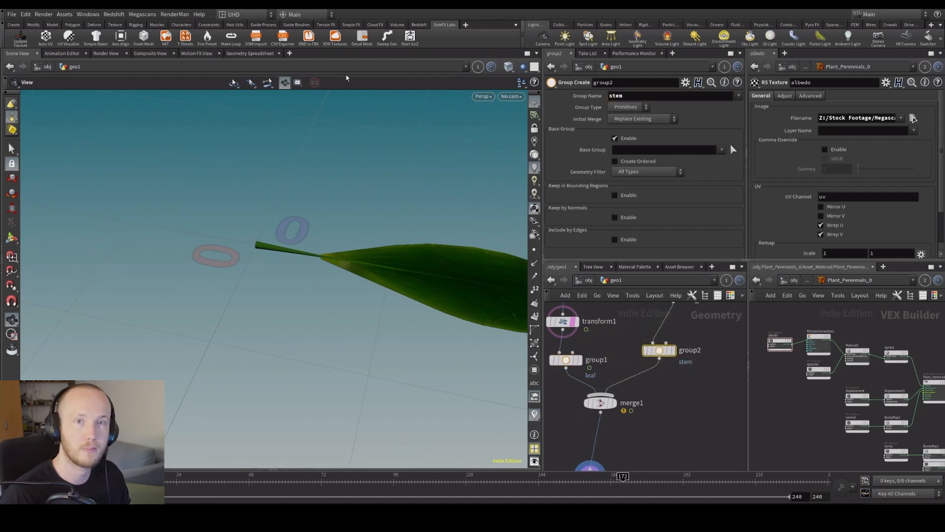
Step: Reposition the Normal node closer beneath the Merge
middle_drag(634, 463, 594, 393)
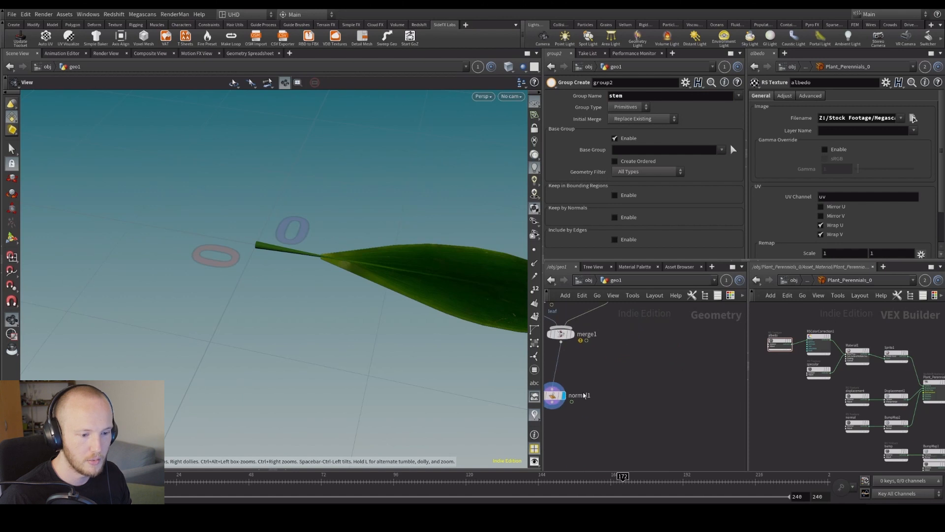
drag(550, 401, 560, 386)
click(562, 382)
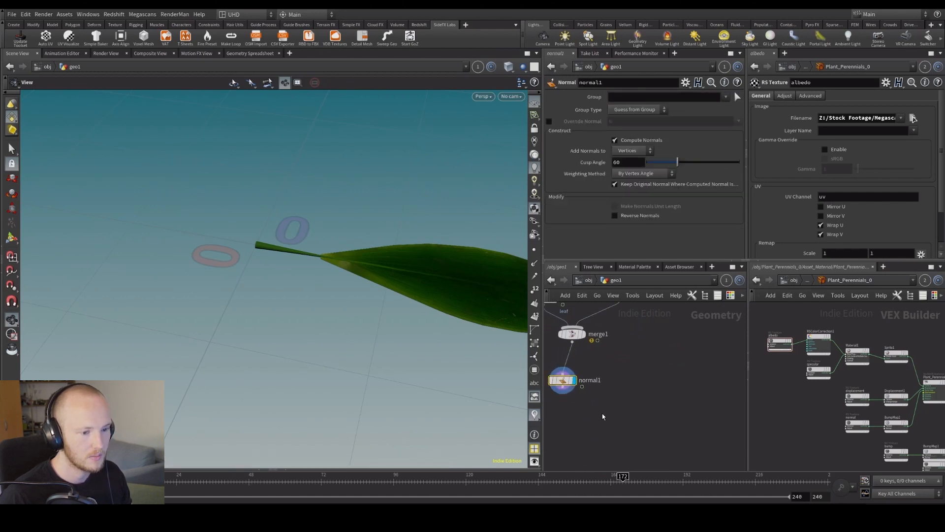
drag(287, 236, 369, 281)
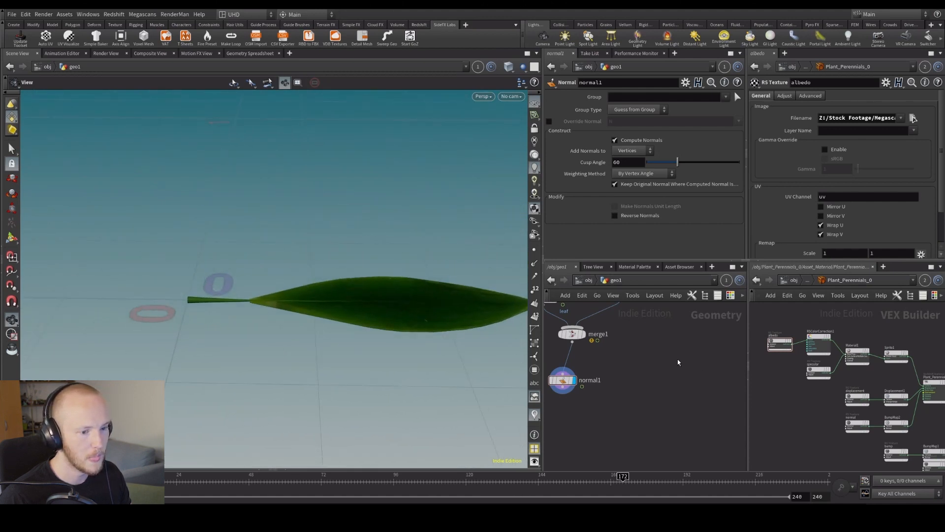
middle_drag(677, 361, 685, 416)
middle_drag(587, 376, 615, 397)
ctrl+drag(608, 419, 616, 446)
middle_drag(622, 398, 638, 341)
drag(425, 319, 430, 300)
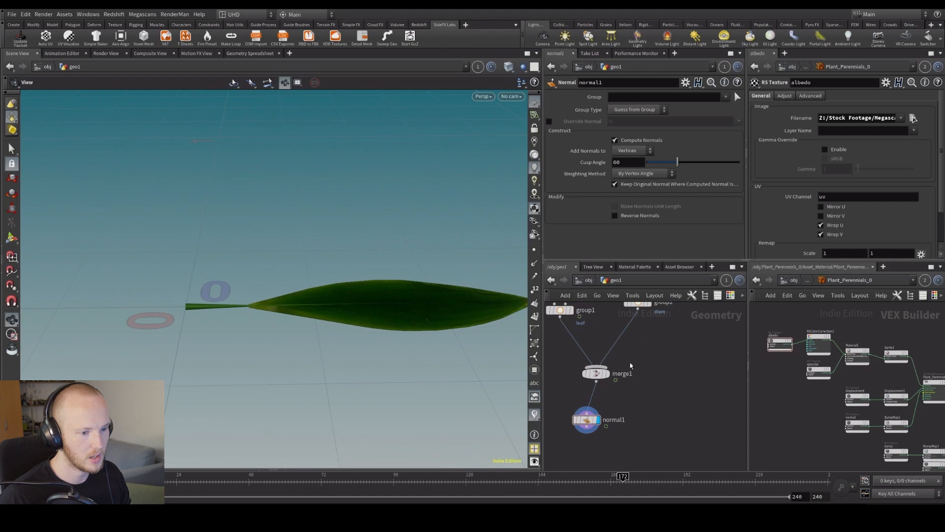
Step: Display the leaf's Transform and move it upward with its upstream nodes, making room above the leaf Group node
middle_drag(547, 342, 559, 405)
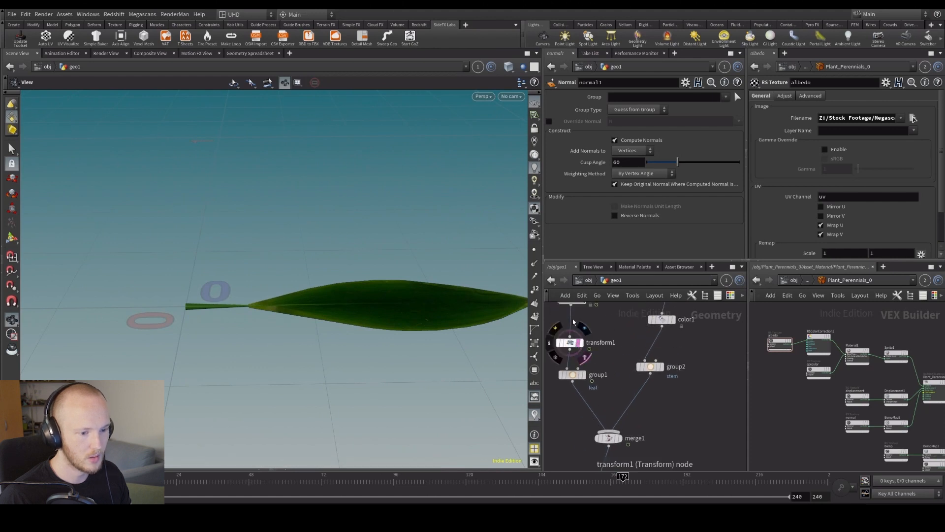
middle_drag(625, 368, 630, 397)
middle_drag(585, 348, 579, 403)
click(575, 403)
shift+drag(566, 404, 564, 361)
Step: Insert another Group node directly after the leaf's Transform, display it and set its group type to Edges
key(Tab)
text(gro)
key(Return)
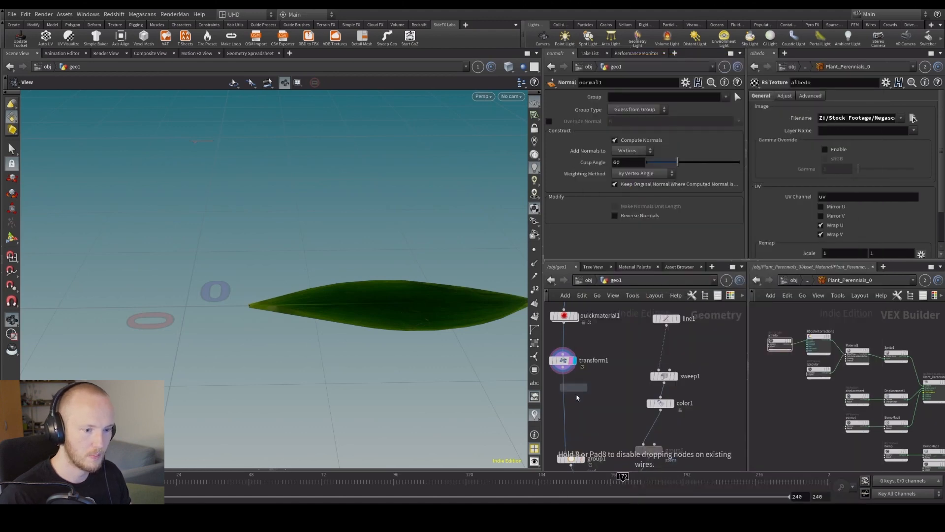
click(565, 395)
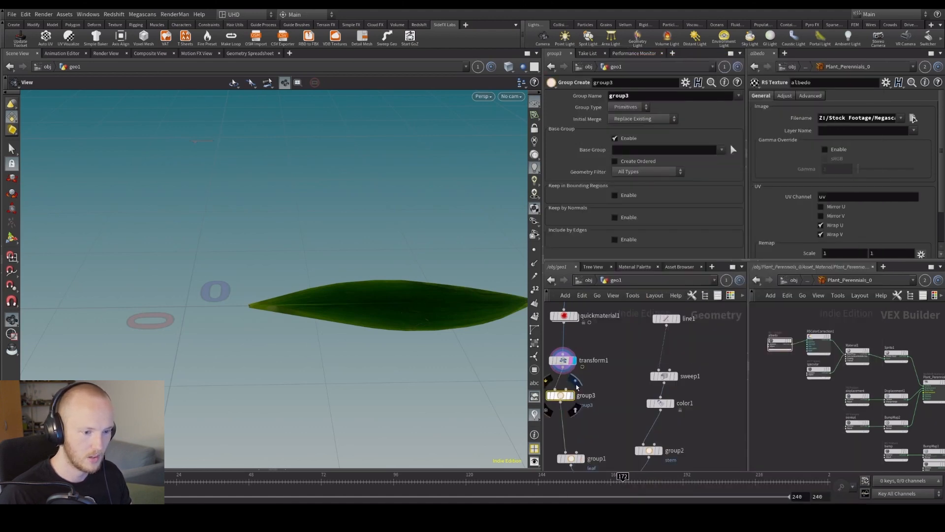
click(572, 396)
click(633, 108)
click(630, 122)
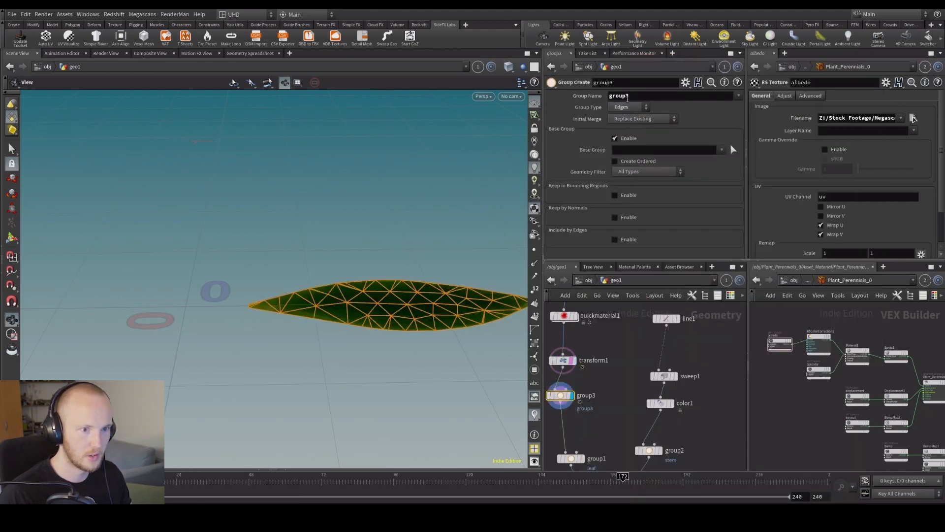
Step: Enable Include by Edges on the new edge group and disable its Base Group
double_click(616, 96)
click(615, 239)
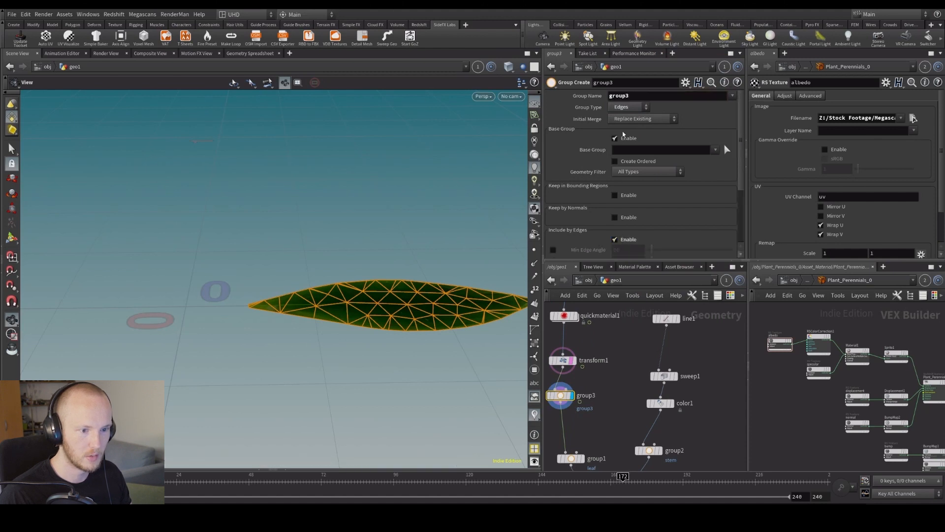
click(618, 139)
scroll(621, 177, down, 2)
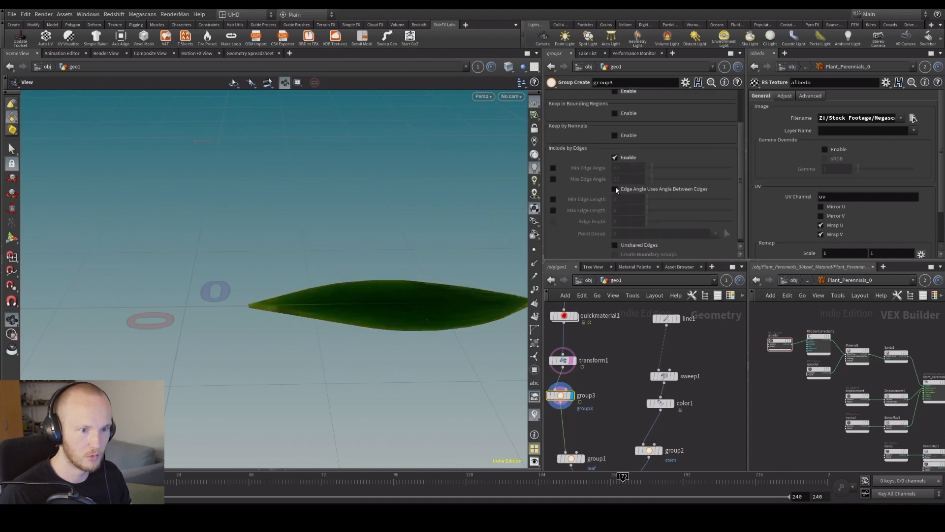
click(554, 168)
drag(653, 168, 647, 169)
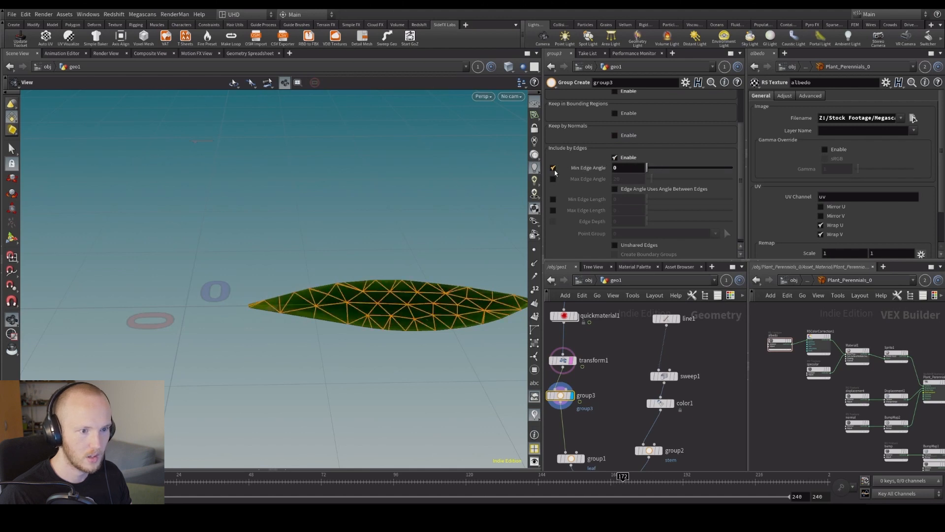
click(554, 169)
Step: Limit the edge group to the leaf's outline by enabling Unshared Edges
click(615, 244)
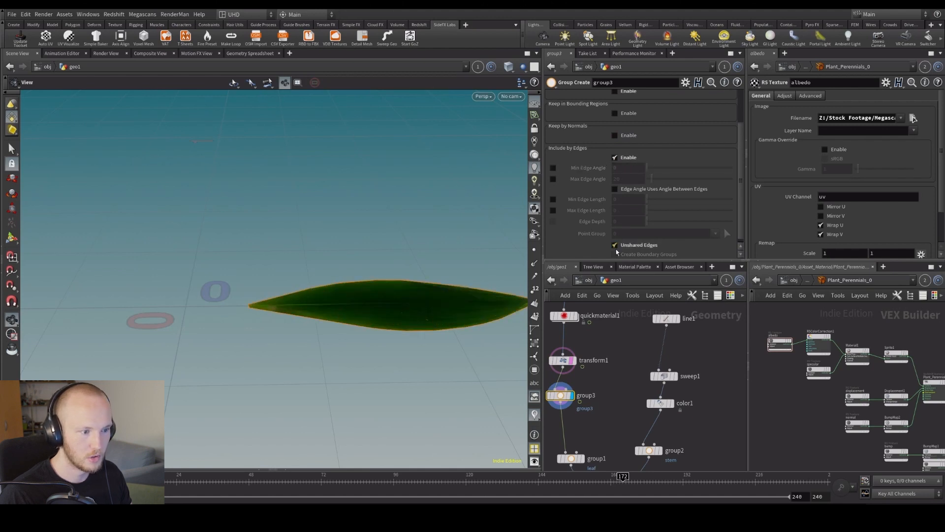
Step: Insert a Soft Transform node between the edge group and the leaf Group node and display it
middle_drag(591, 418, 613, 375)
key(Tab)
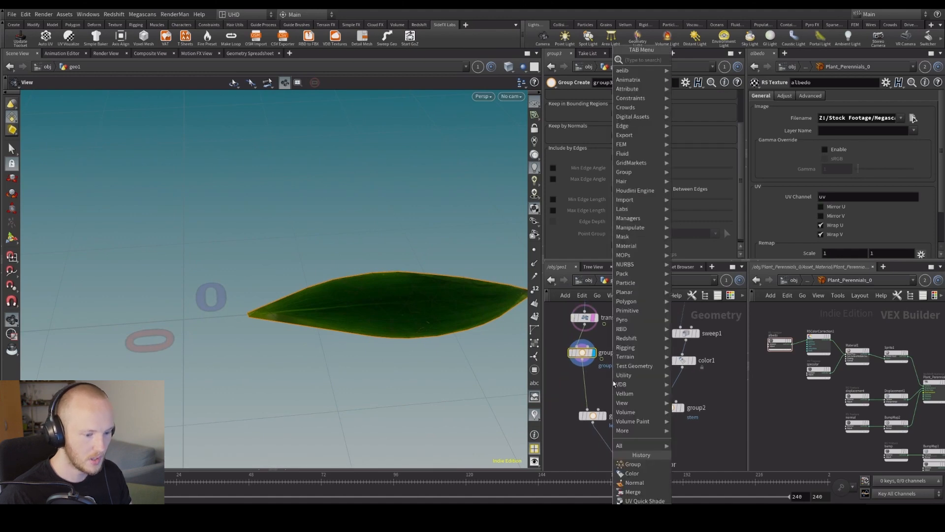
text(soft tr)
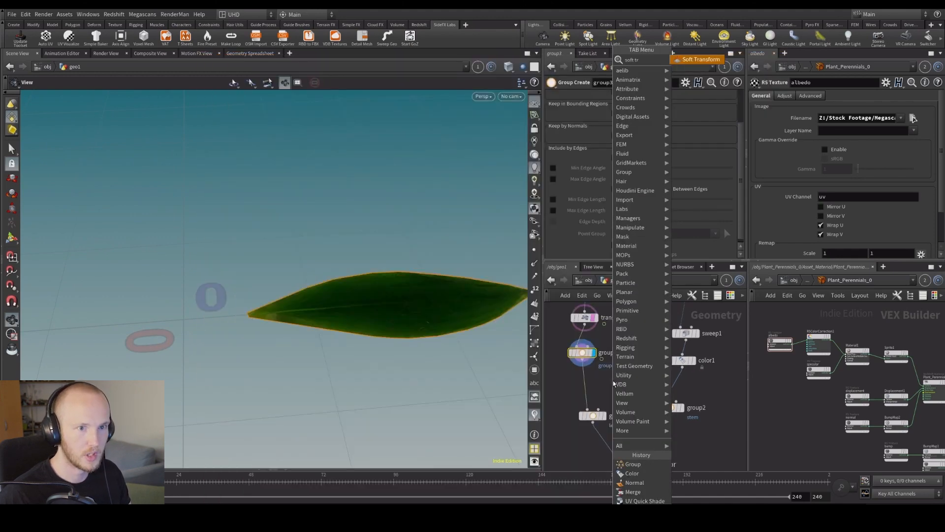
key(Return)
click(586, 384)
drag(587, 386, 596, 393)
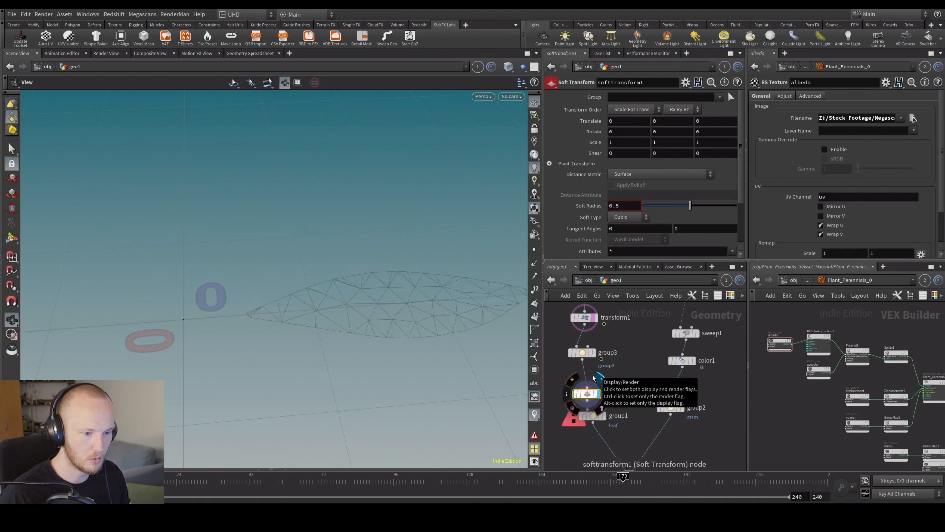
Step: Name the unshared-edge group "edgroup"
click(582, 353)
click(615, 98)
text(edgroup)
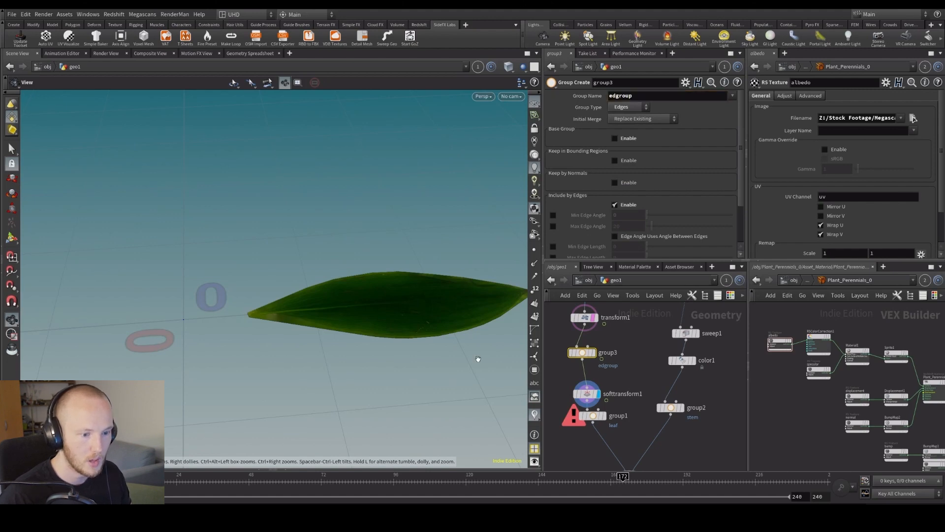
Step: Insert a Group Promote before the Soft Transform, converting "edgroup" to points with "edgroup" as the new name
key(Tab)
text(grou pr)
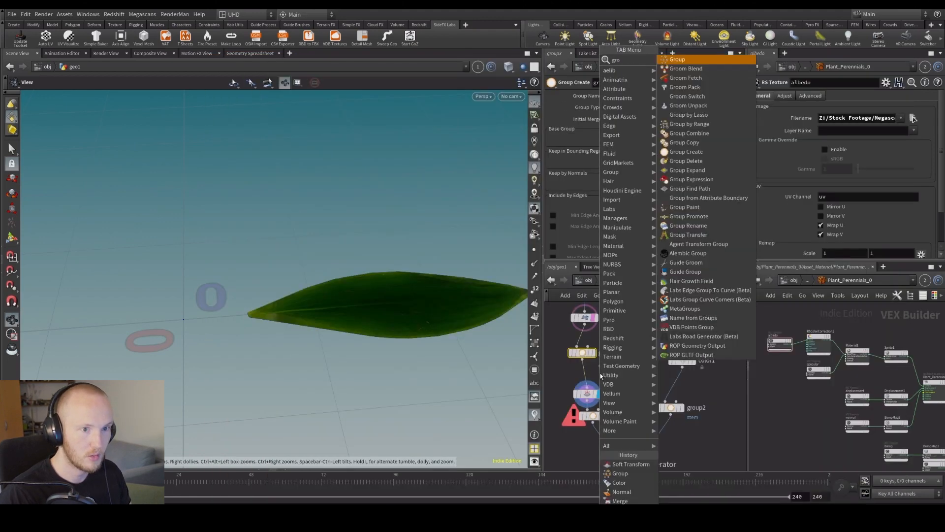
key(Return)
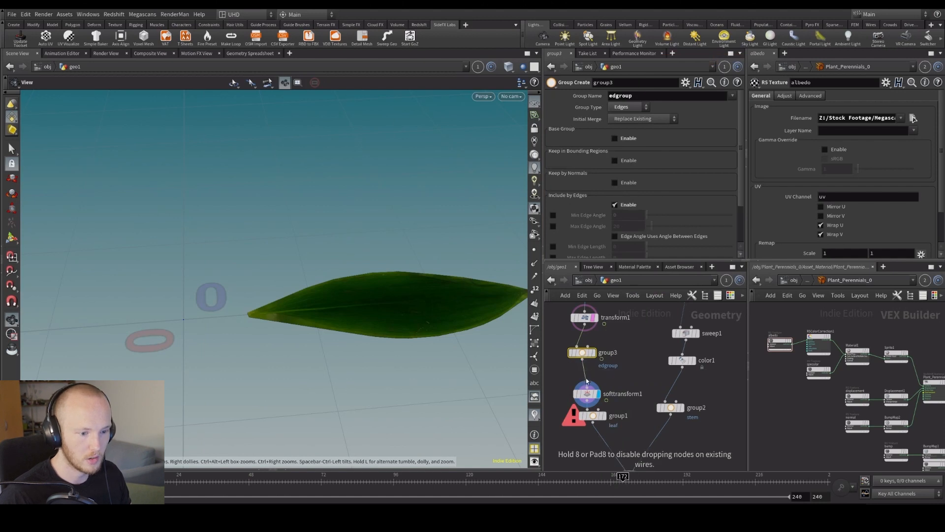
click(587, 379)
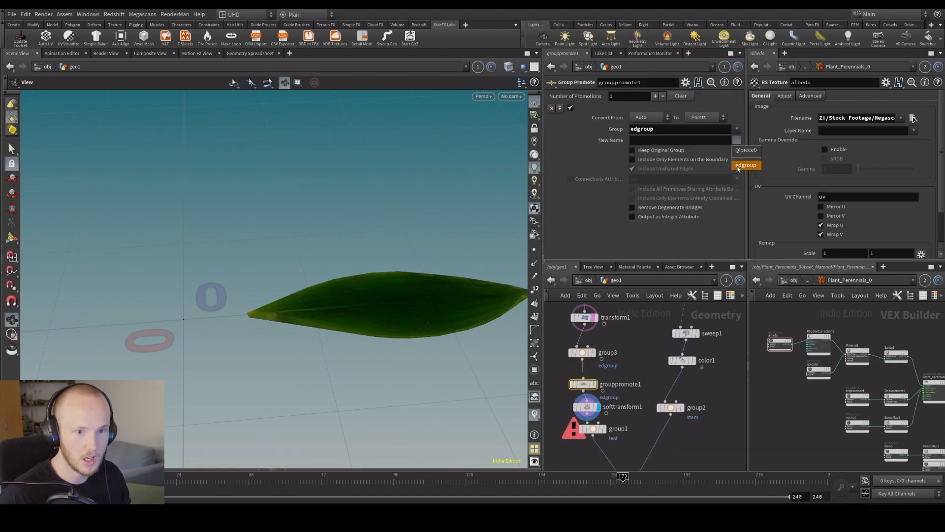
Step: Move the leaf Group node slightly lower and set the Soft Transform's group to "edgroup"
middle_drag(614, 388, 613, 339)
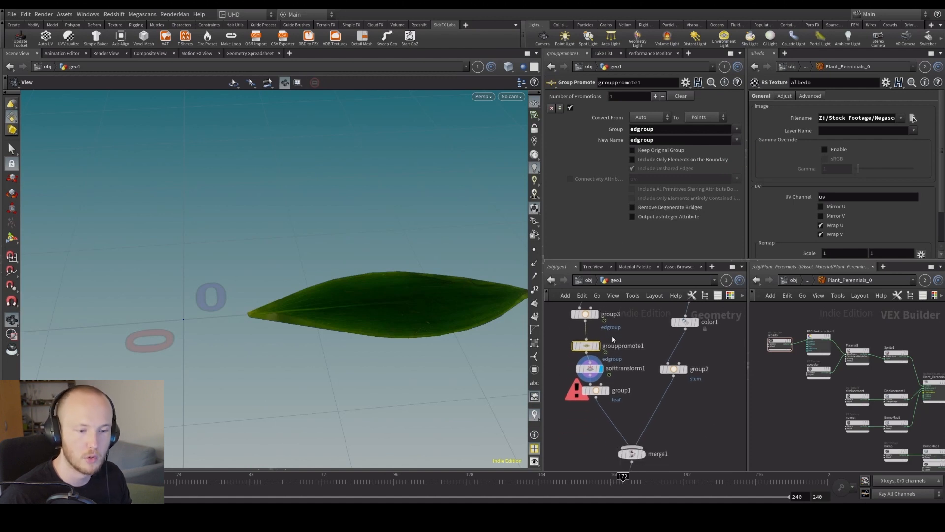
drag(603, 393, 598, 405)
click(590, 369)
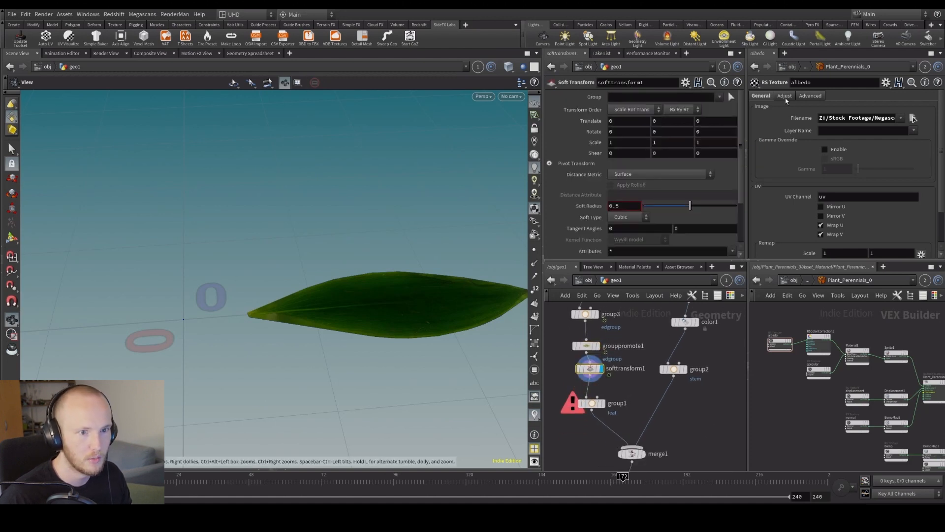
click(728, 95)
click(768, 117)
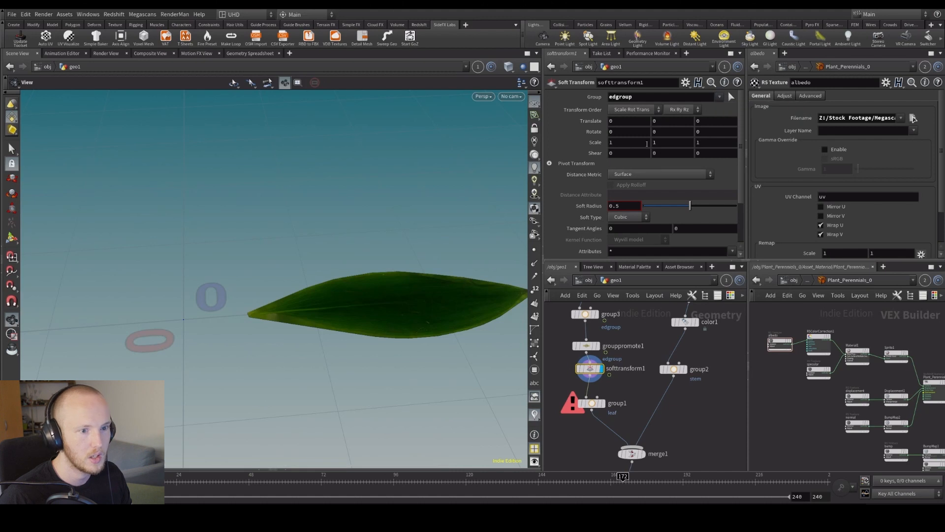
middle_drag(660, 122, 663, 141)
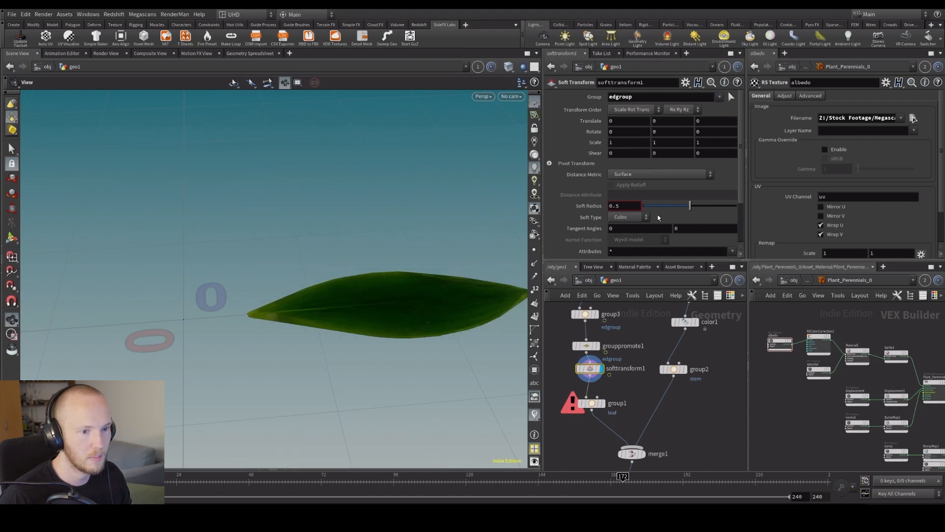
Step: Tune the Soft Transform's soft radius and vertical translation to curve the leaf's edges relative to its midrib
drag(689, 205, 657, 206)
middle_drag(659, 131, 535, 156)
drag(439, 329, 397, 285)
middle_drag(673, 120, 753, 121)
drag(355, 339, 394, 343)
Step: Insert a Transform node between the Soft Transform and the leaf Group node
key(Tab)
text(transform)
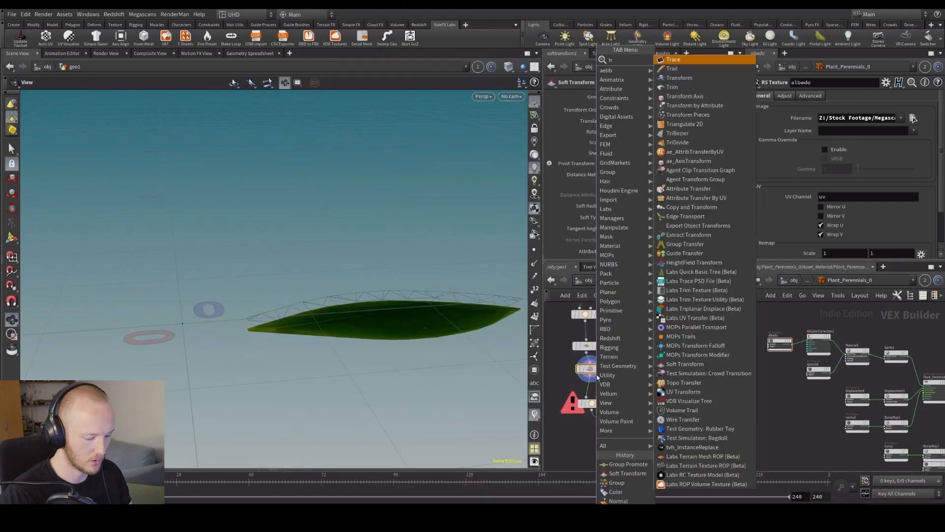
key(Return)
drag(590, 396, 589, 396)
Step: Raise the leaf 0.018 in Y with the new Transform to align it with the stem, and display the final Normal node
middle_drag(669, 137, 614, 193)
drag(206, 303, 191, 285)
middle_drag(673, 134, 647, 172)
key(ctrl+z)
drag(365, 279, 414, 243)
scroll(612, 394, down, 3)
click(627, 445)
middle_drag(470, 294, 386, 293)
drag(408, 306, 340, 261)
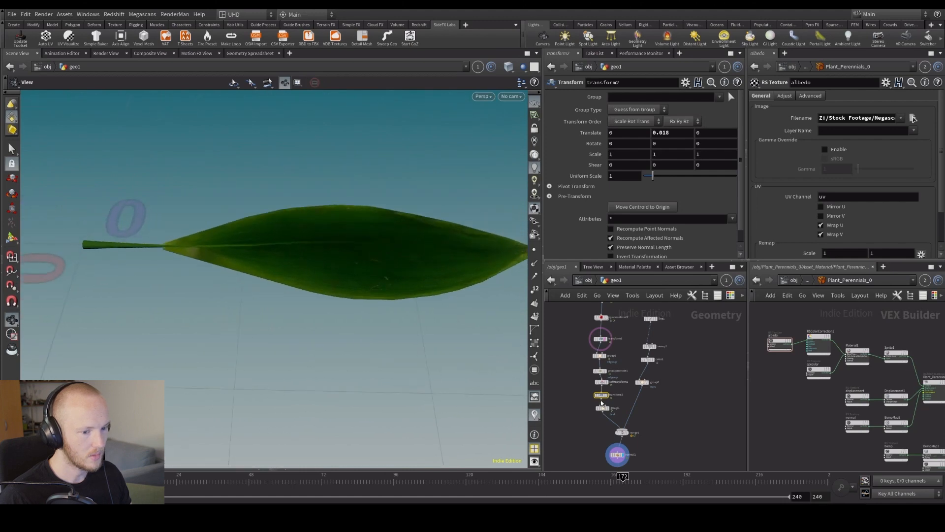
Step: Add a Bend node below the final Normal node, display it, and line up the Normal node above it
middle_drag(652, 458, 618, 390)
scroll(619, 389, up, 3)
key(Tab)
text(bend)
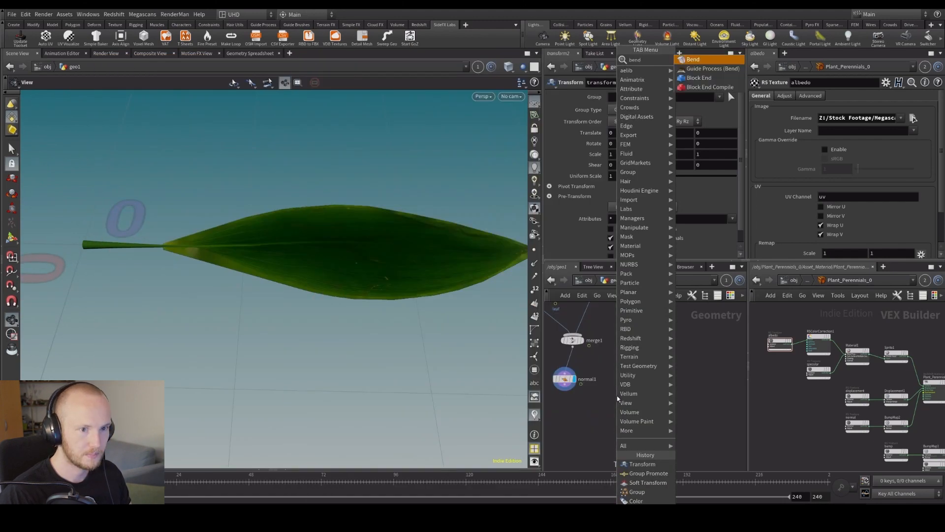
key(Return)
click(574, 425)
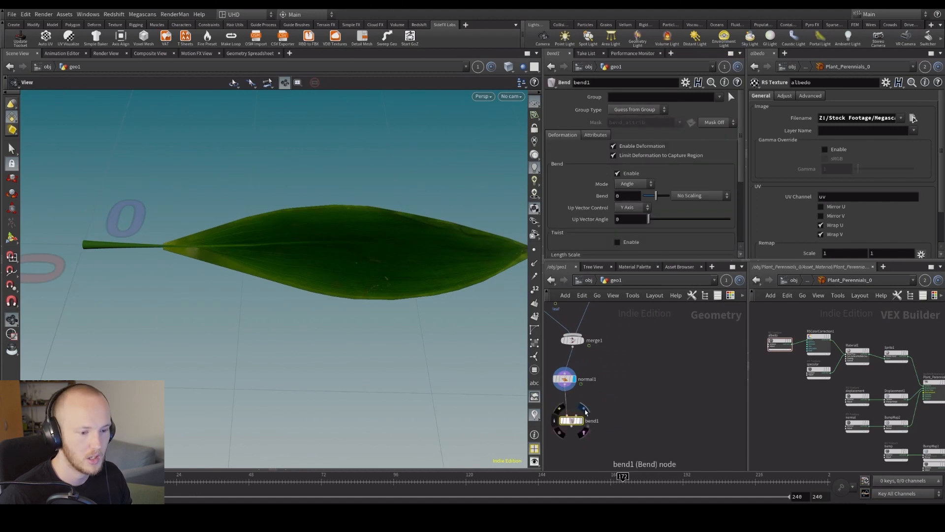
click(584, 407)
drag(564, 379, 579, 368)
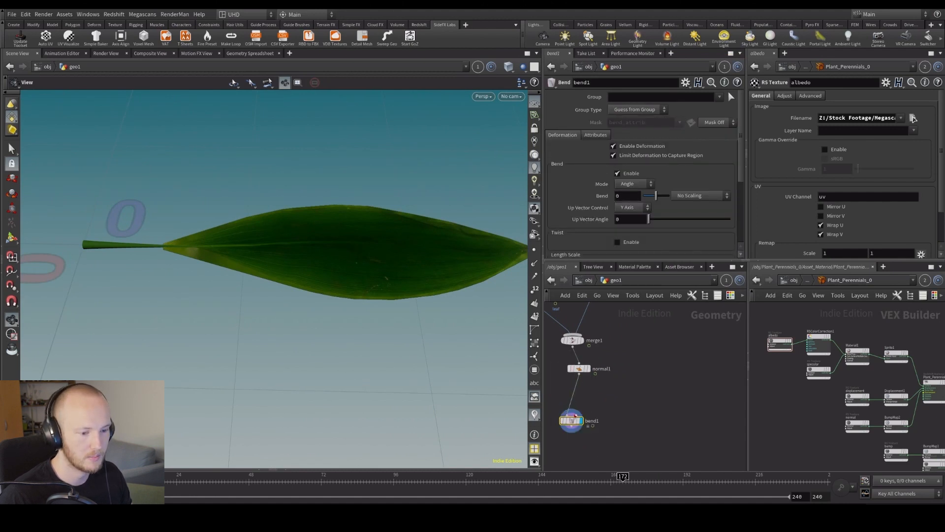
Step: Try bending the leaf with the Bend node's default capture region, and undo the change
scroll(603, 168, down, 1)
scroll(611, 192, down, 3)
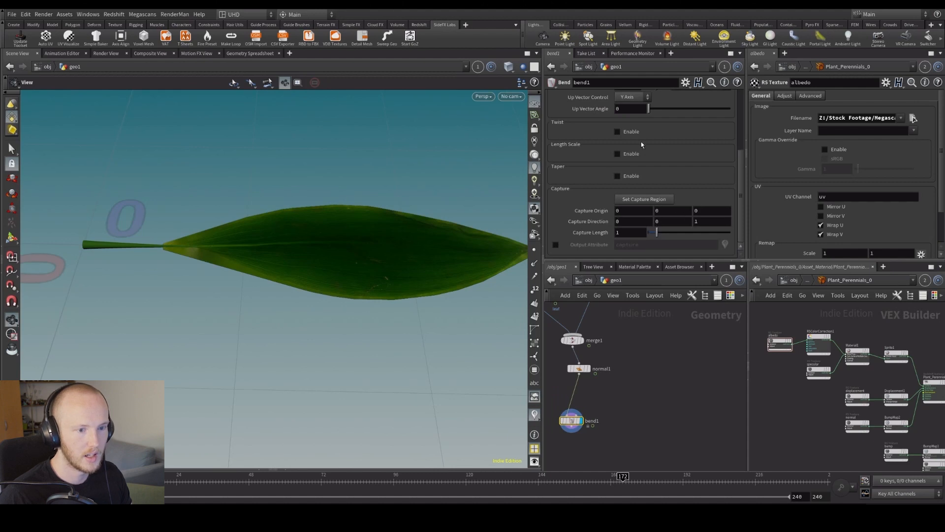
scroll(648, 157, up, 4)
drag(335, 233, 297, 323)
scroll(293, 268, down, 5)
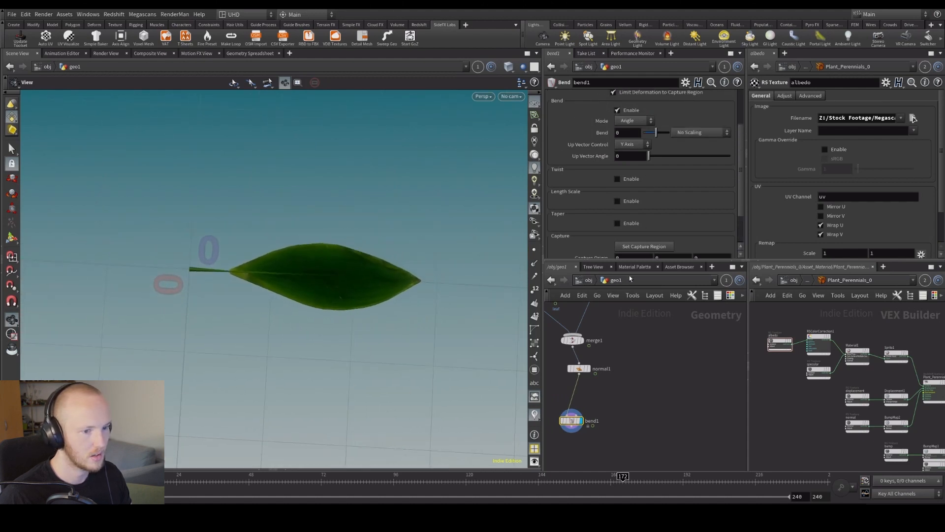
drag(655, 133, 648, 145)
key(ctrl+z)
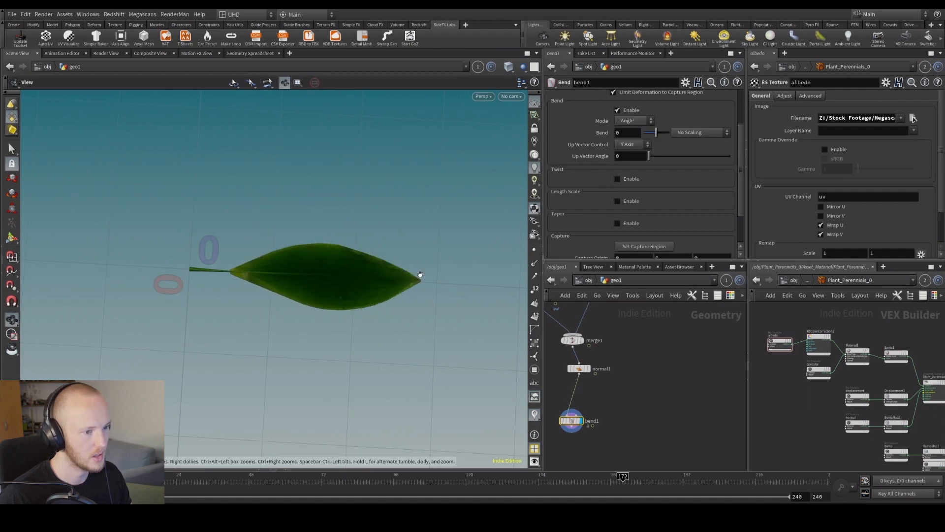
Step: Set the Bend node's capture length to 0.7
drag(397, 294, 346, 302)
scroll(405, 288, down, 6)
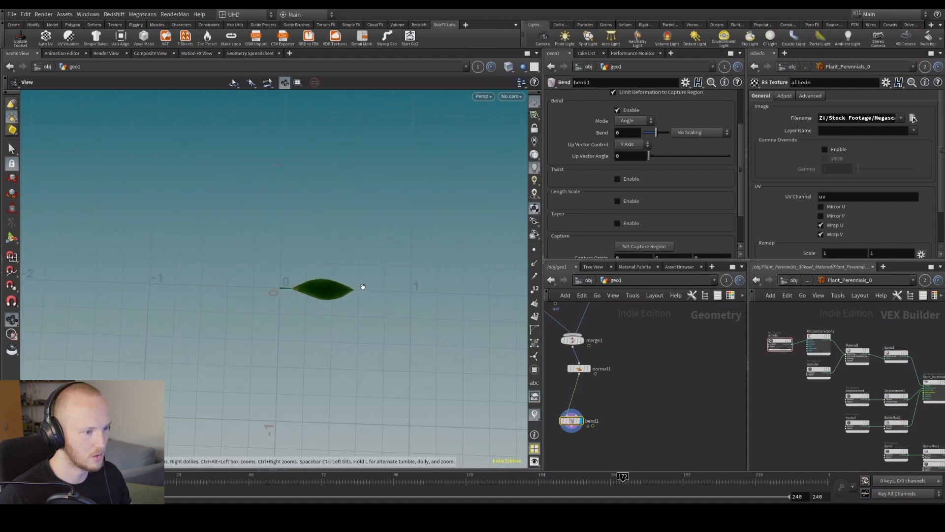
scroll(650, 239, down, 4)
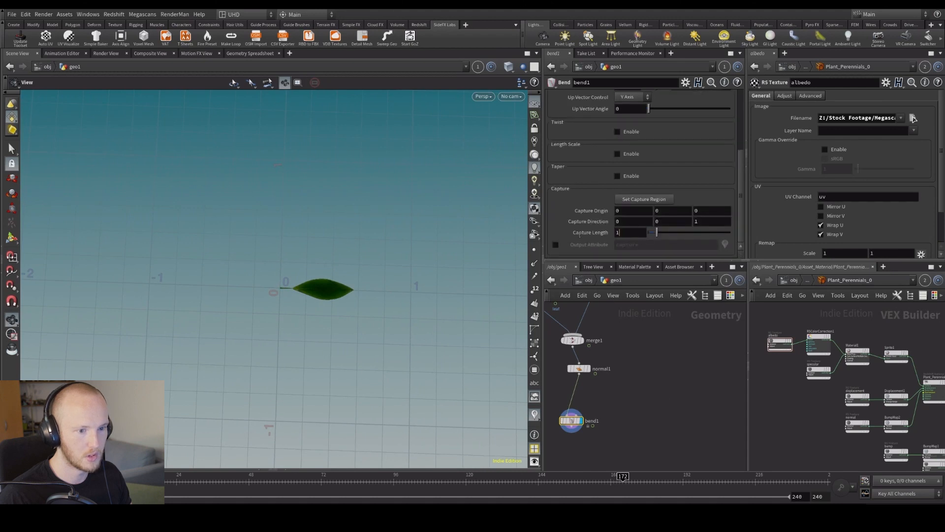
click(620, 232)
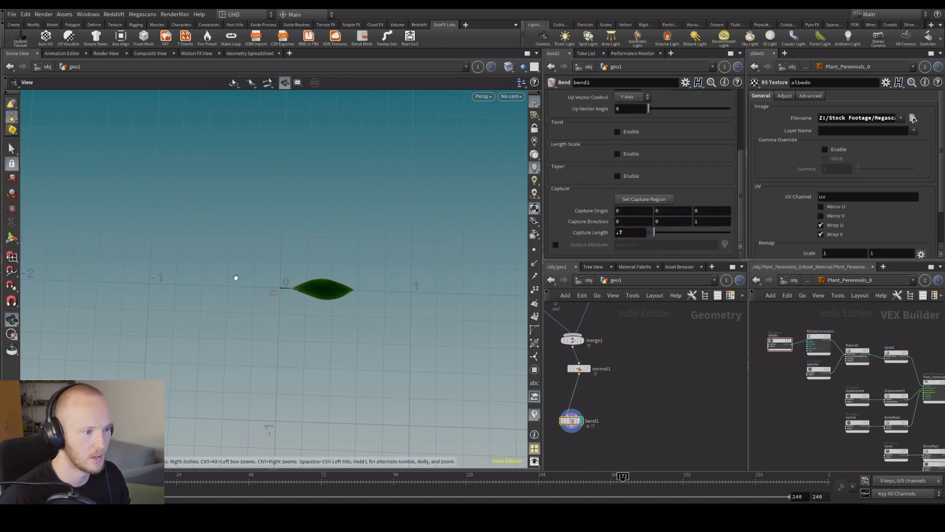
scroll(325, 294, up, 8)
scroll(296, 307, down, 4)
drag(285, 299, 281, 161)
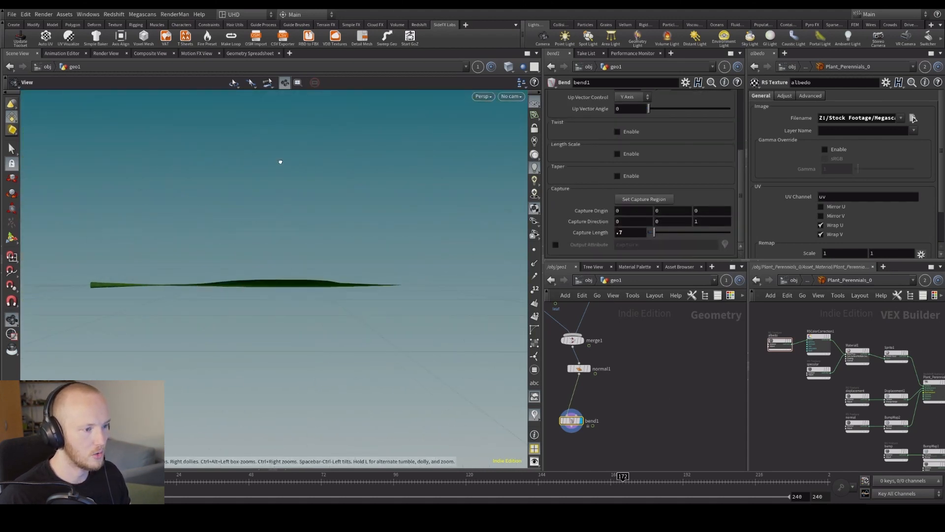
Step: Set the Bend node's bend angle to -13 so the leaf droops along its length
scroll(644, 155, up, 6)
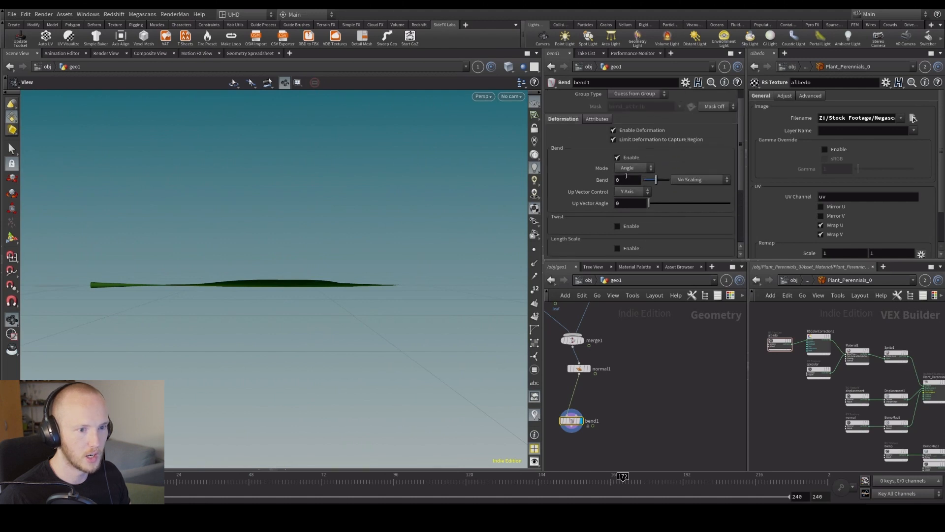
middle_drag(626, 184, 653, 211)
middle_drag(725, 198, 724, 198)
drag(656, 183, 655, 185)
drag(353, 264, 331, 287)
Step: Duplicate the Bend node, insert the copy between the Normal node and the original Bend, and display it
middle_drag(547, 419, 551, 388)
mouse_move(577, 388)
mouse_down()
mouse_move(586, 354)
mouse_move(584, 390)
mouse_move(580, 384)
mouse_move(589, 388)
mouse_up()
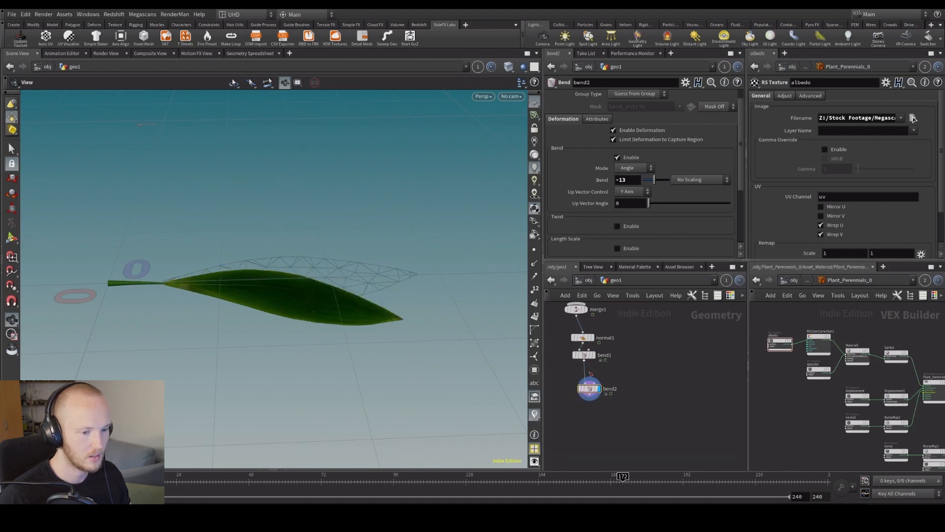
key(Delete)
key(ctrl+z)
drag(401, 255, 449, 280)
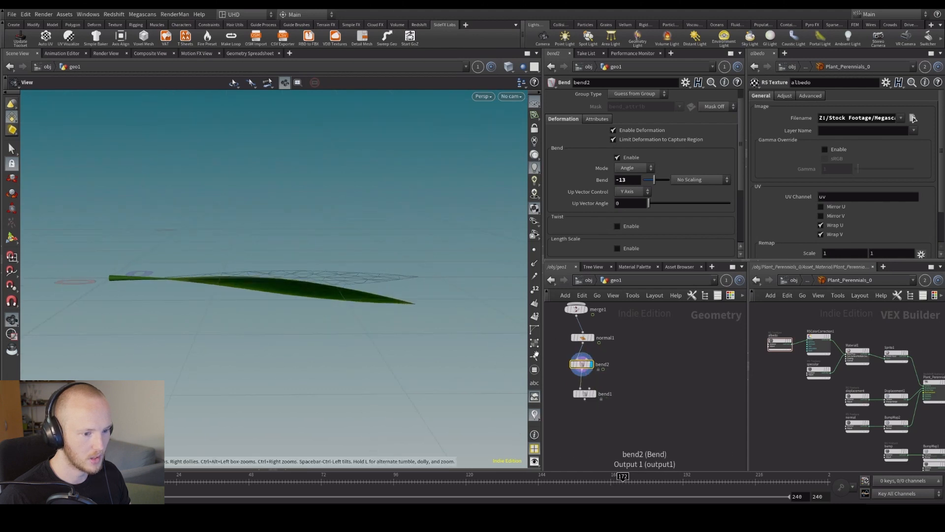
Step: Shift the copied Bend's capture origin along Z towards the leaf tip and set its bend angle to 90
scroll(640, 212, down, 3)
middle_click(635, 214)
middle_drag(648, 214, 709, 211)
scroll(695, 143, up, 2)
drag(654, 133, 632, 135)
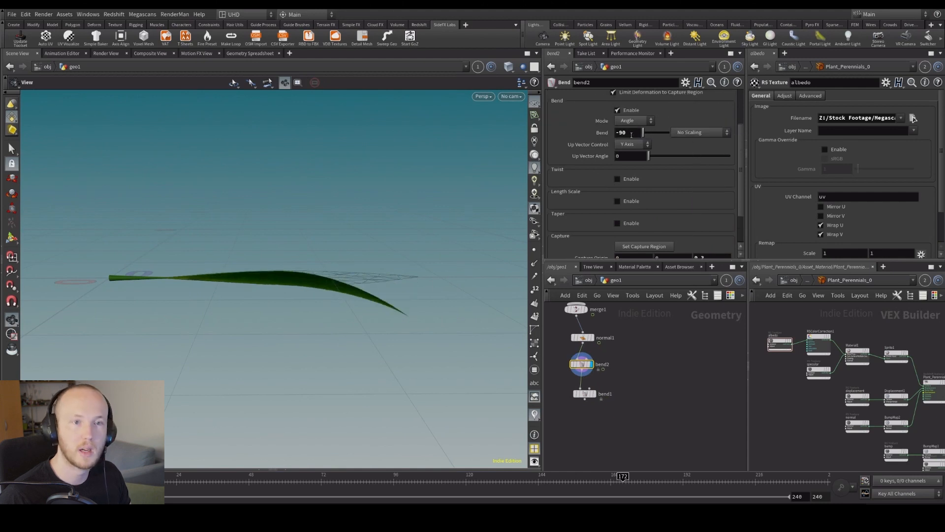
middle_drag(626, 134, 620, 142)
click(638, 133)
text(90)
key(Return)
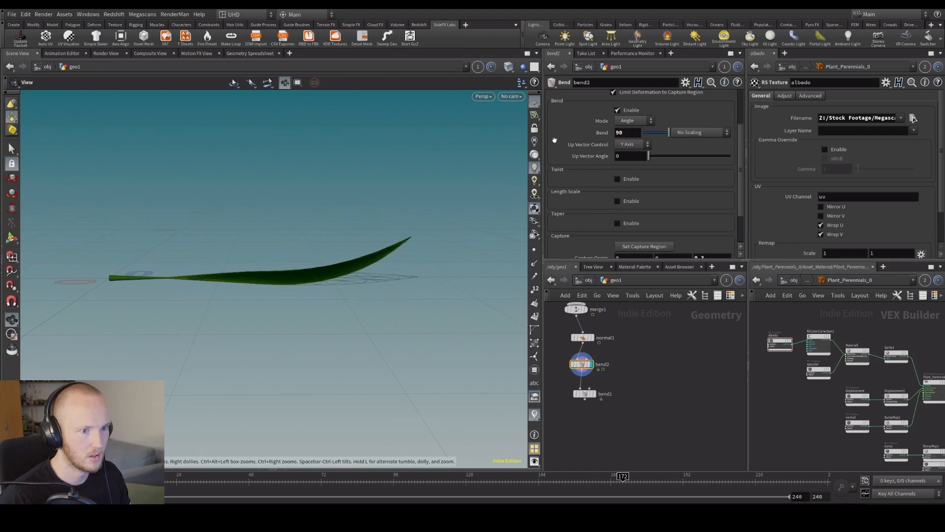
Step: Readjust the copied Bend's capture origin along Z and display the original Bend node below it
scroll(684, 210, down, 3)
middle_drag(714, 213, 767, 237)
scroll(709, 197, up, 5)
middle_drag(635, 143, 635, 126)
drag(236, 275, 266, 274)
click(594, 393)
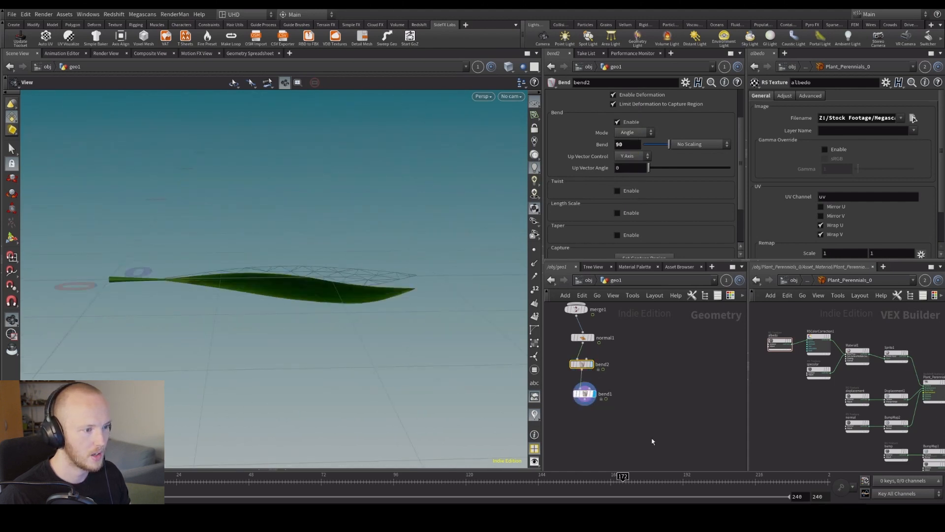
Step: Try other bend angles, such as 37, on the original Bend node and undo them
click(584, 394)
drag(256, 272, 260, 245)
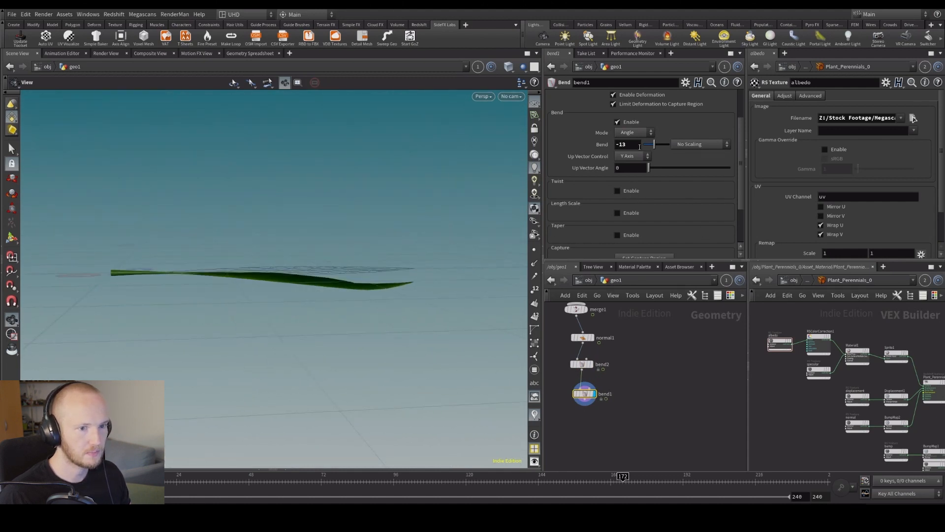
middle_drag(635, 145, 841, 133)
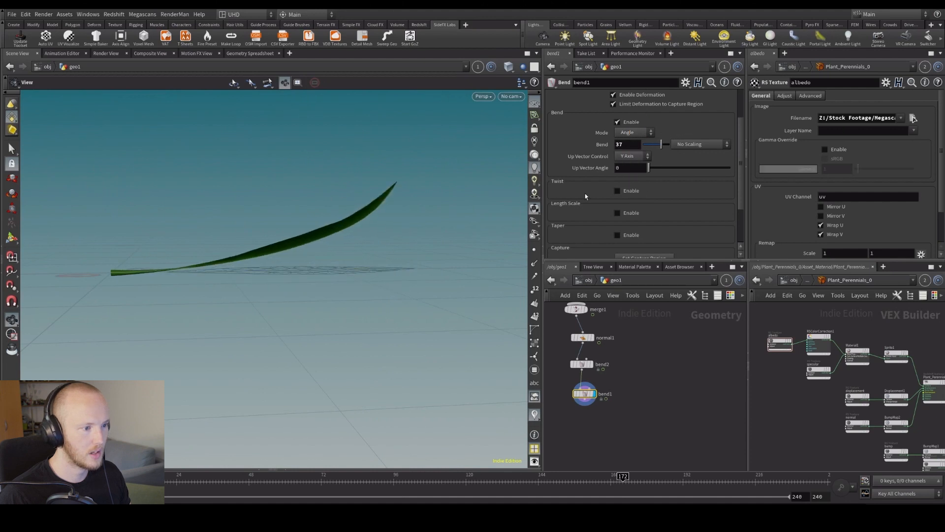
key(ctrl+z)
middle_drag(628, 150, 281, 249)
key(ctrl+z)
Step: Rename the original Bend node to "roll"
drag(283, 256, 395, 331)
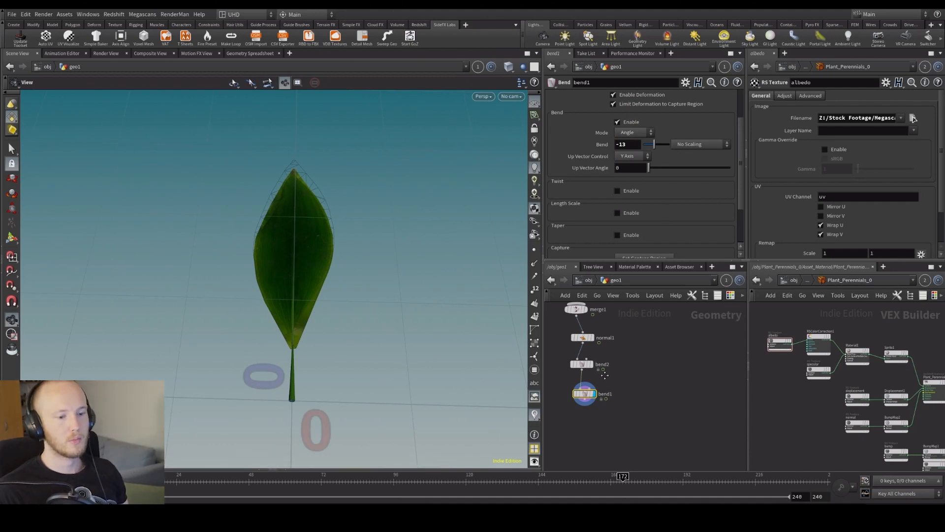
scroll(604, 374, up, 3)
drag(491, 297, 453, 285)
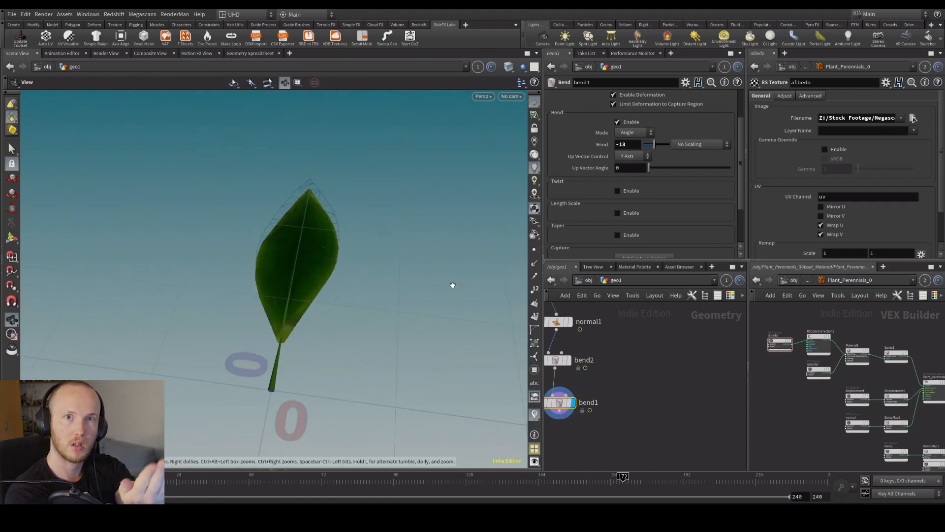
double_click(585, 401)
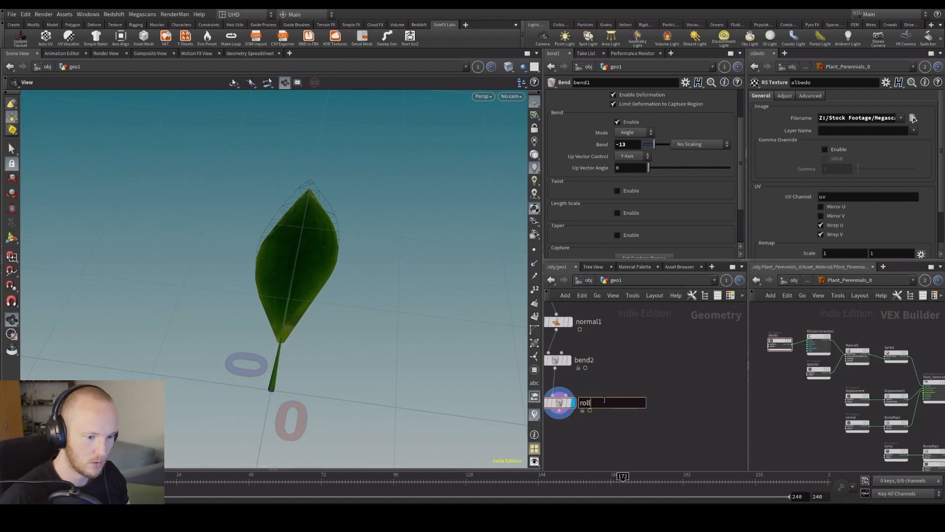
text(roll)
key(Return)
Step: Add another Bend node below "roll" and display it
key(Tab)
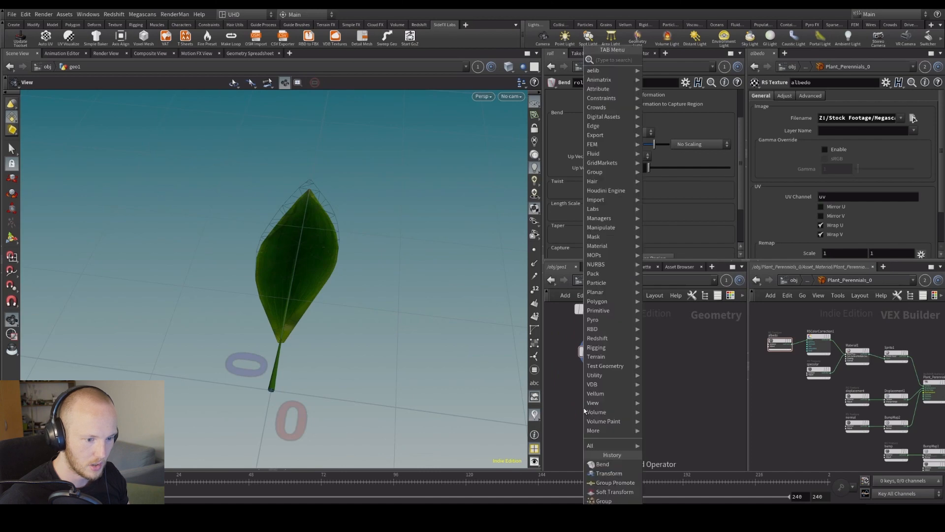
text(bend)
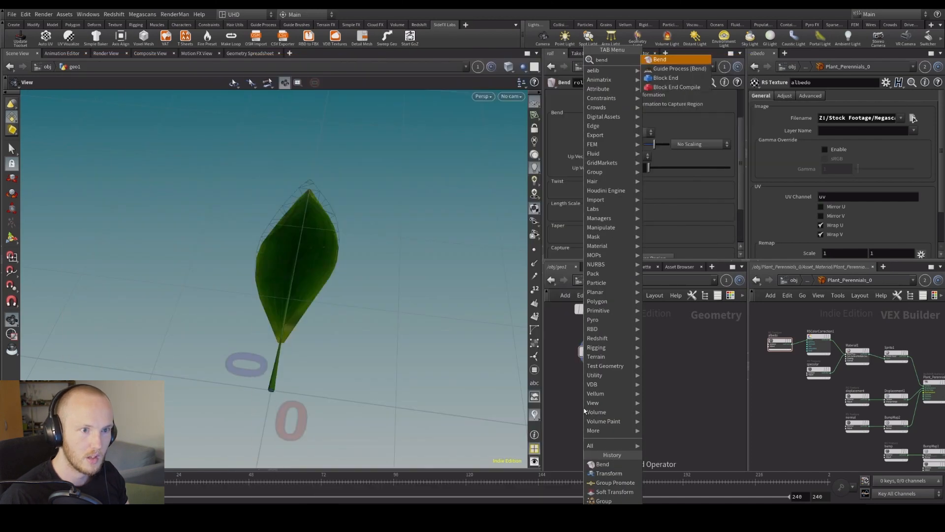
key(Return)
click(594, 386)
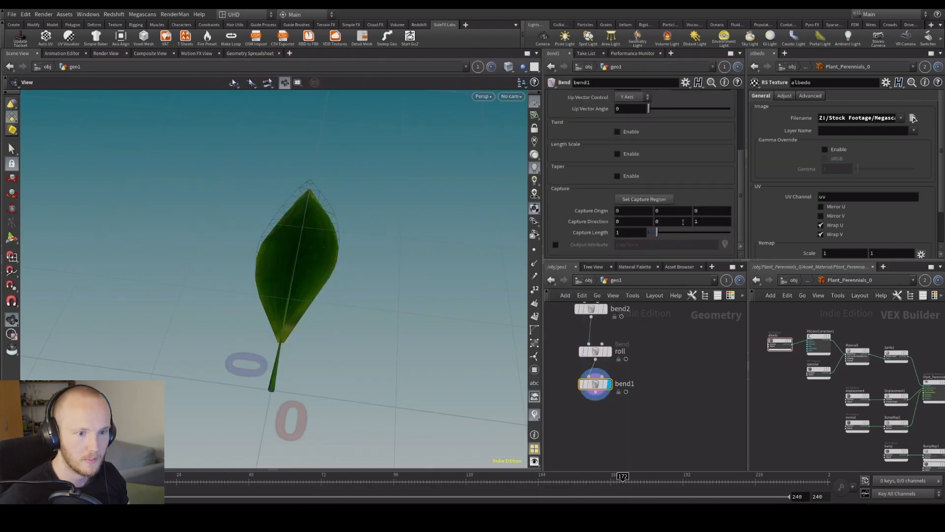
Step: Set the new Bend's capture direction to 1, 0, 0 and its capture length to 0.41
drag(367, 245, 233, 366)
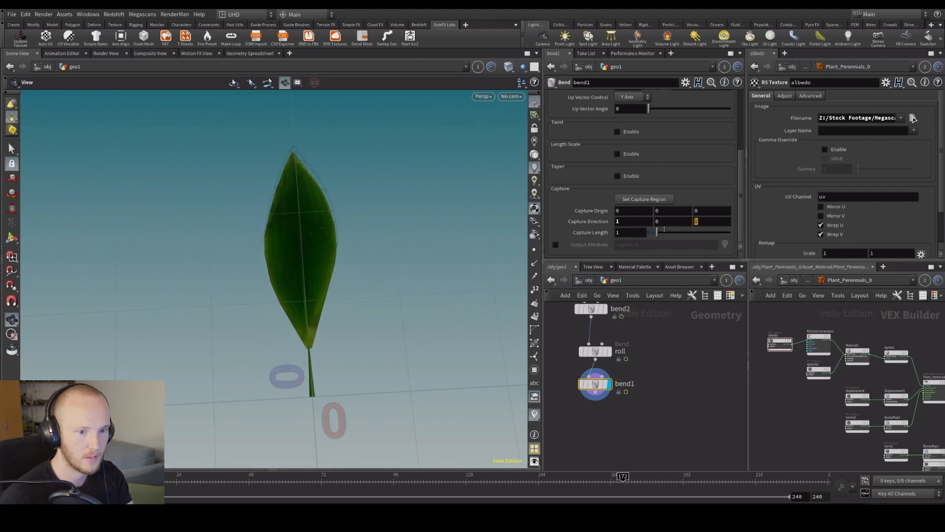
text(1)
key(Return)
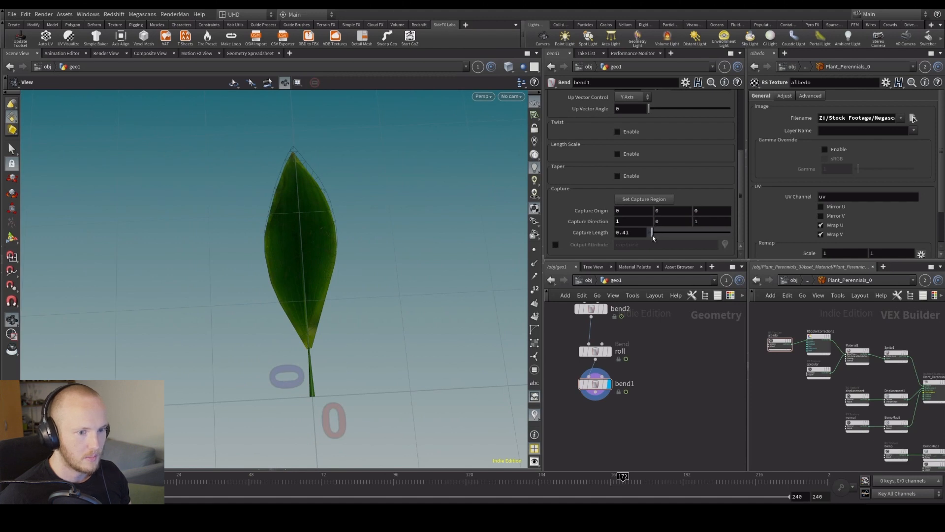
scroll(641, 160, up, 8)
drag(654, 180, 648, 180)
scroll(640, 211, down, 5)
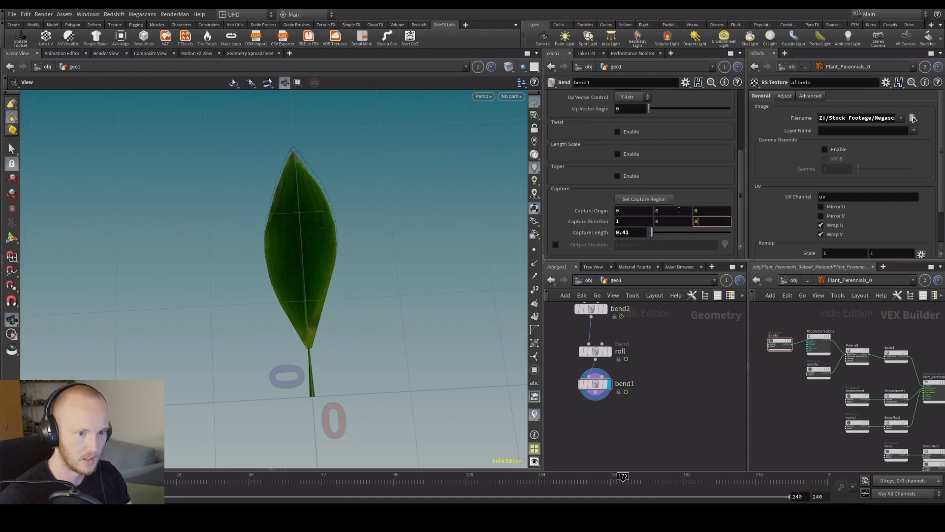
Step: Adjust the new Bend's angle in both directions to curl the leaf across its width
scroll(689, 193, up, 4)
mouse_move(659, 179)
mouse_down()
mouse_move(674, 178)
mouse_move(644, 181)
mouse_up()
middle_drag(634, 178, 705, 170)
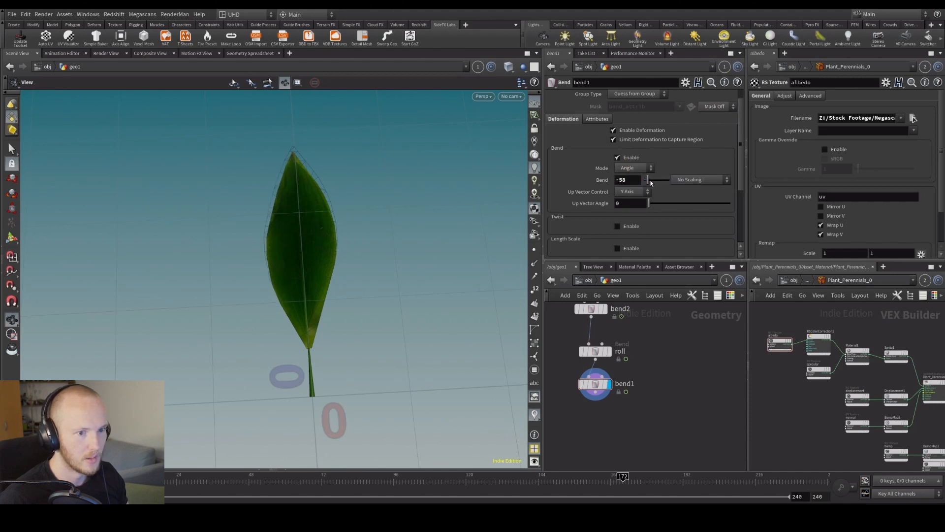
drag(654, 181, 669, 181)
middle_drag(620, 181, 622, 162)
drag(381, 166, 432, 162)
Step: Reduce the new Bend's capture length to 0.14
scroll(606, 209, down, 5)
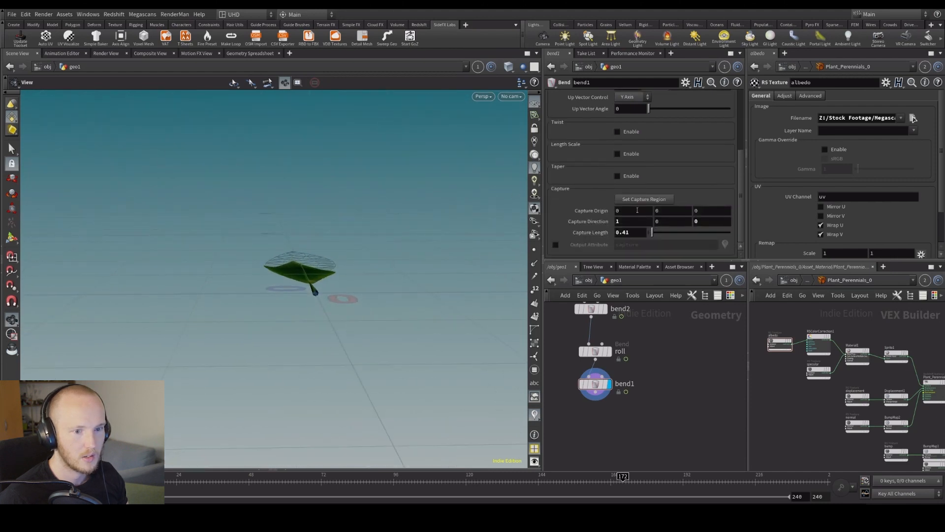
drag(650, 233, 653, 235)
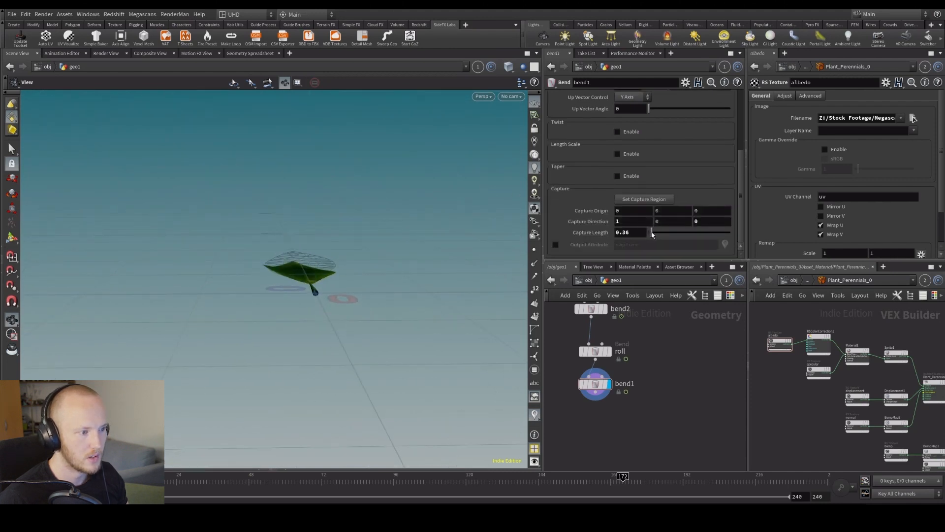
middle_drag(639, 232, 577, 245)
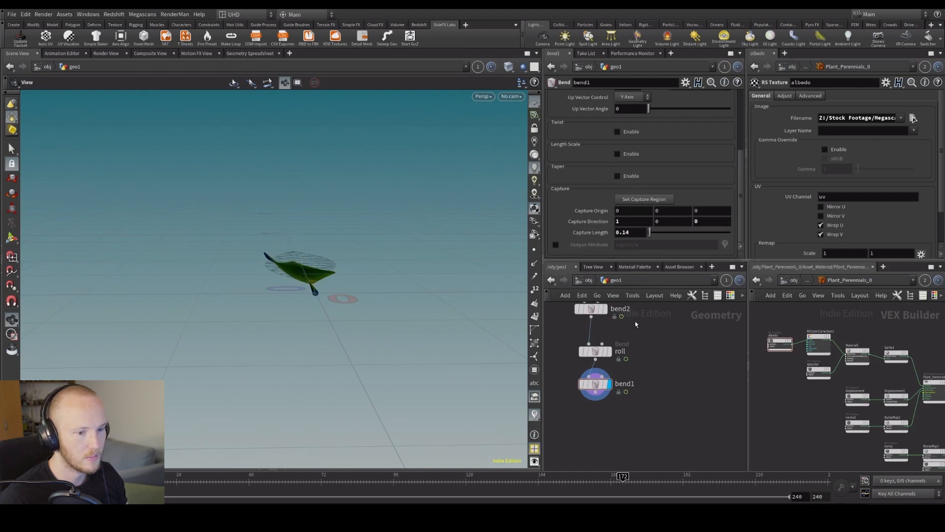
Step: Set the leaf Remesh node's target size to 0.03 for a denser mesh
middle_drag(634, 347, 637, 414)
middle_drag(637, 309, 642, 414)
scroll(643, 356, down, 4)
middle_drag(597, 317, 603, 396)
click(606, 347)
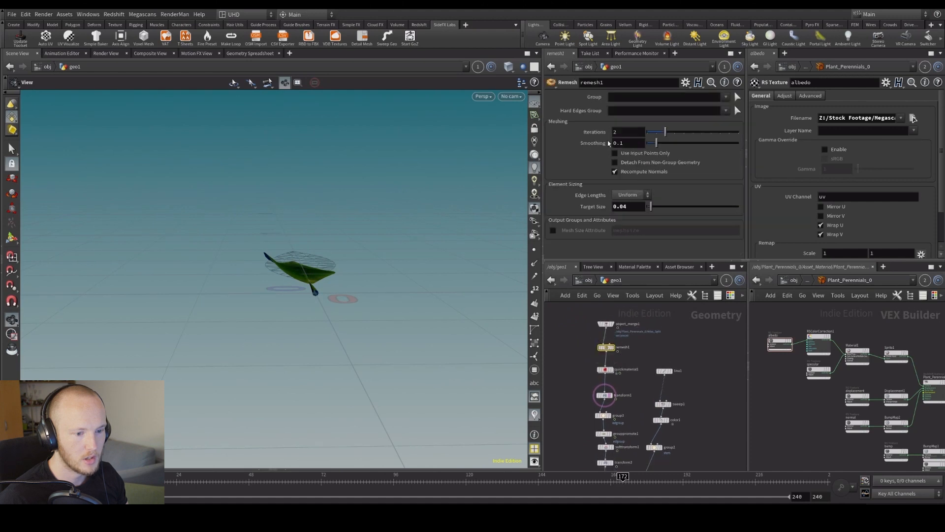
text(3)
key(Return)
drag(302, 226, 304, 315)
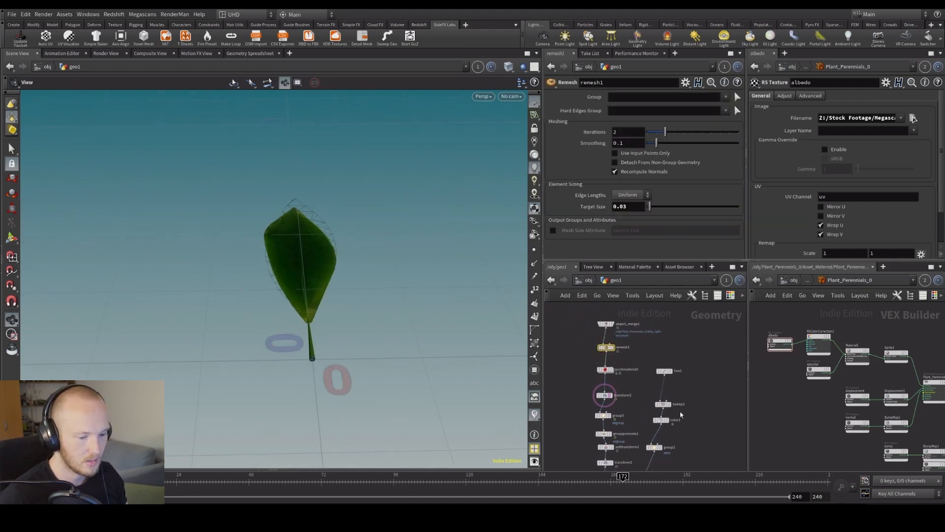
Step: Set the last Bend node's angle to 152
middle_drag(679, 461, 668, 360)
scroll(667, 362, down, 2)
middle_drag(639, 463, 642, 390)
click(639, 377)
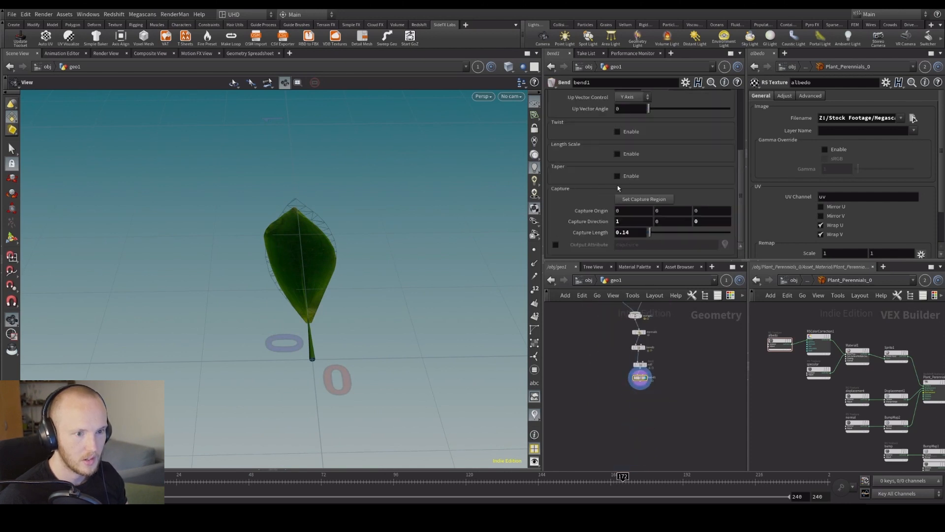
scroll(635, 187, up, 3)
middle_drag(641, 195, 675, 162)
Step: Rename the last Bend node in the chain as curl_left
drag(313, 200, 340, 241)
scroll(642, 388, up, 2)
scroll(658, 380, up, 2)
double_click(662, 372)
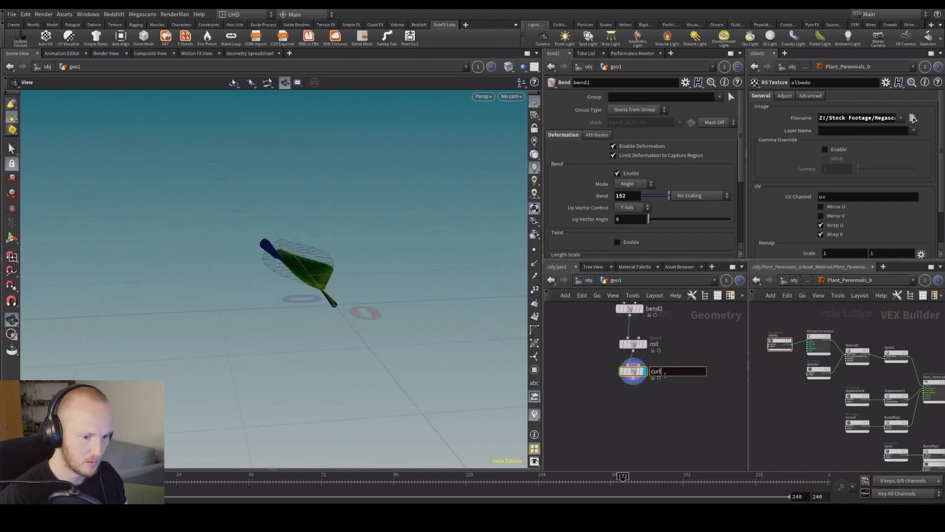
text(curl)
key(Return)
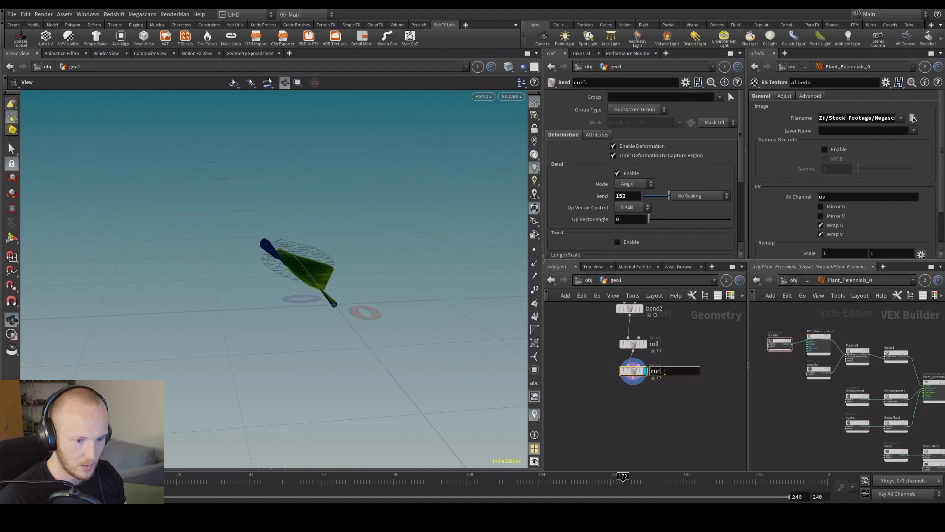
text(left)
key(Return)
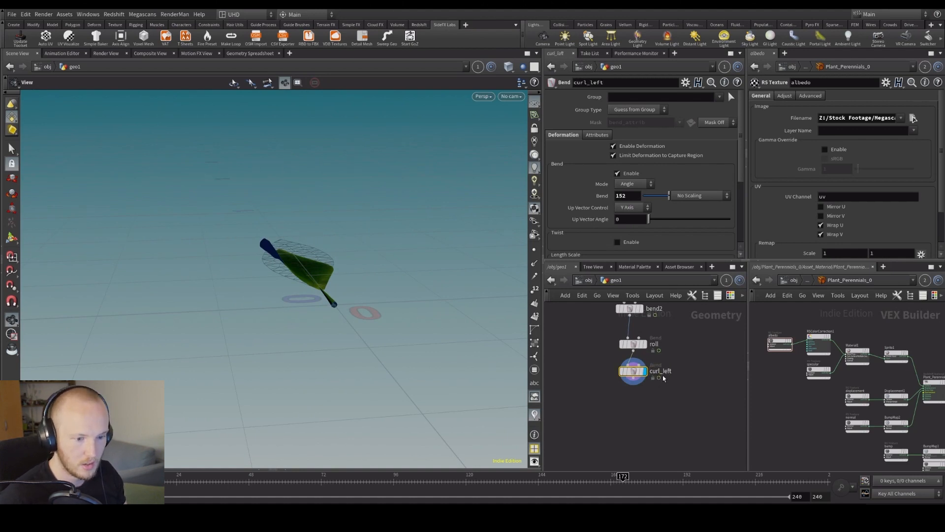
Step: Duplicate the curl_left Bend below itself in the chain and rename the copy as curl_right
click(633, 378)
key(Escape)
alt+drag(634, 369, 637, 399)
scroll(651, 207, down, 5)
scroll(652, 207, up, 5)
double_click(673, 399)
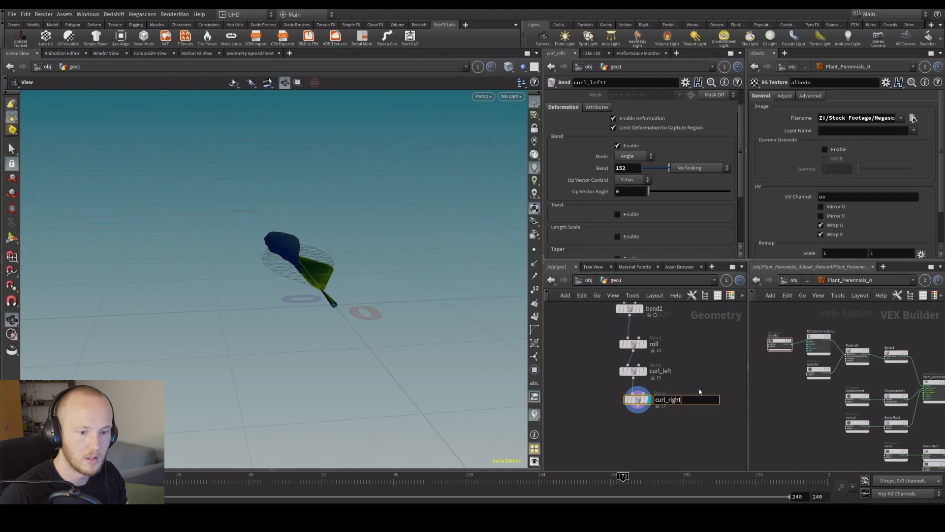
text(right)
key(Return)
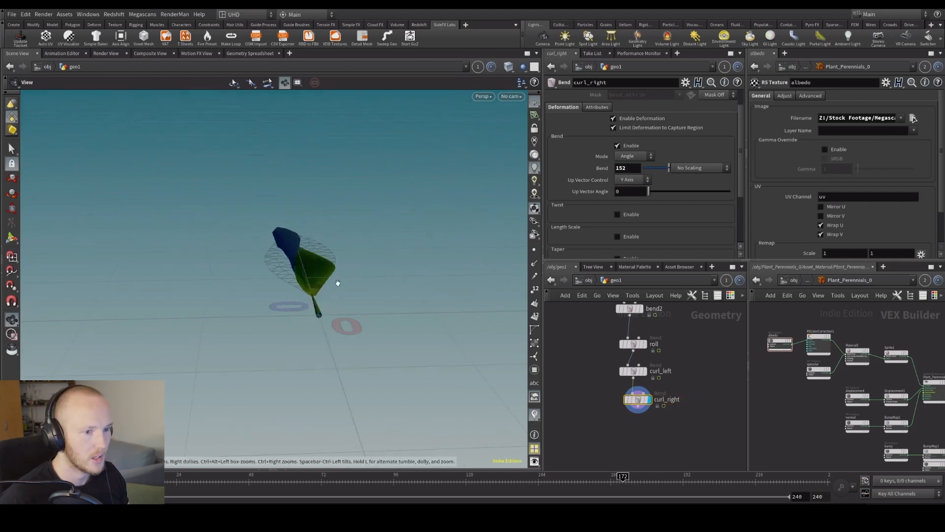
Step: Set the X capture direction of curl_right to -1 and display that node's result
scroll(669, 201, down, 5)
click(668, 200)
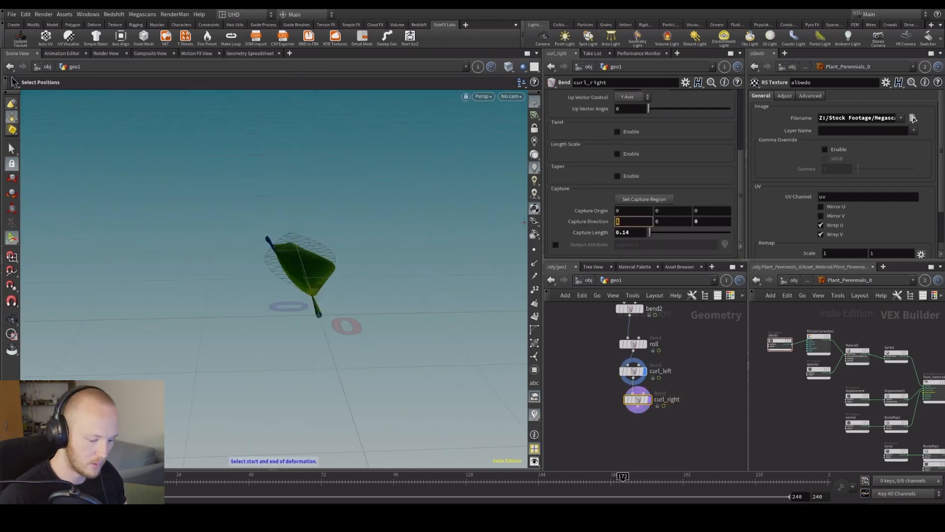
text(-1)
key(Return)
click(648, 399)
alt+drag(308, 229, 361, 265)
key(Return)
Step: Try bend angles of 280 and 500 on curl_right, and settle on 400
scroll(550, 203, up, 5)
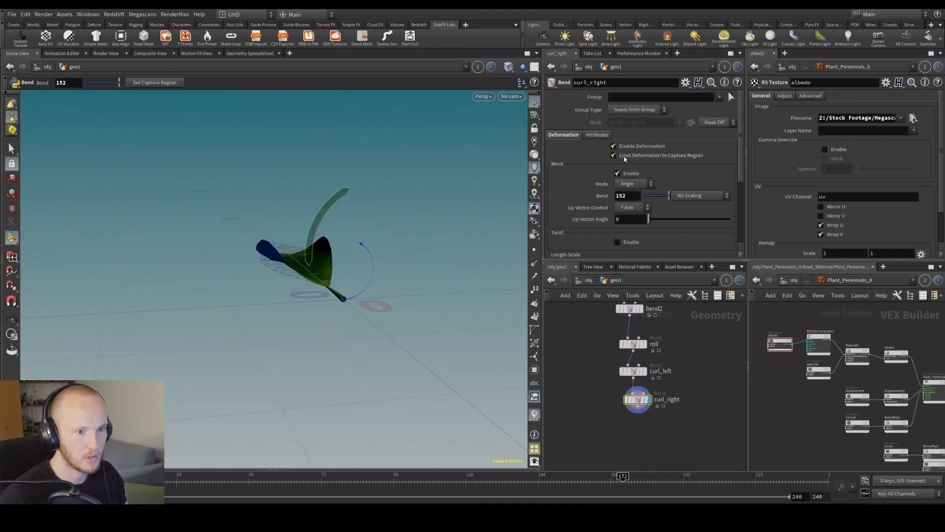
text(280)
key(Return)
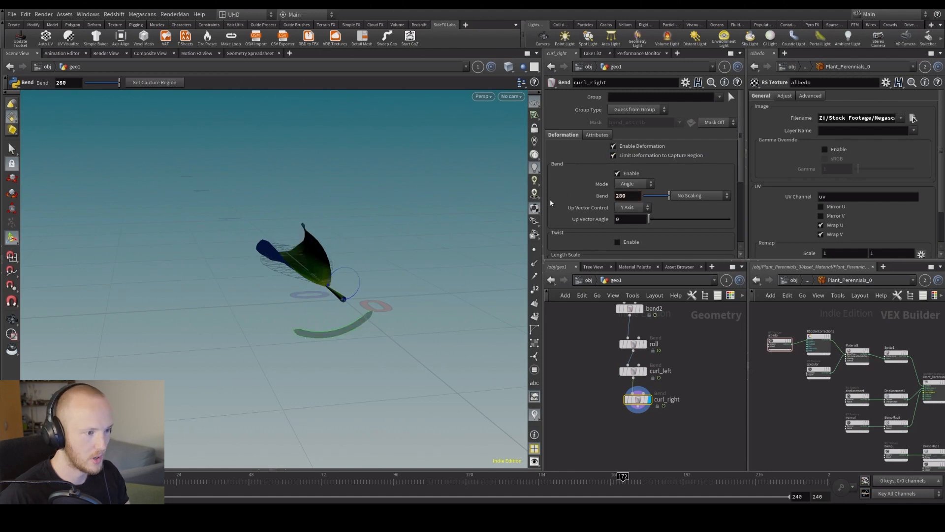
drag(632, 196, 576, 195)
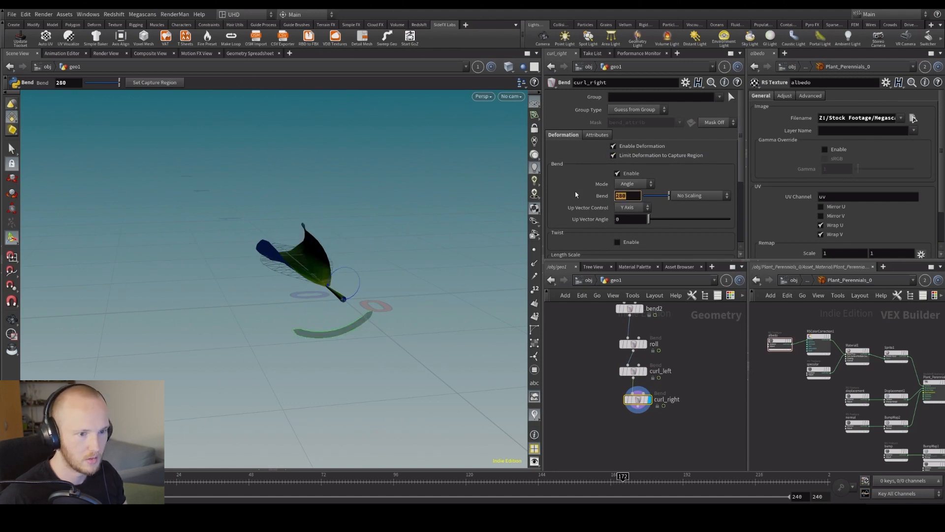
text(500)
key(Return)
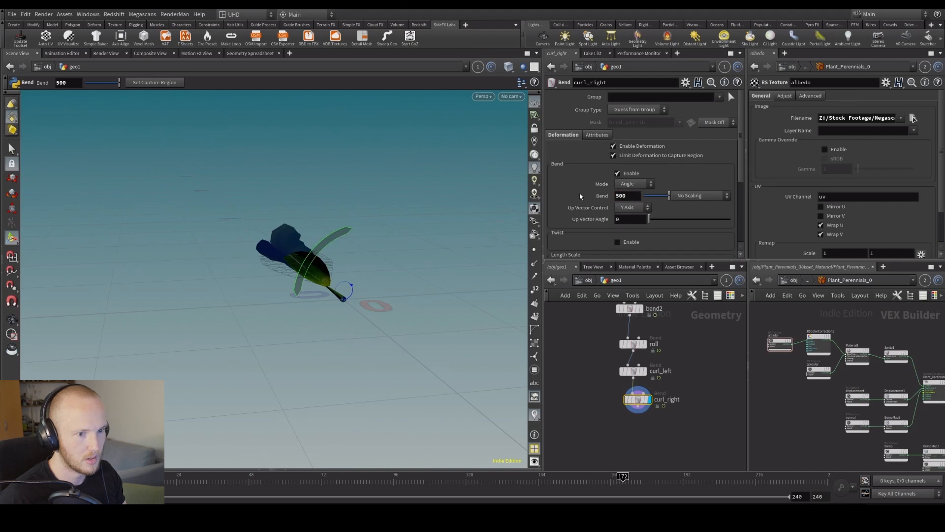
drag(633, 196, 552, 209)
text(400)
key(Return)
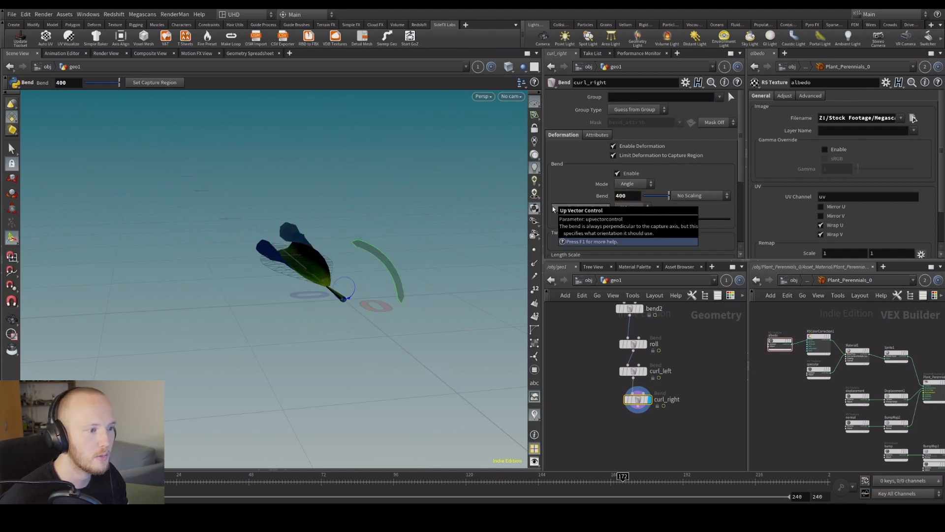
Step: Set the bend angle of curl_left to 400 to match the other side of the leaf
click(637, 370)
drag(633, 196, 547, 202)
text(400)
key(Return)
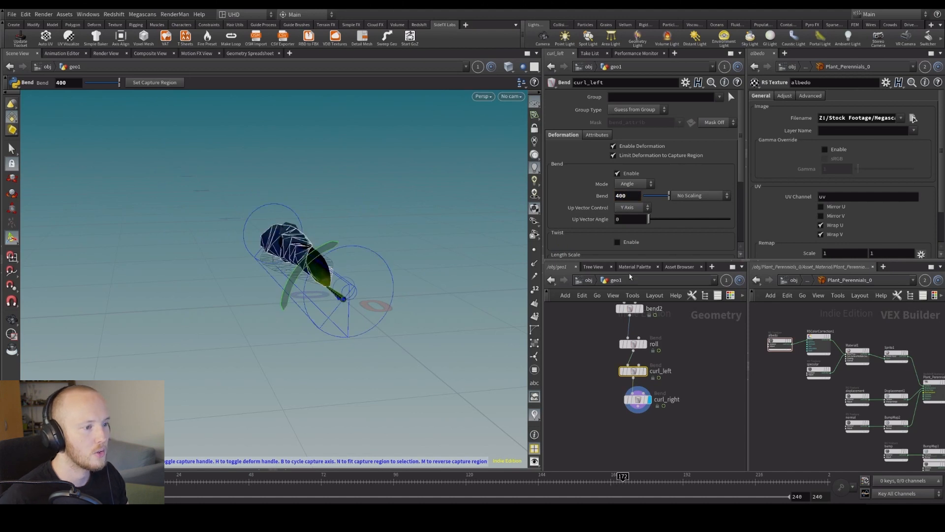
key(Escape)
drag(411, 289, 391, 319)
key(Return)
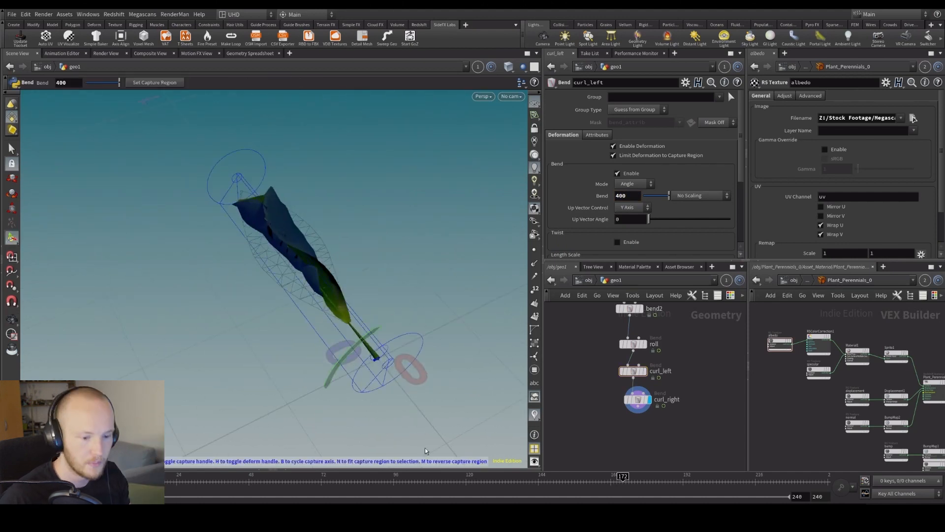
Step: Take the roll Bend out of its place above curl_left and reconnect it after curl_right
middle_drag(702, 433, 668, 387)
drag(183, 481, 237, 479)
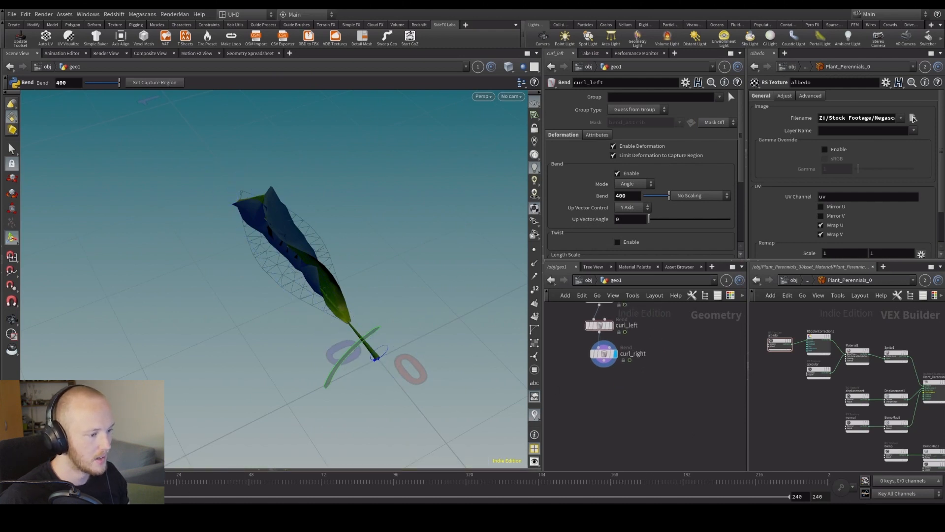
middle_drag(577, 408, 581, 447)
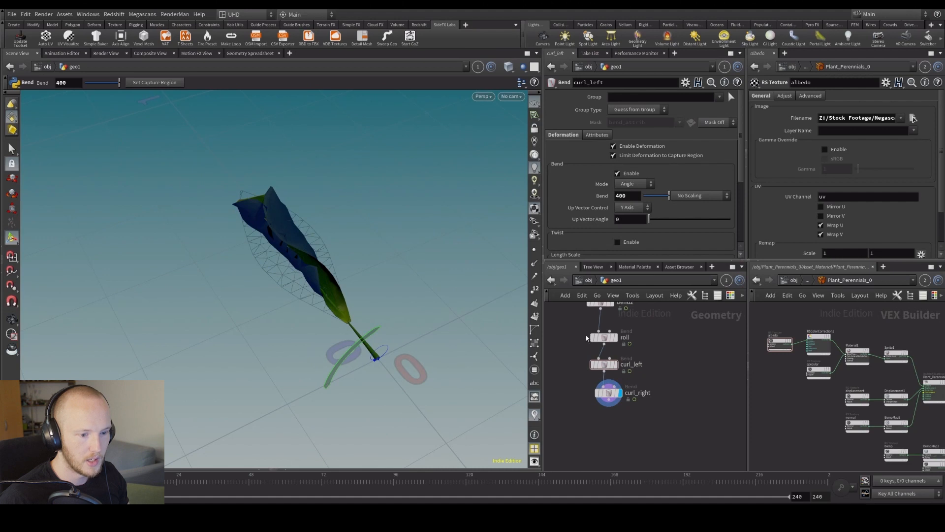
click(603, 338)
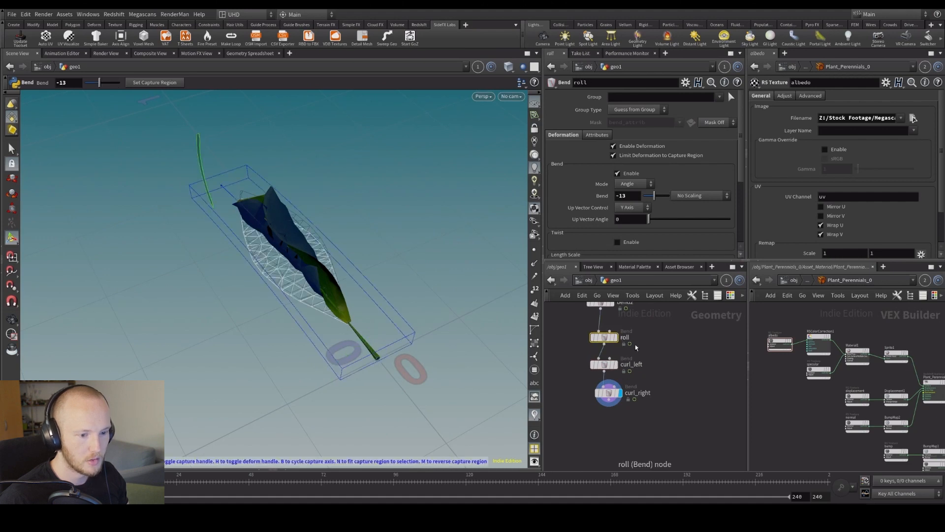
key(ctrl+x)
key(ctrl+v)
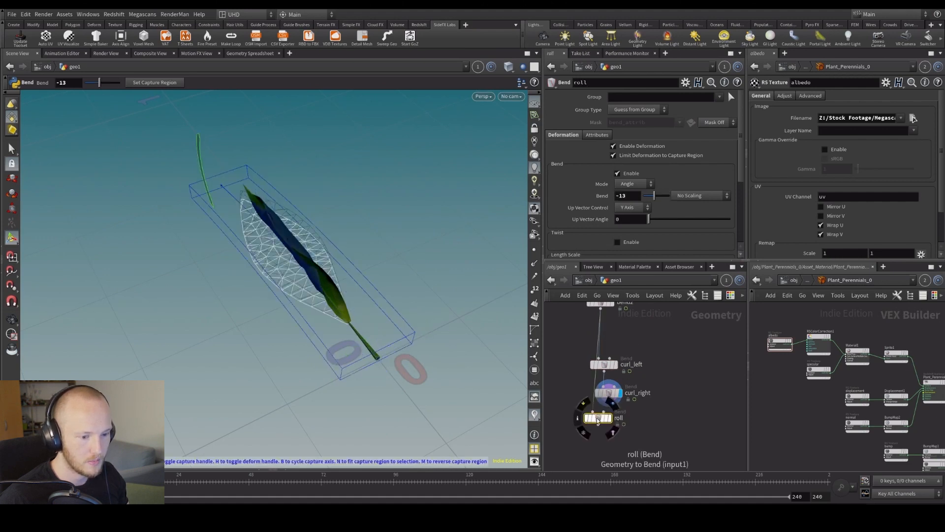
click(604, 423)
Step: Display the roll Bend's result and raise its bend angle to 867 to roll up the leaf
click(622, 429)
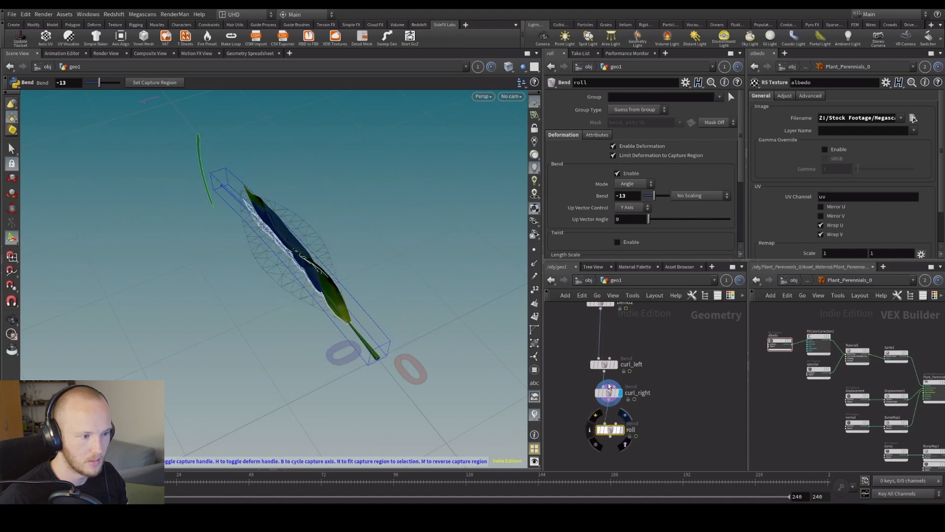
alt+drag(405, 283, 261, 249)
key(Return)
middle_drag(629, 195, 744, 151)
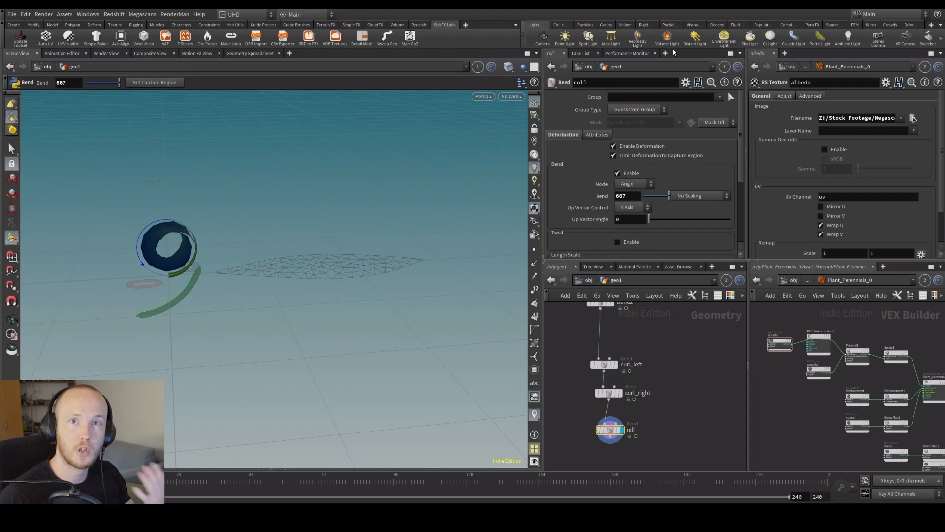
key(Return)
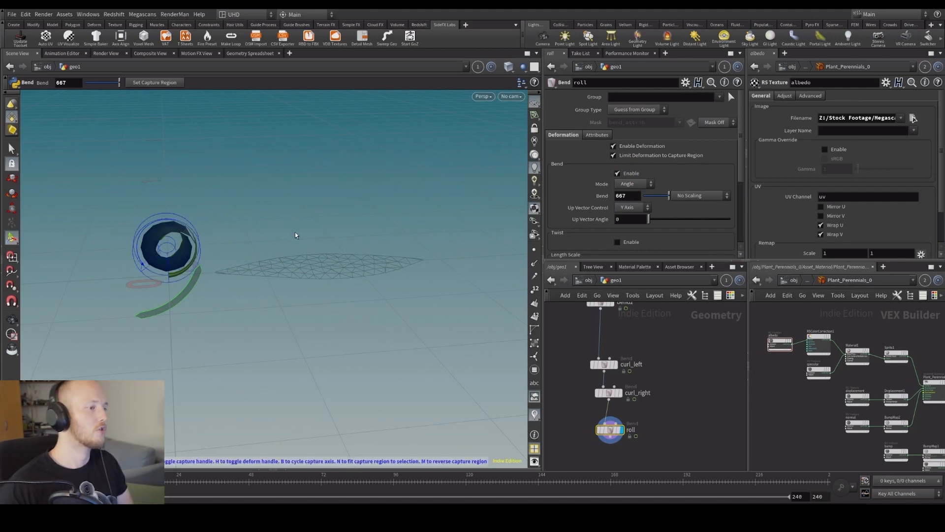
alt+drag(247, 285, 374, 207)
middle_drag(628, 197, 717, 166)
alt+drag(395, 241, 389, 259)
key(Return)
Step: Select the curl_left Bend and display its result in the viewport
middle_drag(601, 370, 591, 313)
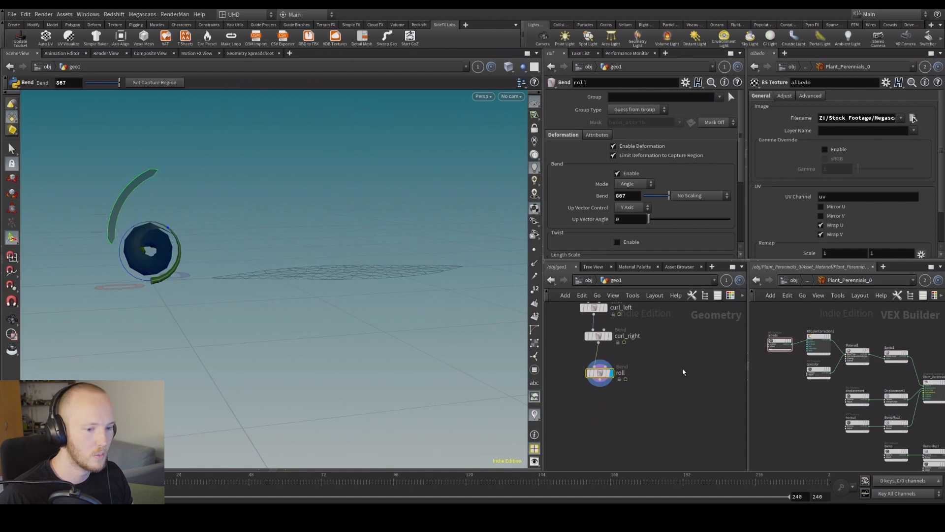
middle_drag(686, 370, 688, 387)
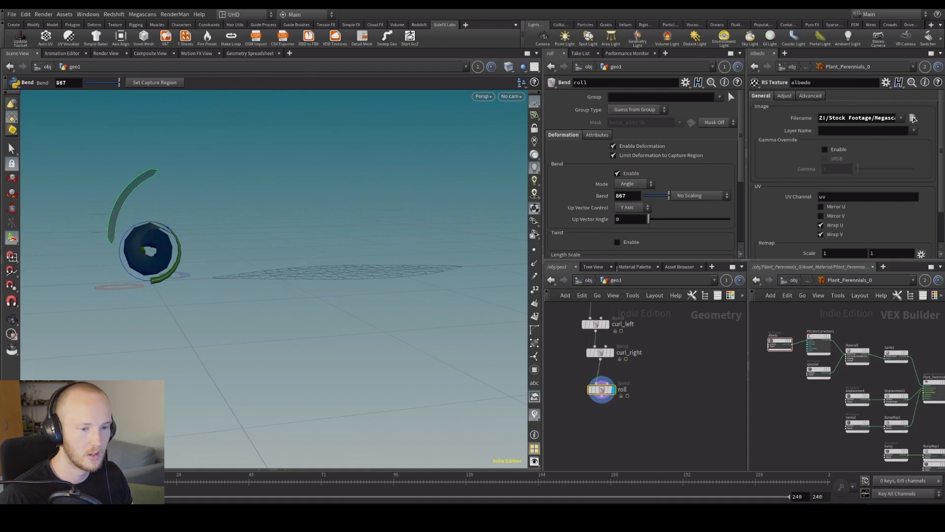
middle_drag(609, 332, 605, 406)
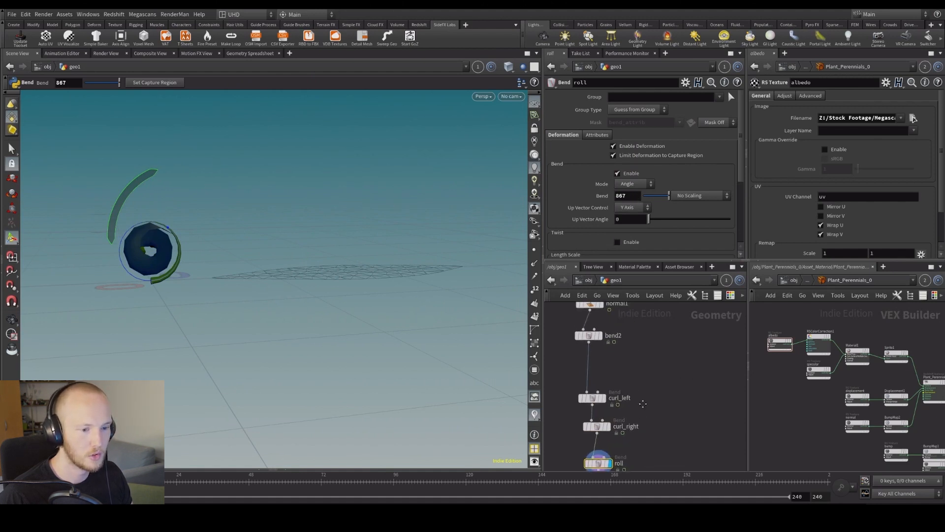
click(603, 398)
click(594, 396)
alt+drag(329, 310, 418, 331)
key(Return)
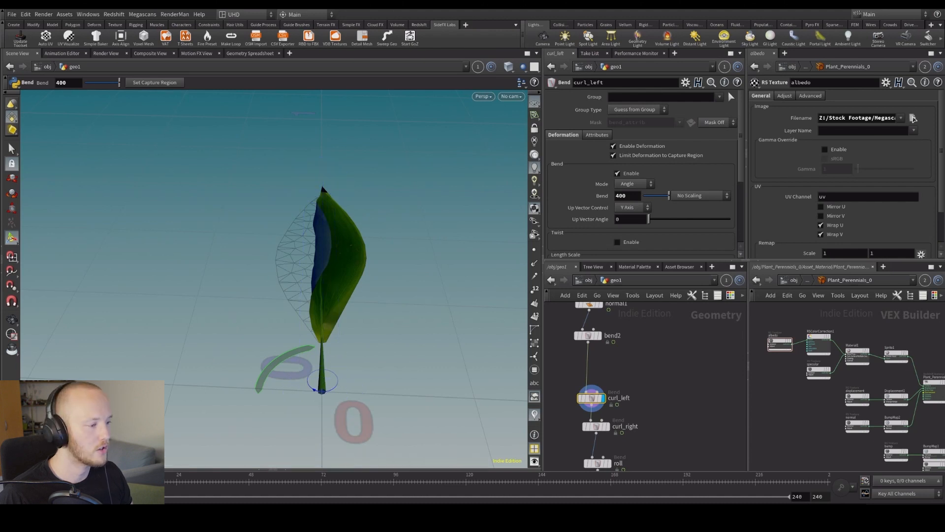
Step: Open the global animation options to examine the frame rate and frame range, and close them again
click(32, 496)
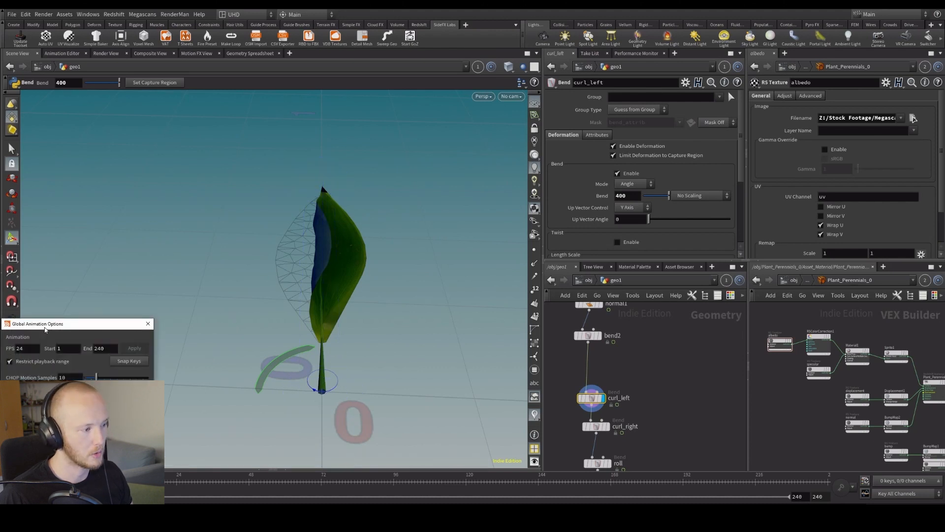
drag(44, 329, 132, 297)
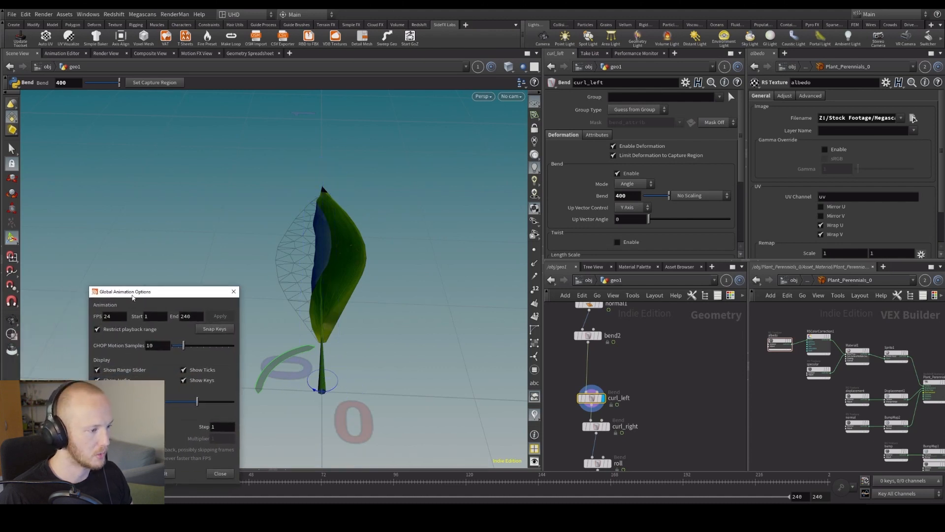
click(234, 296)
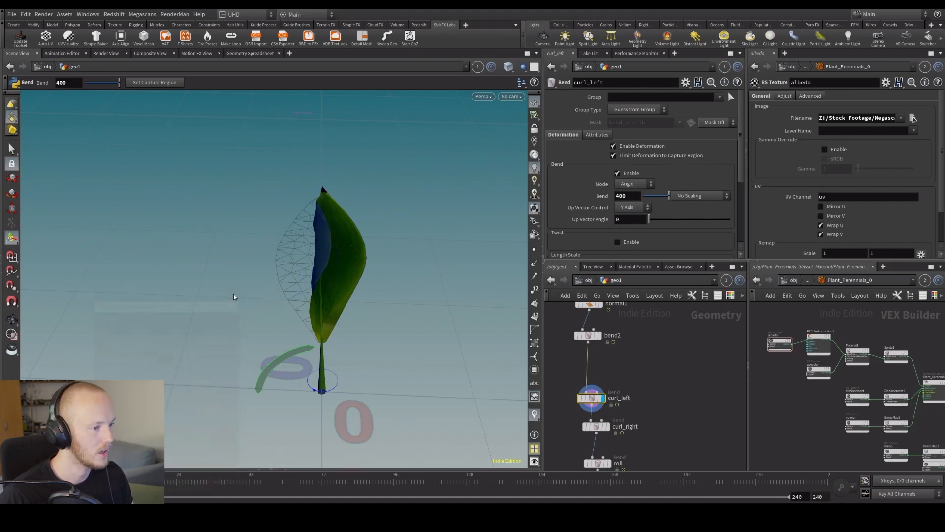
alt+drag(355, 318, 362, 295)
click(79, 493)
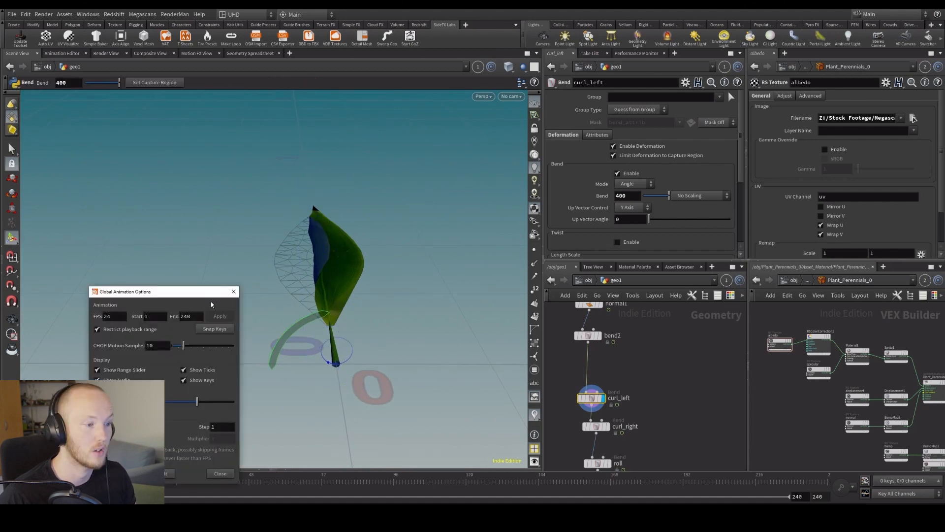
click(234, 291)
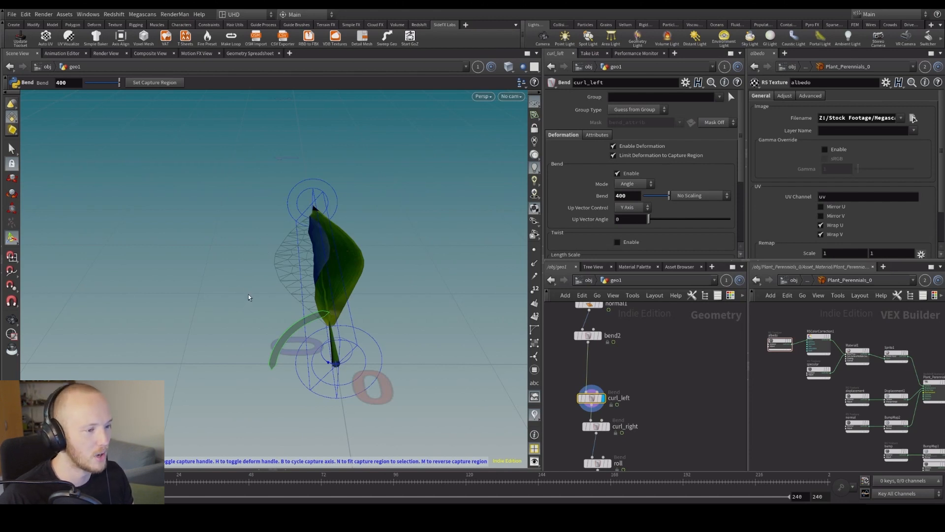
Step: Set a keyframe for curl_left's bend angle of 400 at the current frame
key(Escape)
drag(245, 295, 207, 305)
key(Return)
scroll(644, 392, down, 3)
scroll(654, 426, down, 1)
middle_drag(639, 405, 651, 456)
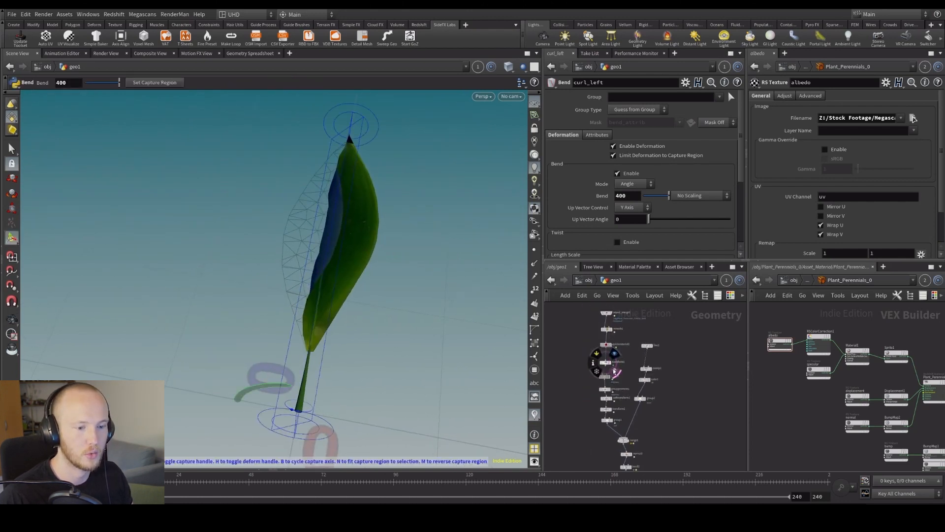
key(f)
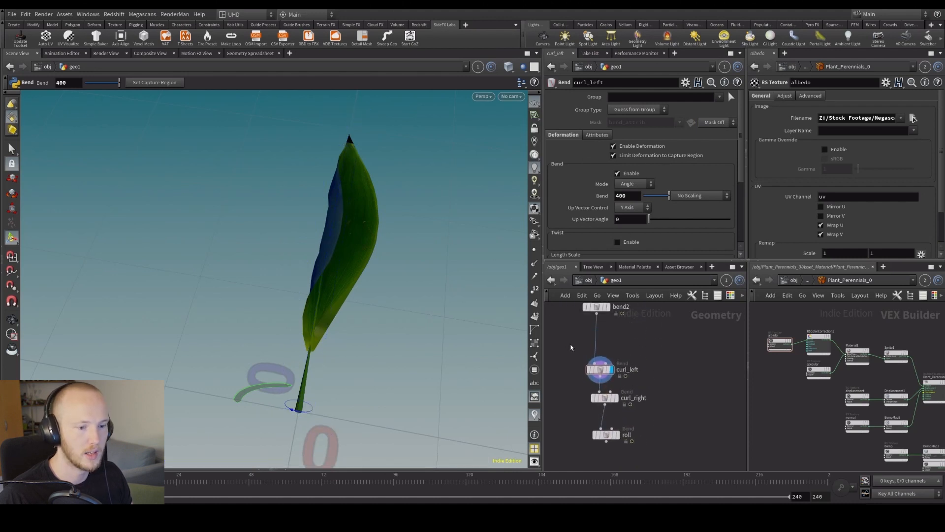
alt+click(628, 196)
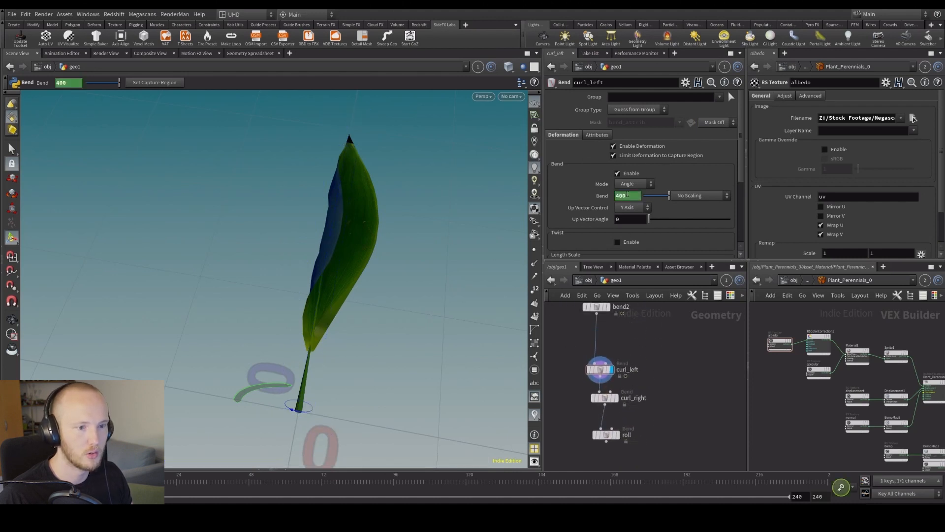
Step: Go to frame 24 and set a keyframe of 0 for curl_left's bend angle
click(175, 478)
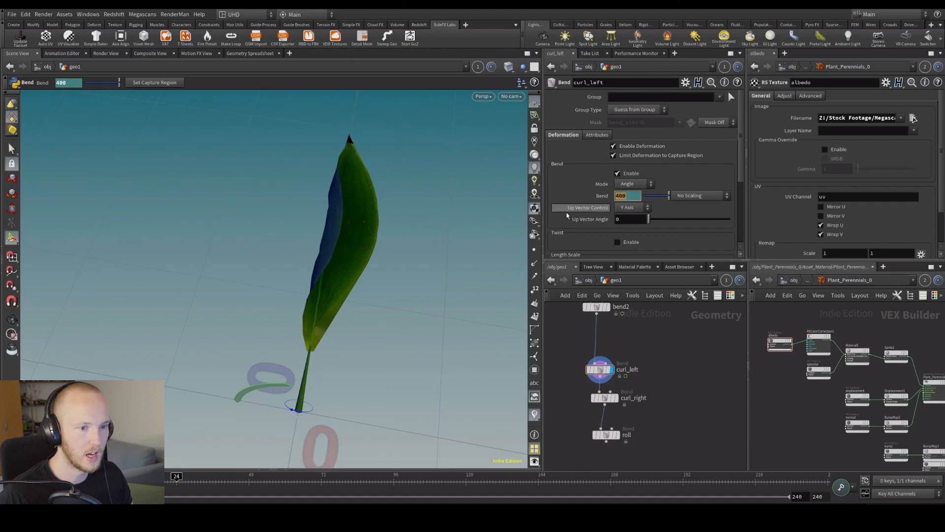
text(0)
key(Return)
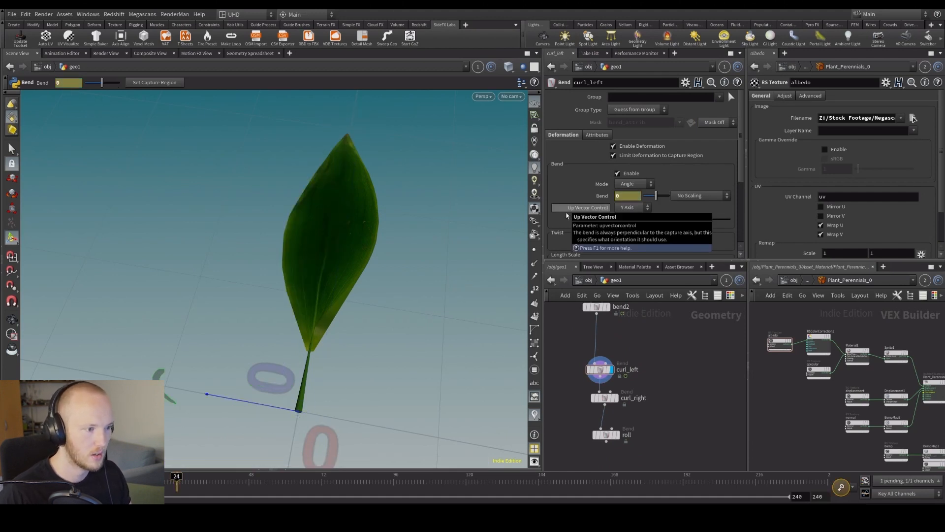
alt+click(623, 194)
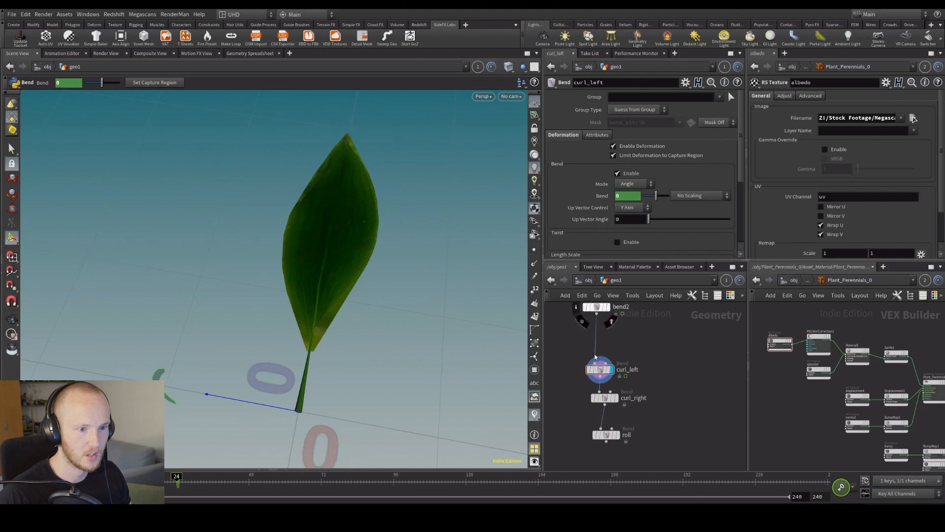
Step: Display the curl_right Bend's result and link its bend angle to curl_left's bend angle with a relative reference
click(620, 385)
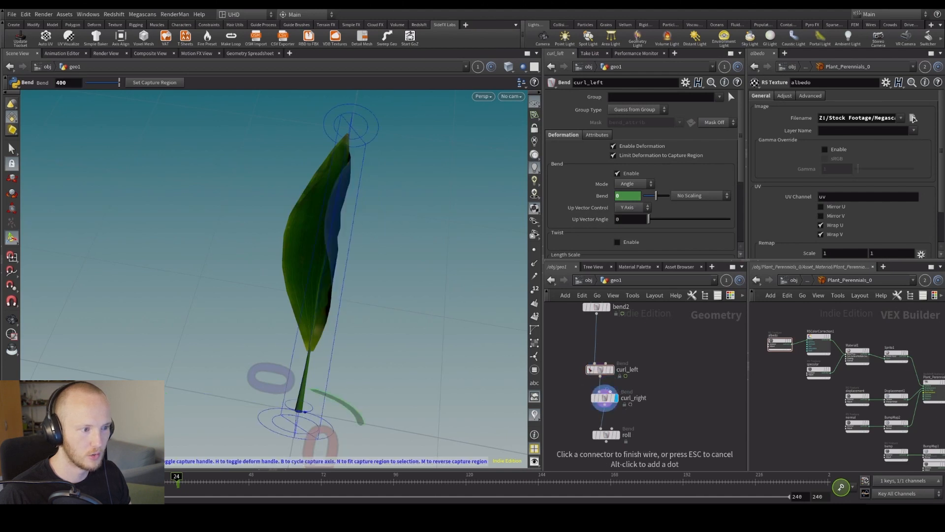
click(552, 381)
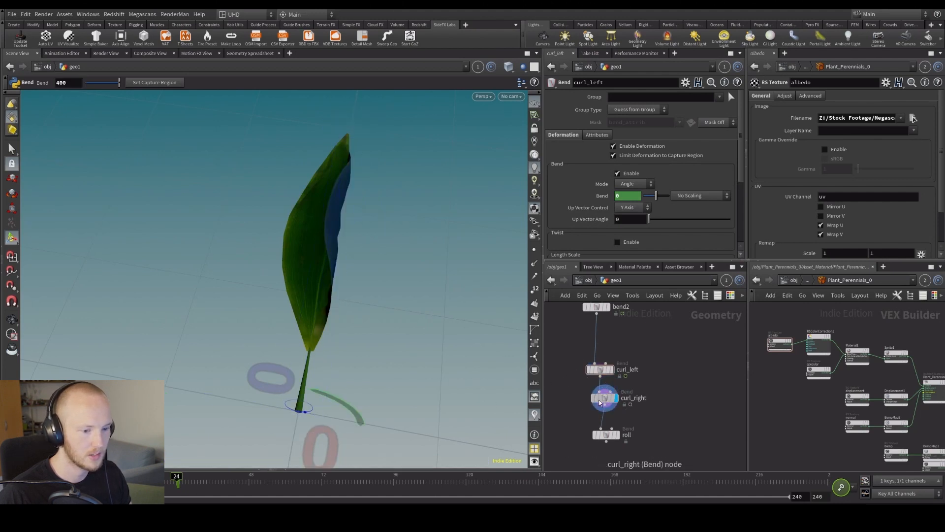
click(109, 480)
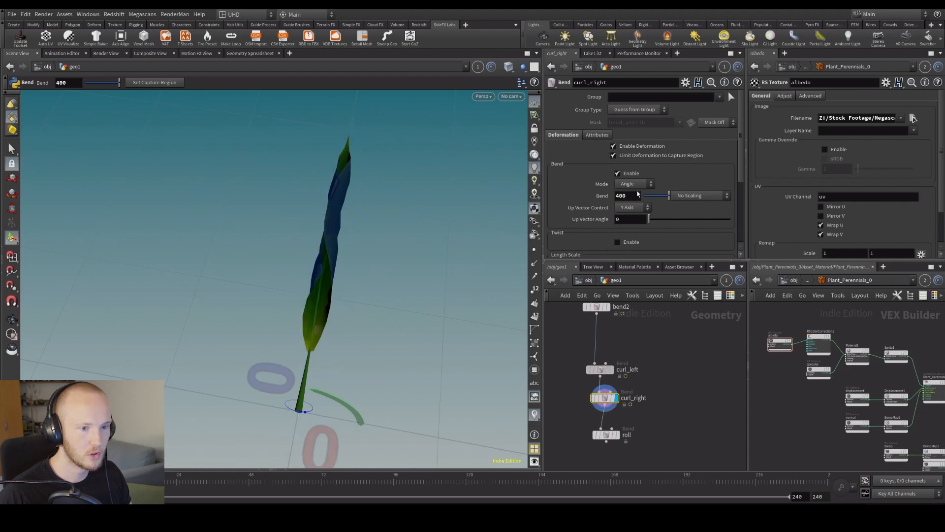
click(600, 369)
right_click(629, 196)
click(650, 257)
click(604, 398)
right_click(635, 196)
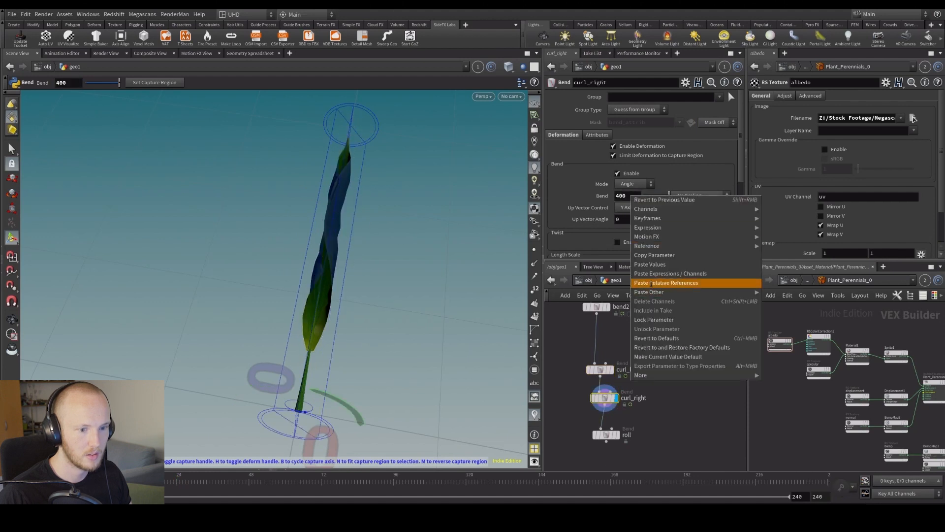
click(675, 287)
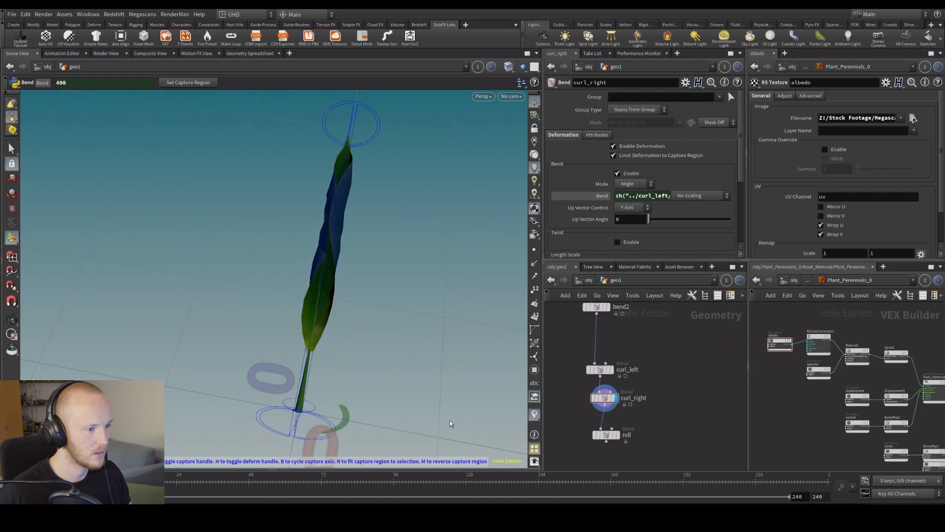
Step: Check the curling over the frame range, then display and select the roll Bend and keyframe its bend angle of 867 at the first frame
mouse_move(450, 421)
mouse_down()
mouse_move(269, 382)
mouse_move(315, 371)
mouse_move(378, 378)
mouse_move(447, 422)
mouse_up()
drag(165, 480, 339, 480)
drag(327, 287, 340, 315)
scroll(654, 392, down, 3)
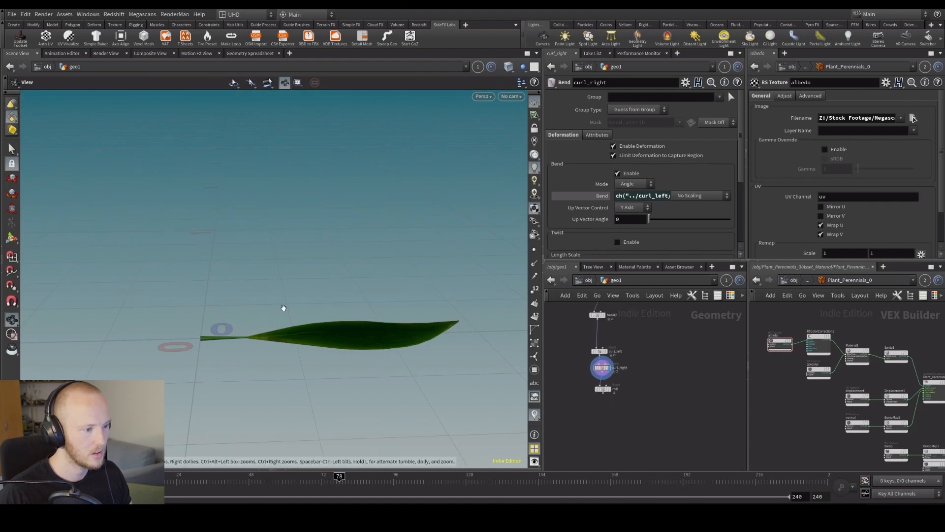
scroll(633, 438, up, 2)
click(607, 385)
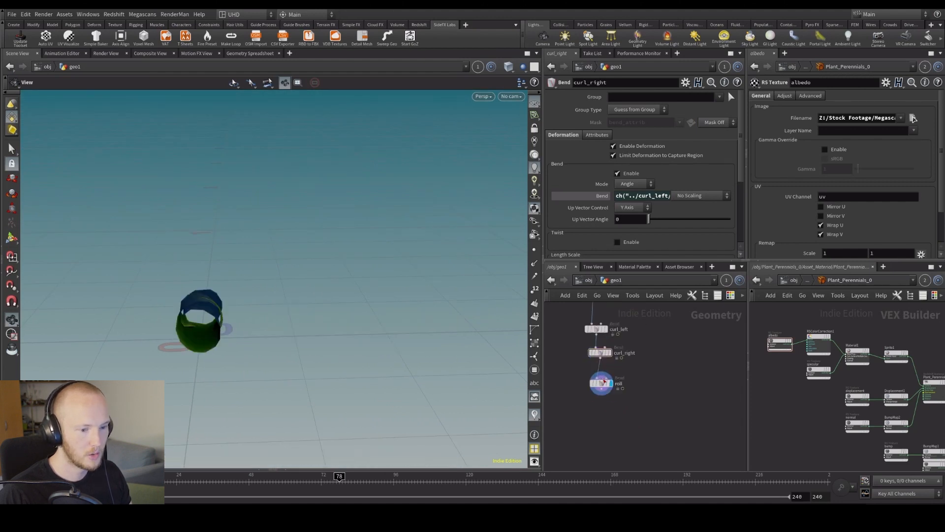
click(606, 386)
mouse_move(340, 306)
mouse_down()
mouse_move(319, 302)
mouse_move(345, 306)
mouse_up()
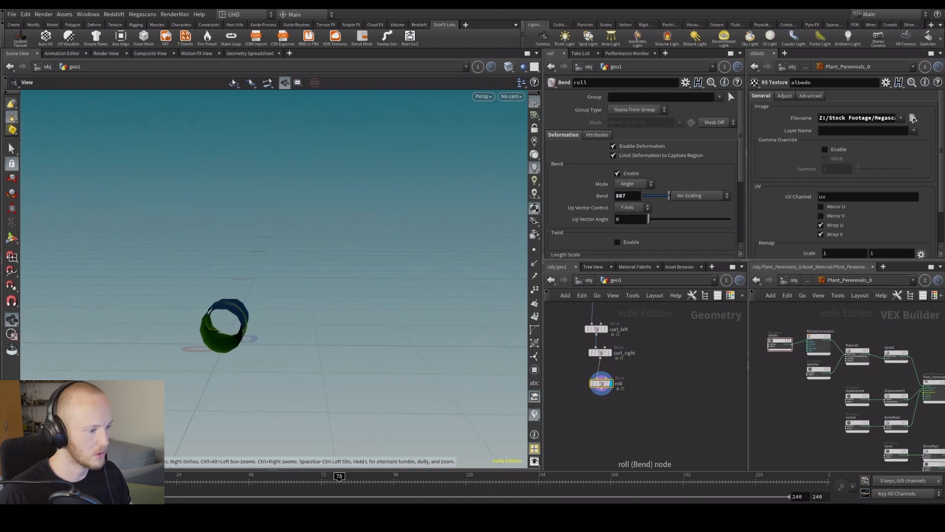
click(11, 480)
alt+click(594, 196)
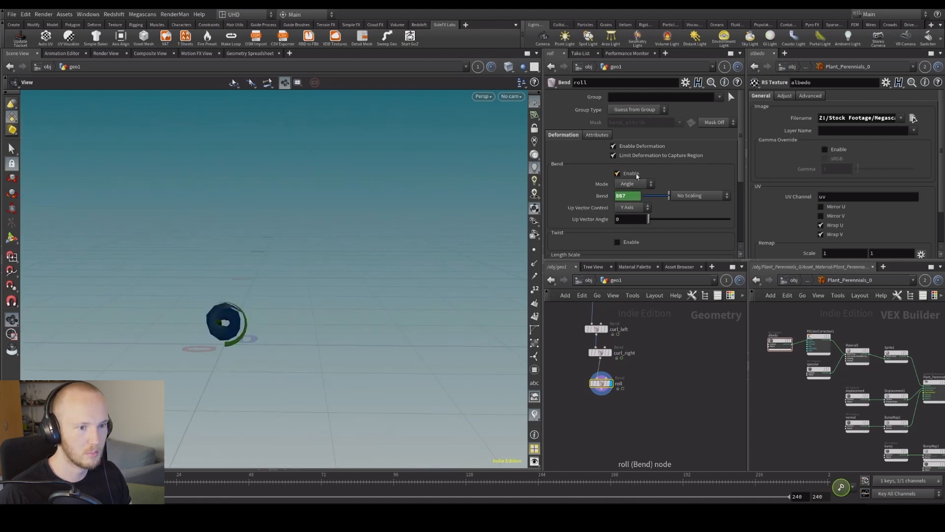
Step: Set a keyframe of 0 for roll's bend angle at frame 48
click(248, 482)
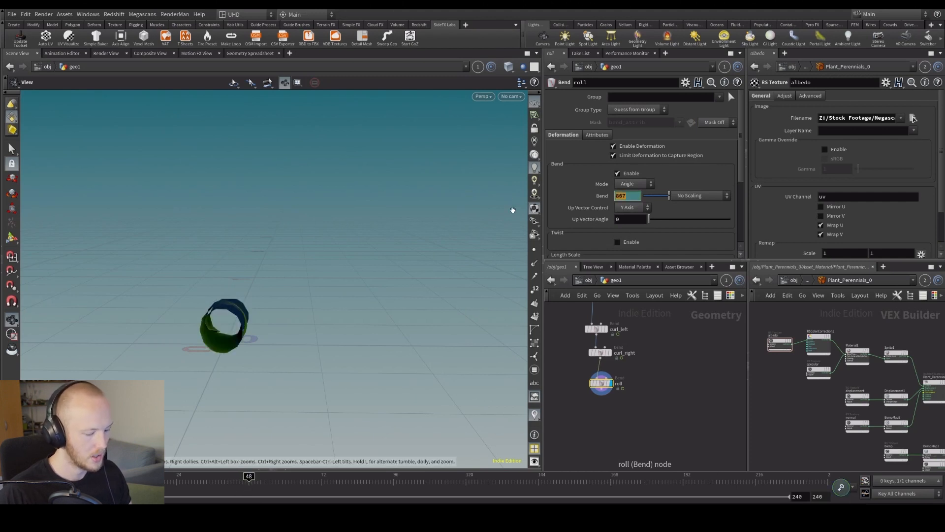
key(Return)
alt+click(626, 196)
drag(176, 488, 234, 477)
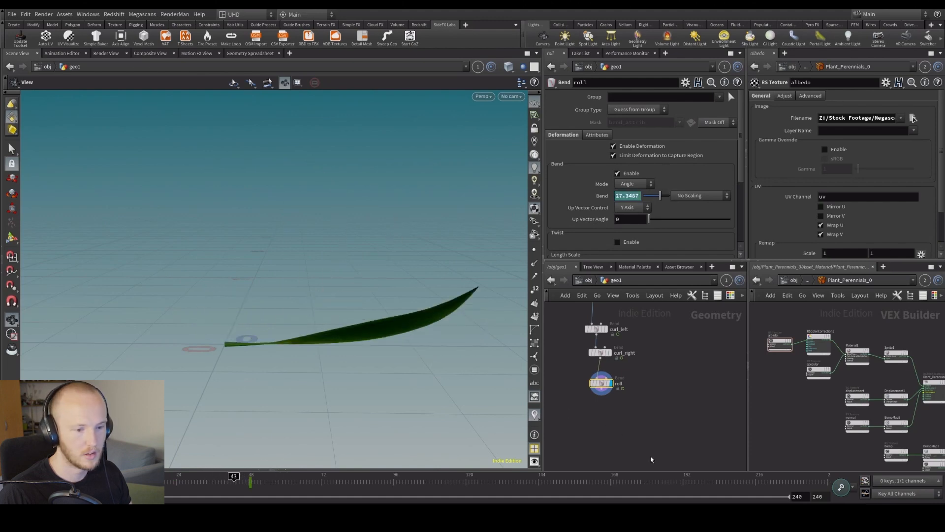
Step: Add and display a default Box node as a size reference for the leaf, and delete it again
scroll(640, 354, down, 3)
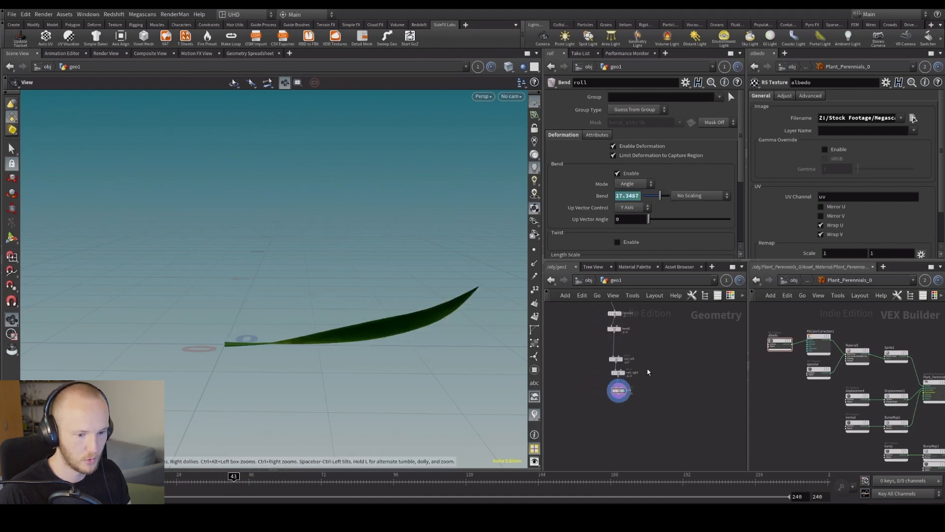
key(Tab)
text(box)
key(Return)
click(659, 378)
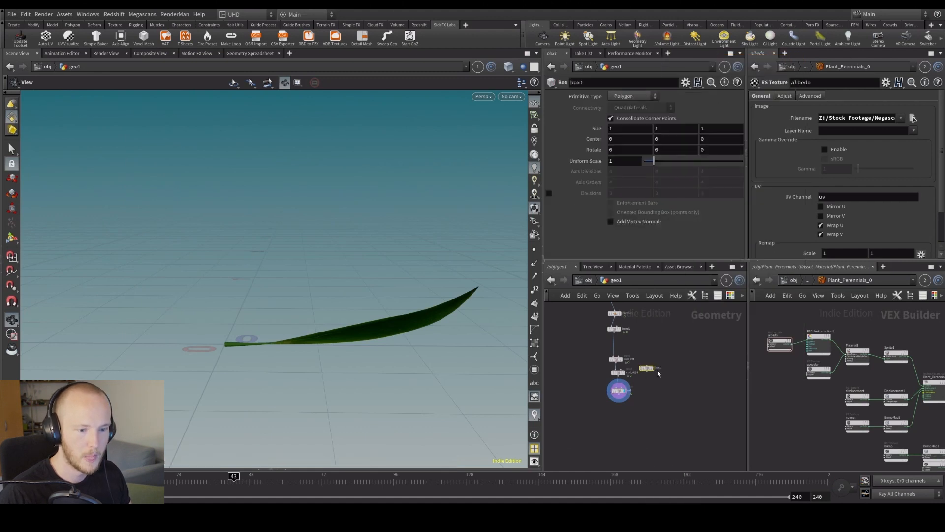
click(651, 368)
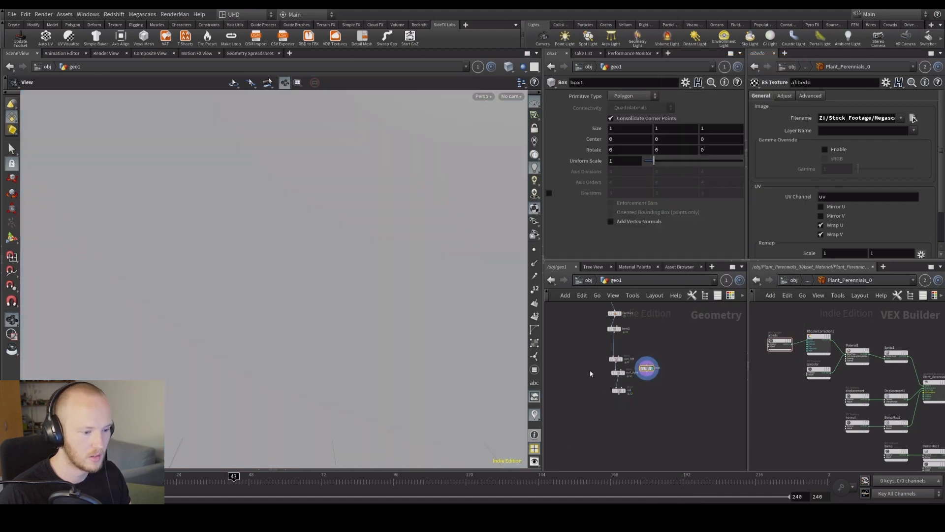
middle_click(668, 138)
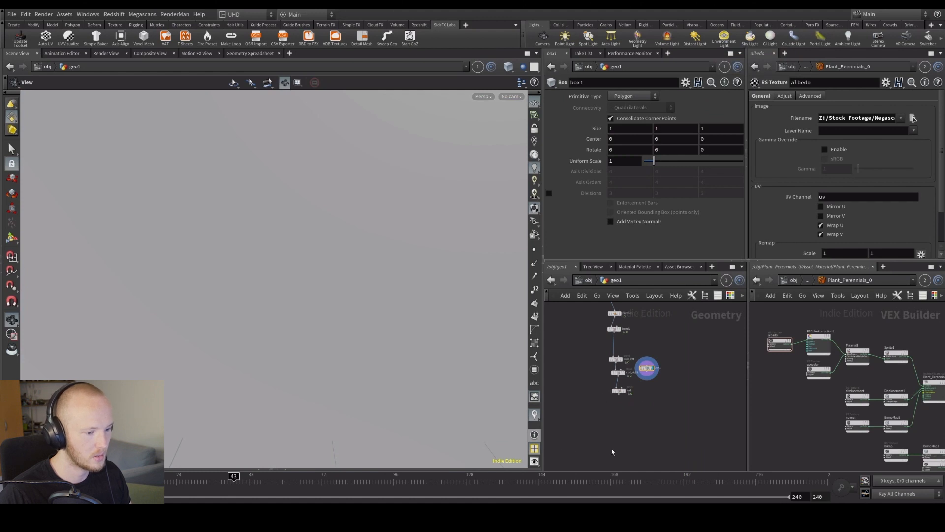
key(Delete)
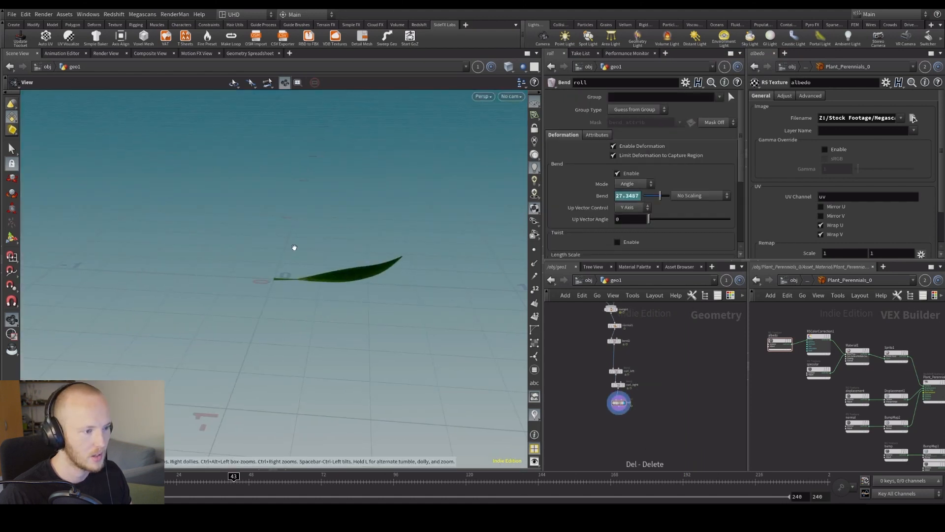
Step: Insert a Time Shift node between the leaf's group1 node and merge1
drag(321, 288, 422, 344)
drag(202, 486, 262, 483)
drag(345, 325, 450, 404)
middle_drag(617, 341, 624, 430)
scroll(651, 389, down, 4)
middle_drag(651, 389, 658, 444)
scroll(659, 445, up, 4)
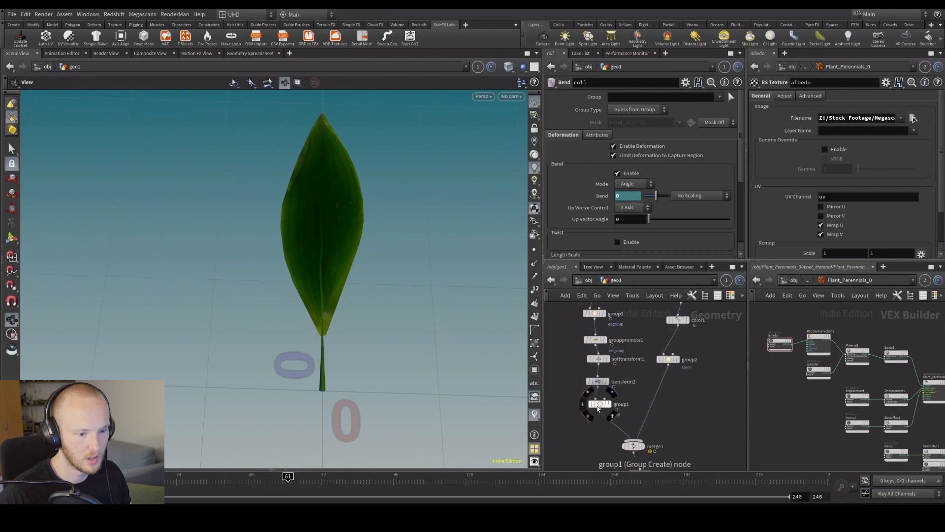
key(Tab)
text(time)
key(Return)
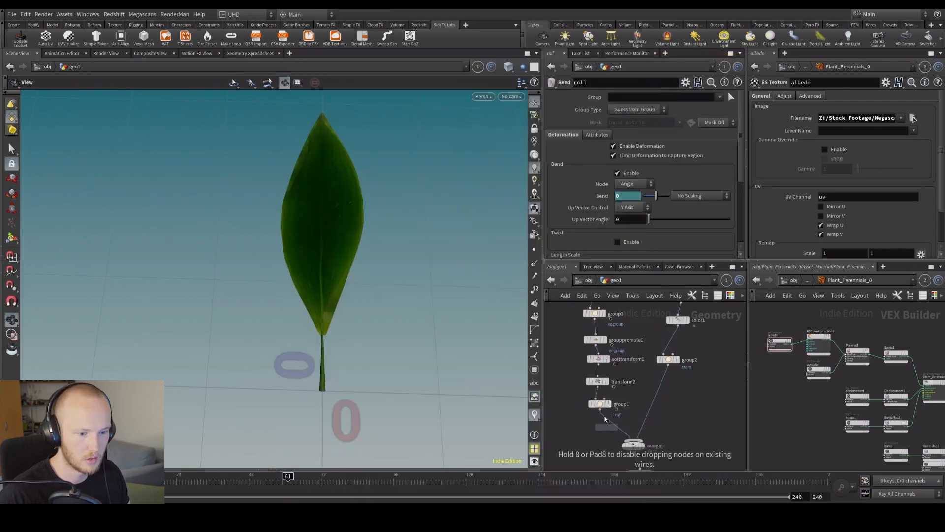
click(601, 424)
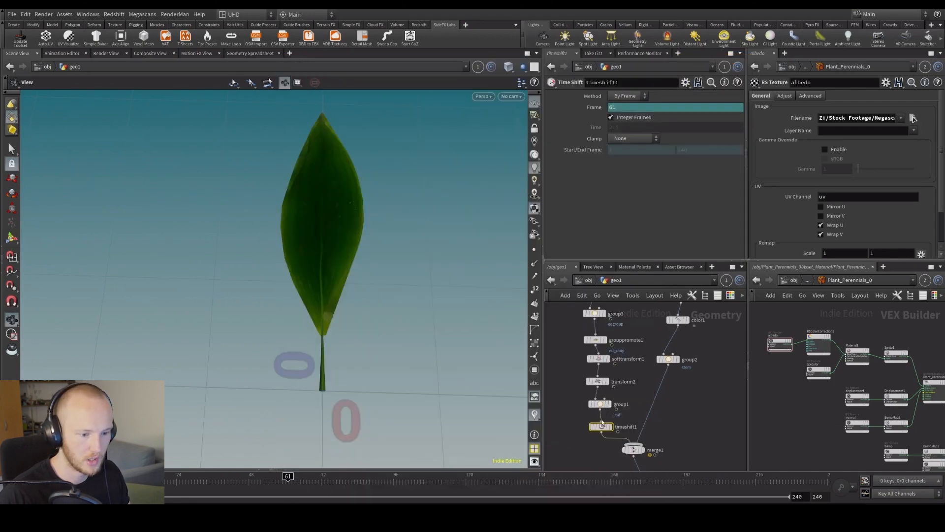
Step: Delete the channels on the Time Shift's frame parameter and freeze it at frame 1
right_click(588, 108)
click(621, 211)
drag(624, 108, 506, 148)
text(1)
drag(131, 477, 185, 477)
middle_drag(694, 388, 698, 306)
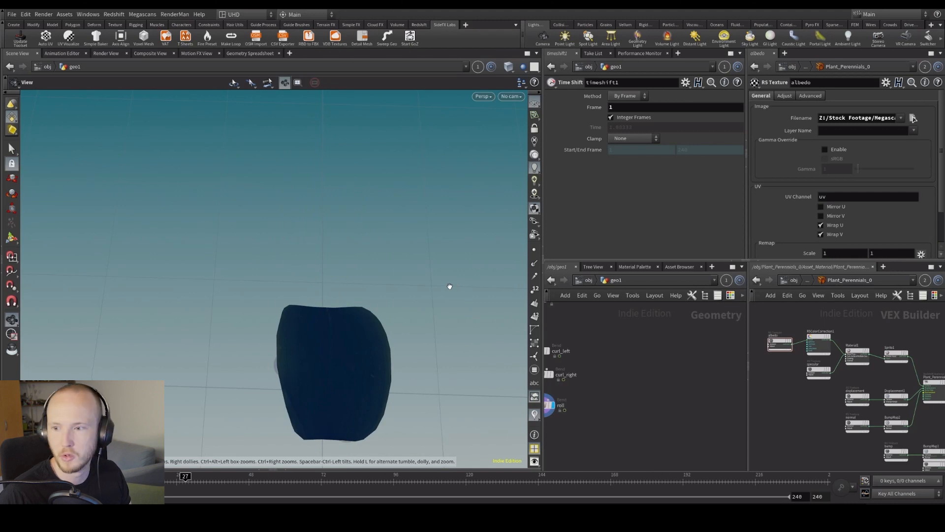
drag(233, 268, 369, 291)
Step: Select the roll Bend and change its bend angle keyframe at frame 48 to -15
middle_drag(628, 397, 693, 388)
click(612, 400)
key(Up)
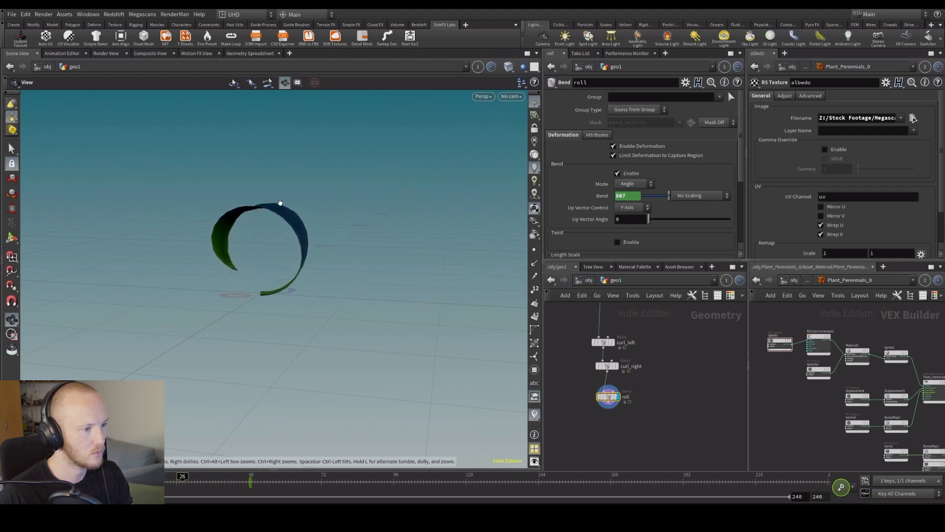
key(Up)
drag(243, 484, 250, 484)
drag(659, 201, 656, 203)
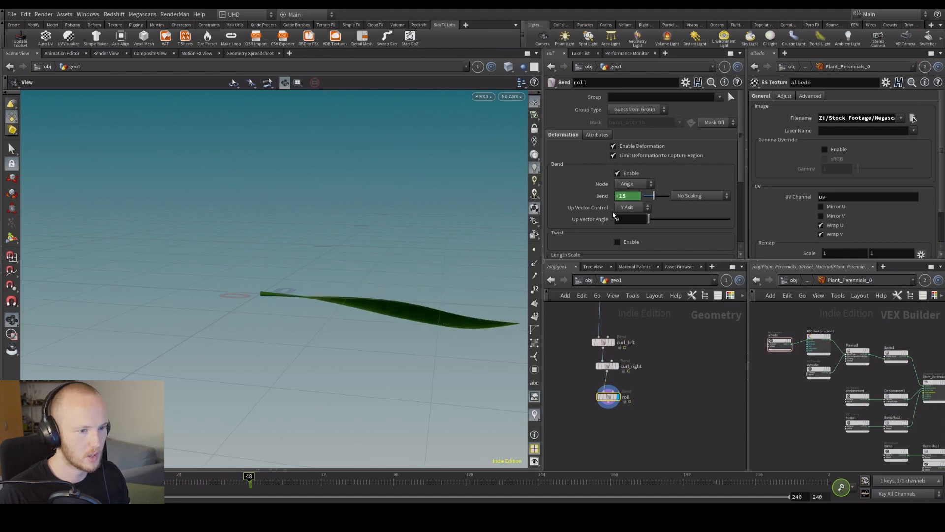
click(673, 438)
Step: Play back the unrolling animation from the start and examine the leaf at frame 35 from several angles
key(ctrl+Up)
key(Up)
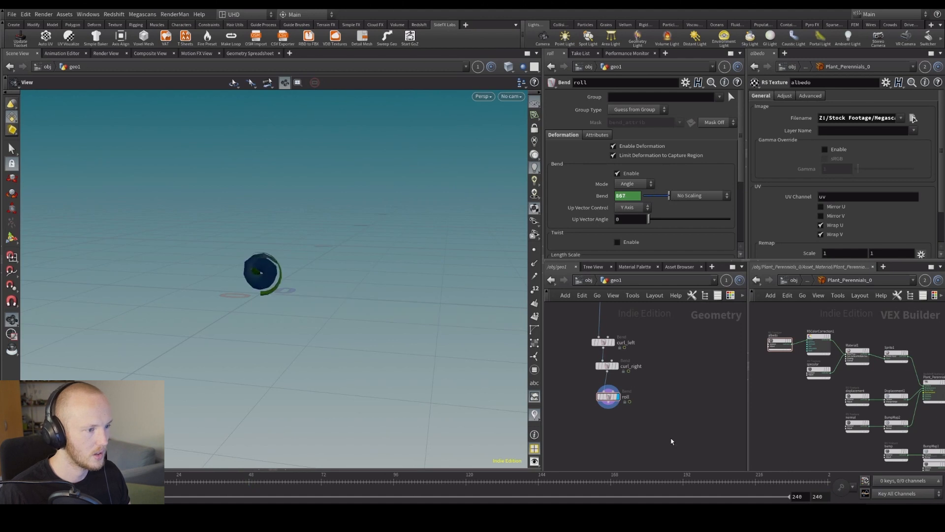
key(Up)
drag(384, 393, 265, 245)
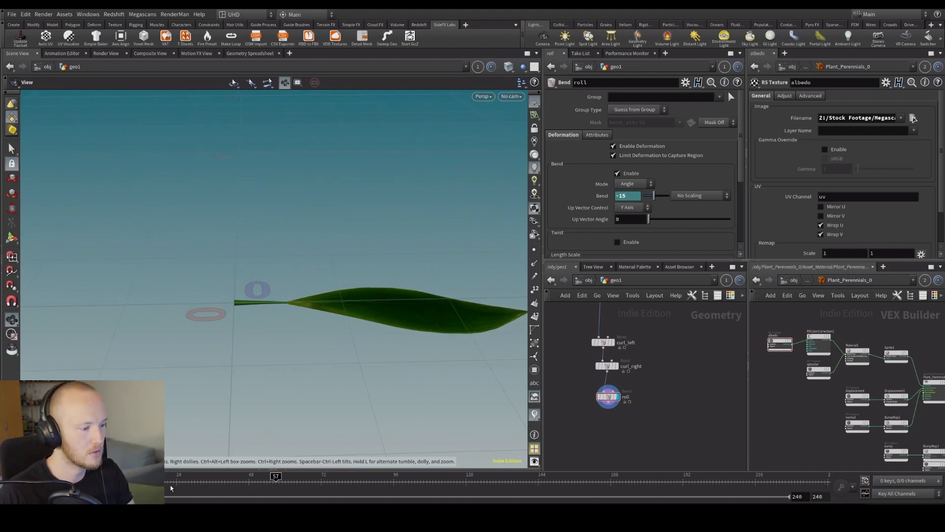
mouse_move(170, 476)
mouse_down()
mouse_move(241, 476)
mouse_move(210, 476)
mouse_up()
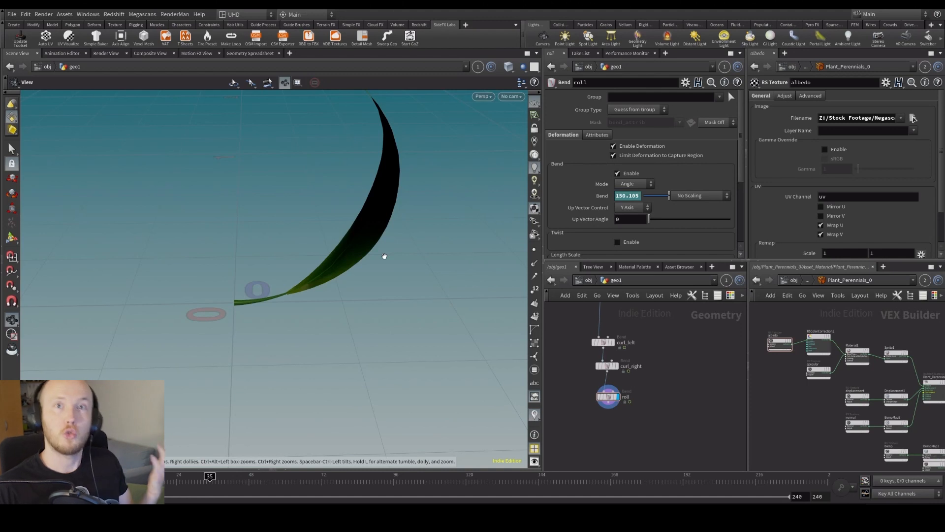
drag(284, 149, 428, 216)
drag(519, 173, 498, 121)
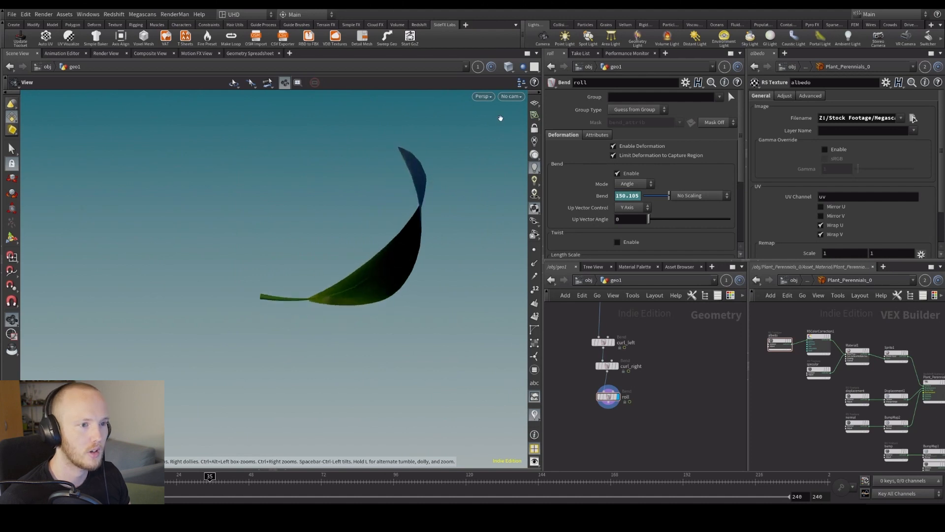
click(534, 103)
drag(386, 226, 388, 309)
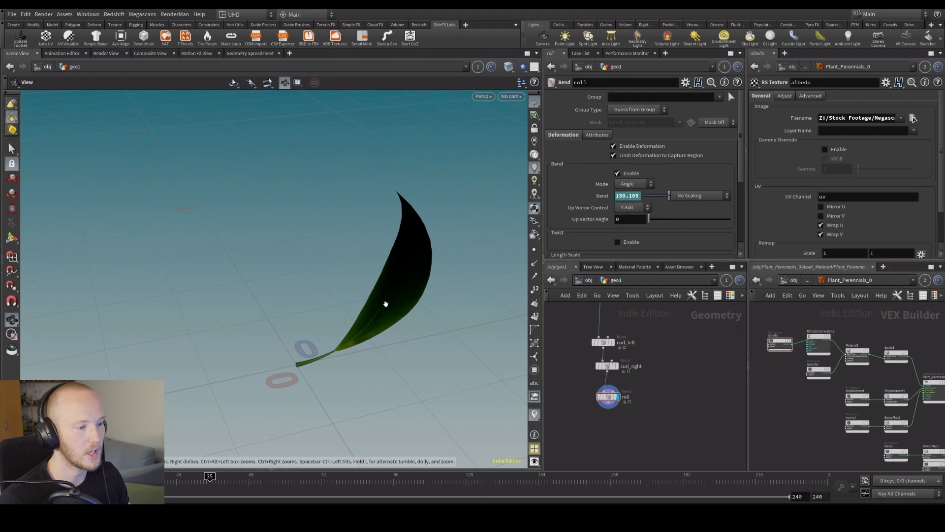
drag(487, 352, 343, 251)
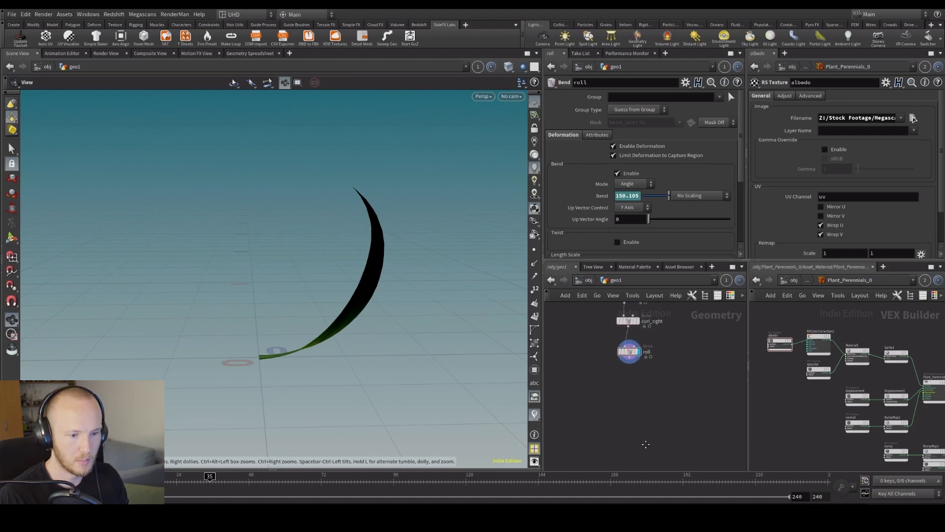
Step: Add a Null node after the roll Bend and name it IN_CHOPS
key(Tab)
text(null)
key(Return)
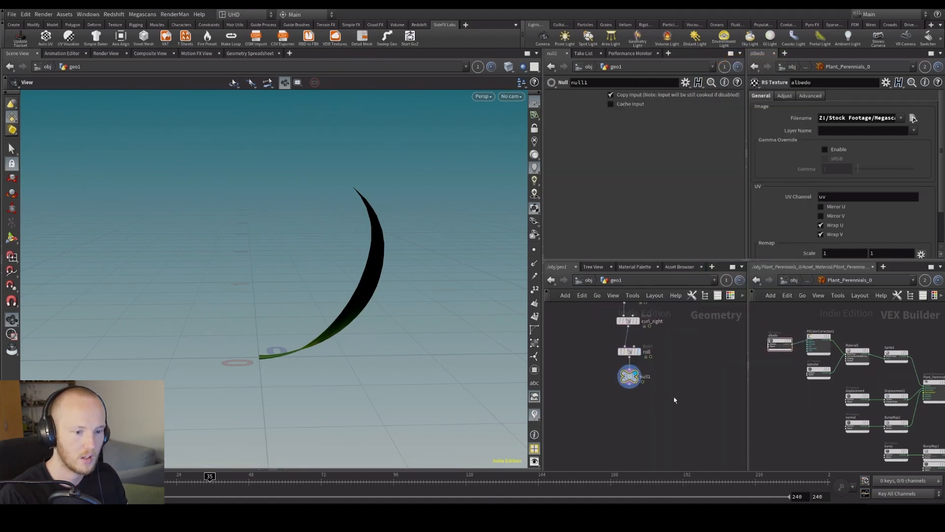
double_click(646, 376)
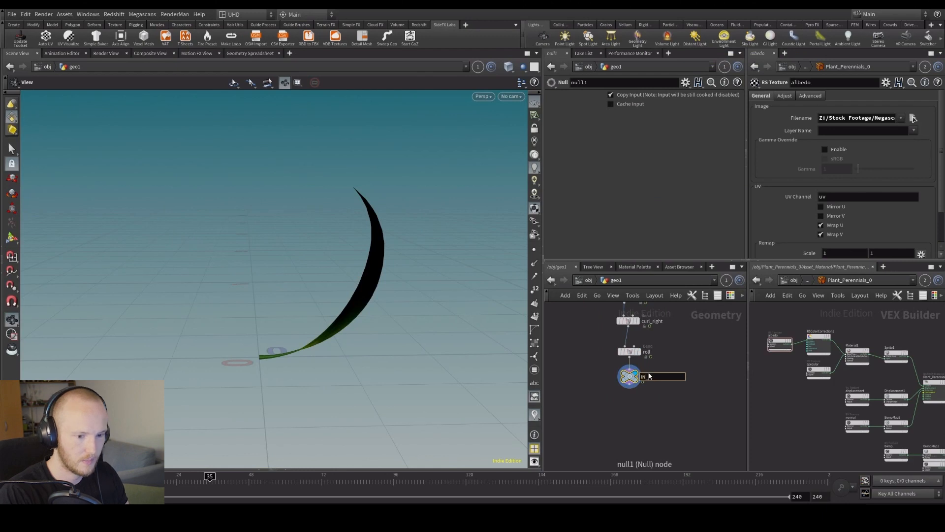
text(IN_CHOPS)
key(Return)
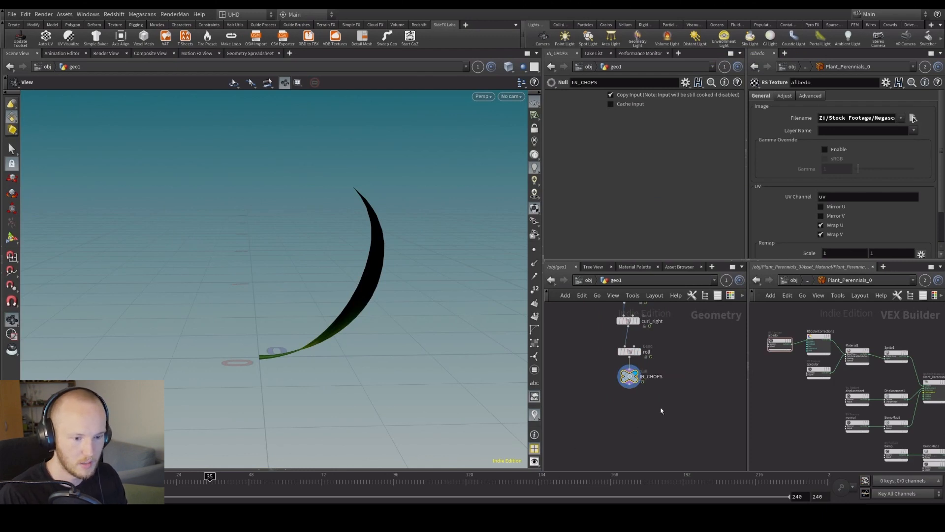
Step: Add a CHOP Network node and place it beside the IN_CHOPS null
key(Tab)
text(chop)
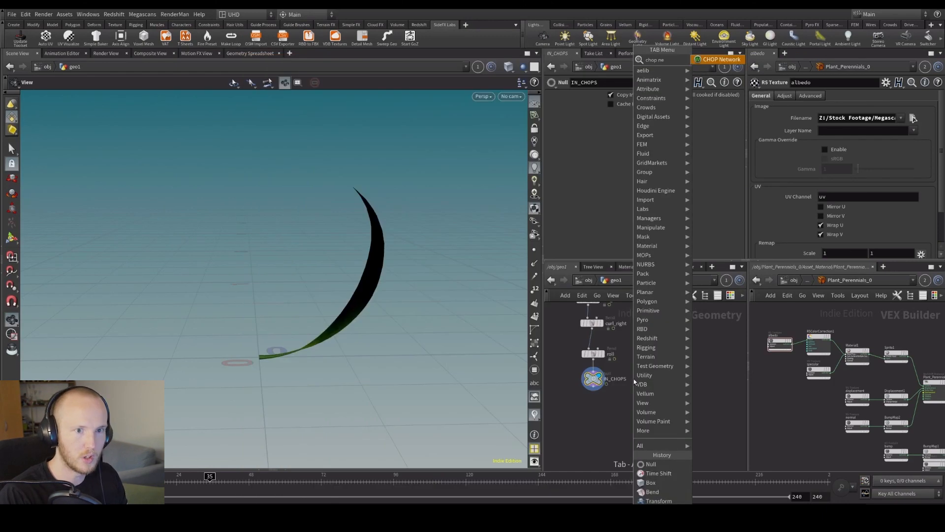
key(Return)
click(634, 381)
drag(634, 379, 655, 378)
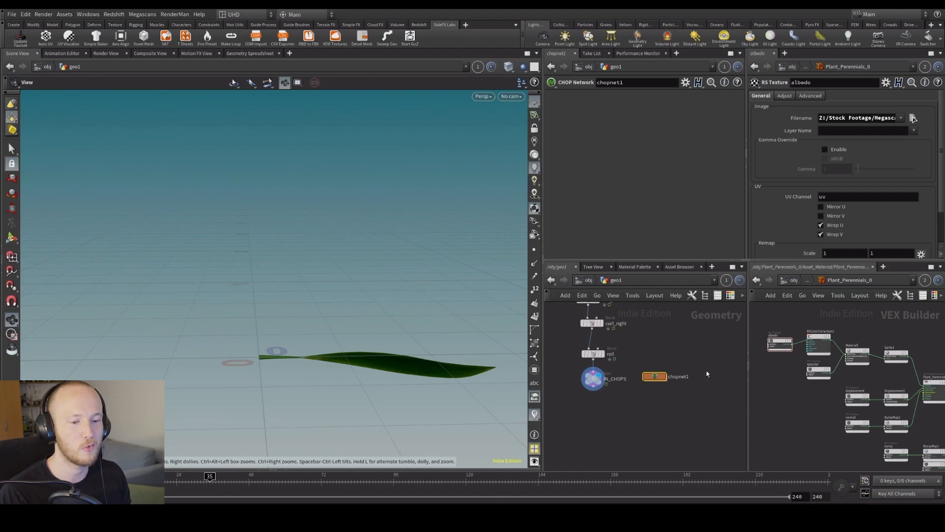
middle_drag(677, 404, 691, 399)
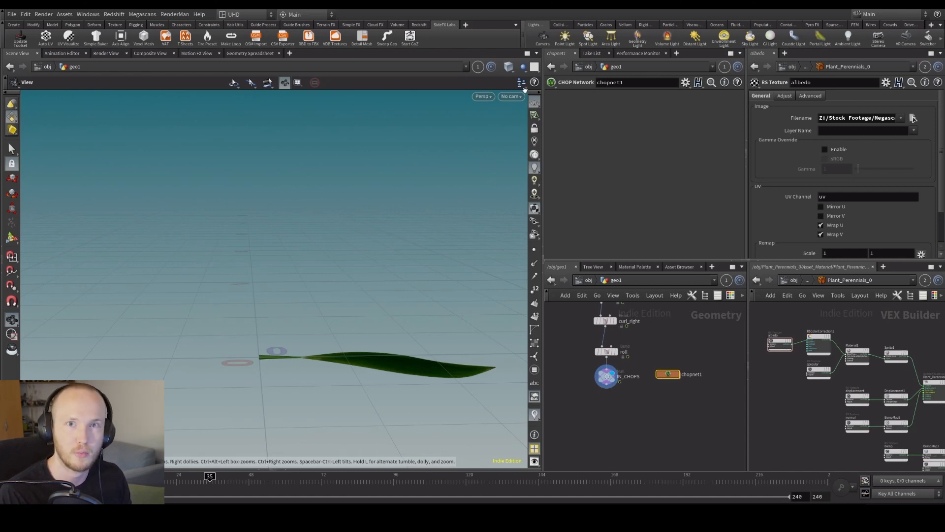
drag(416, 327, 411, 378)
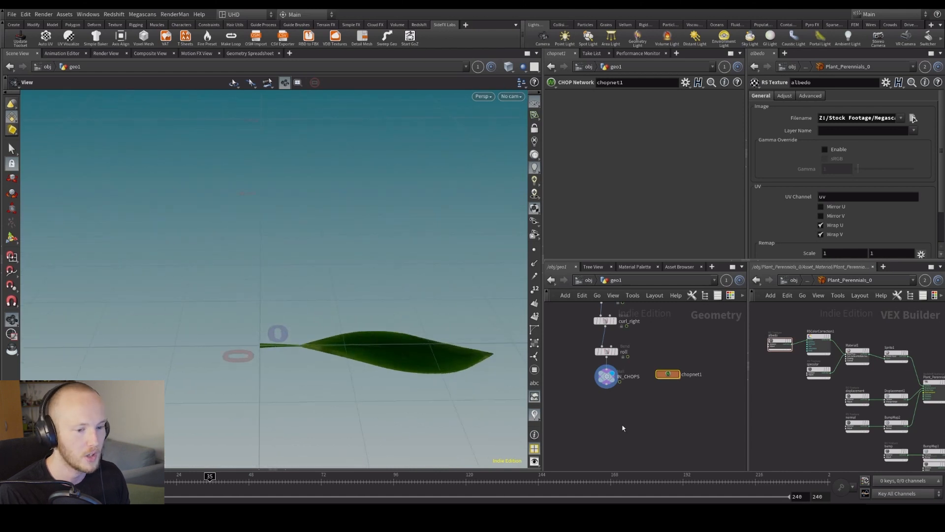
middle_drag(606, 410, 603, 410)
drag(622, 368, 622, 369)
middle_drag(640, 374, 623, 374)
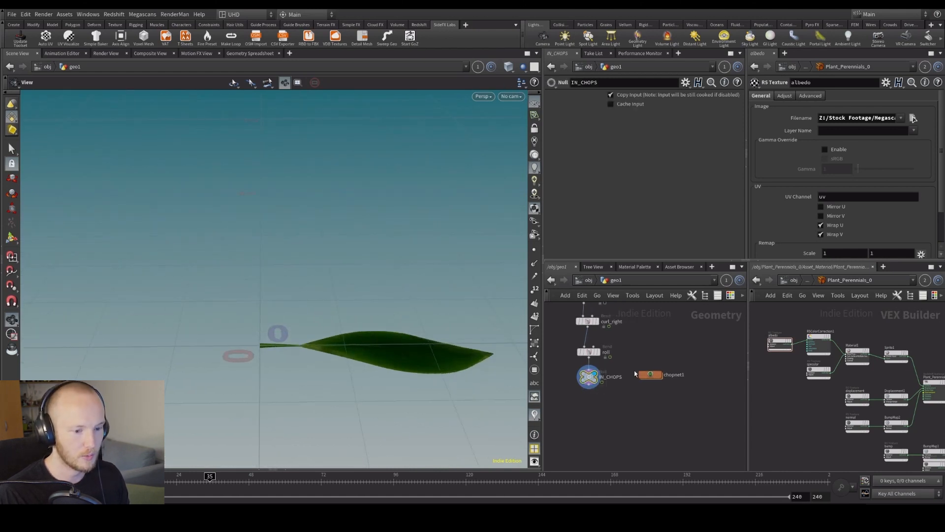
drag(653, 374, 672, 374)
Step: Widen the second network editor and navigate it through geo1 into the new CHOP network
drag(544, 394, 470, 394)
click(750, 284)
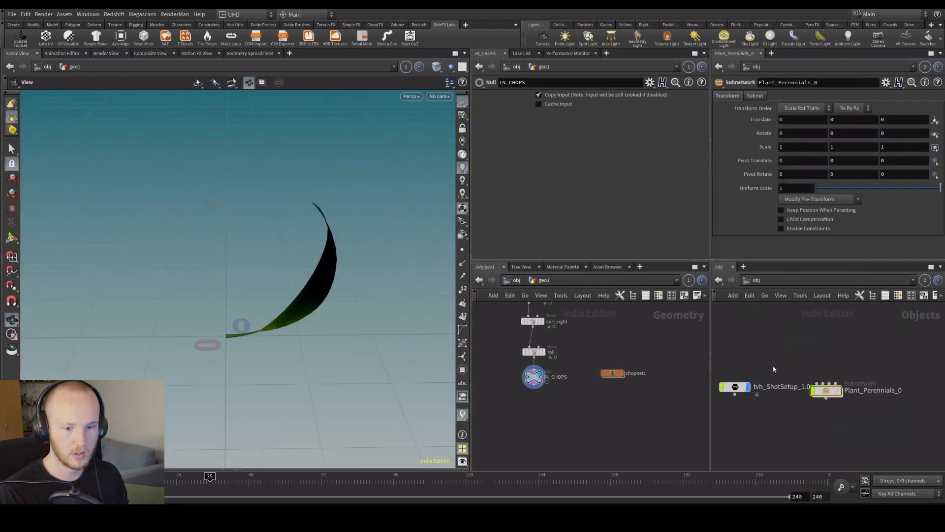
scroll(850, 380, down, 3)
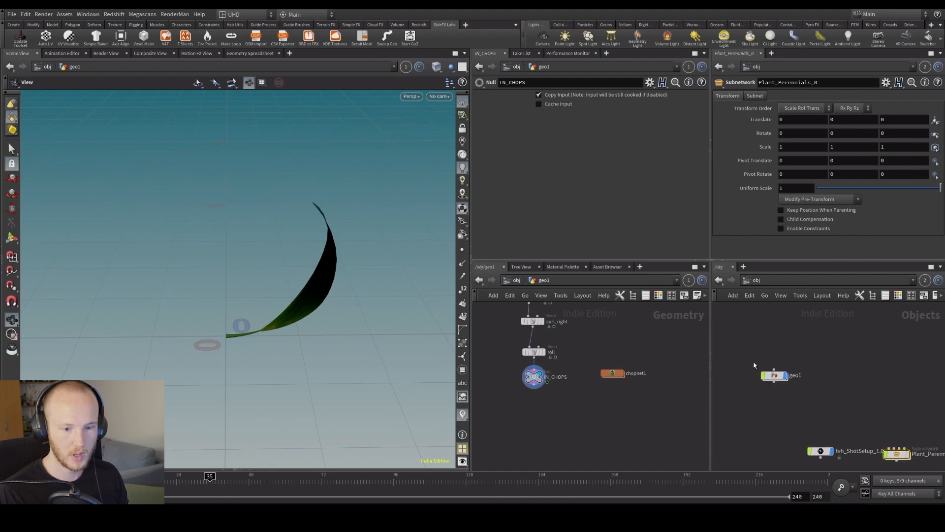
double_click(775, 376)
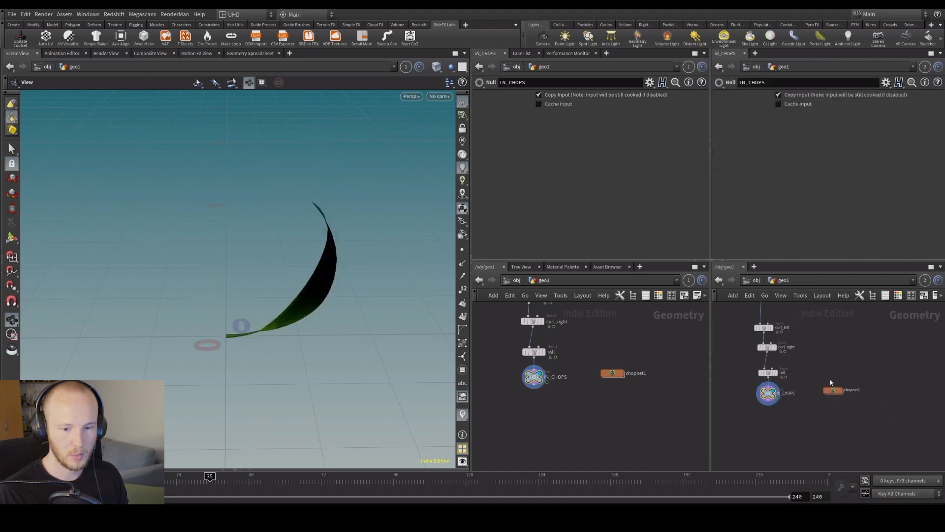
double_click(837, 389)
Step: Add a Geometry node inside the CHOP network
key(Tab)
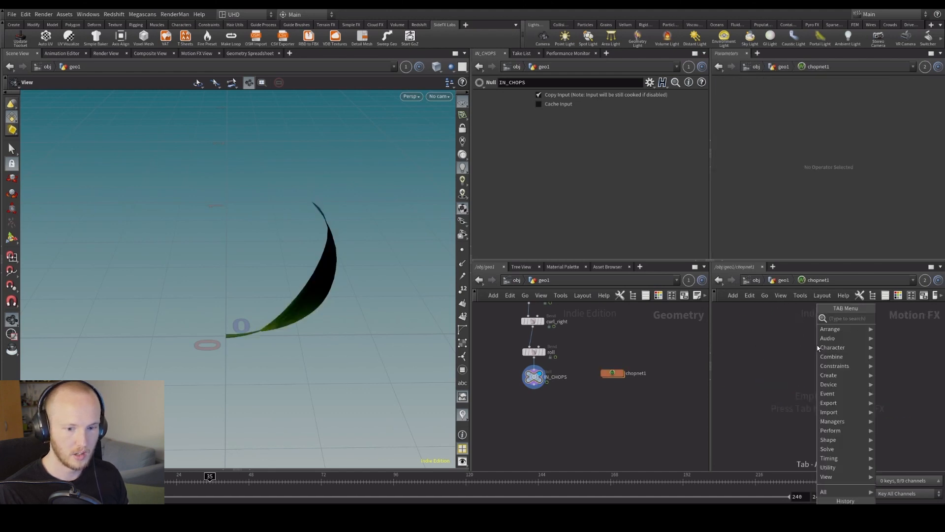
text(ge)
click(897, 319)
click(809, 352)
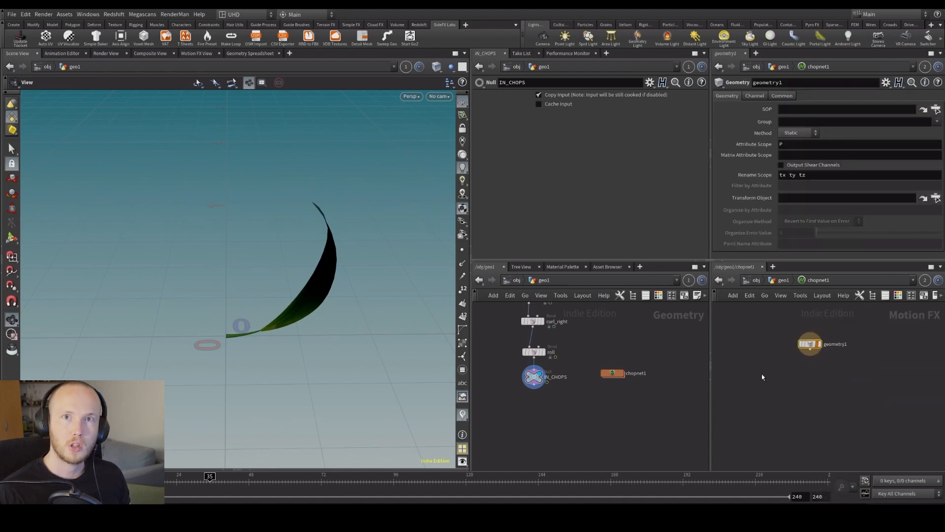
Step: Reference IN_CHOPS as the Geometry node's SOP and set its method to Animated
mouse_move(535, 382)
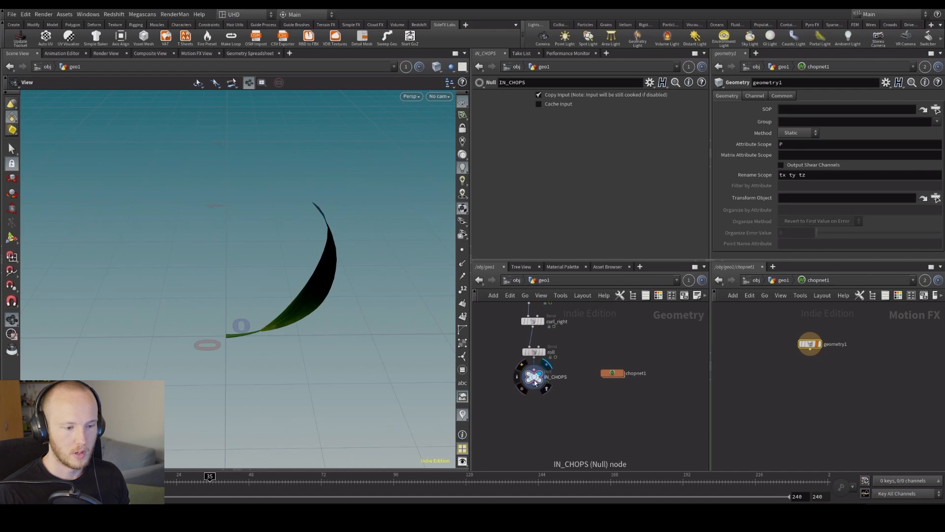
drag(532, 380, 800, 111)
click(797, 135)
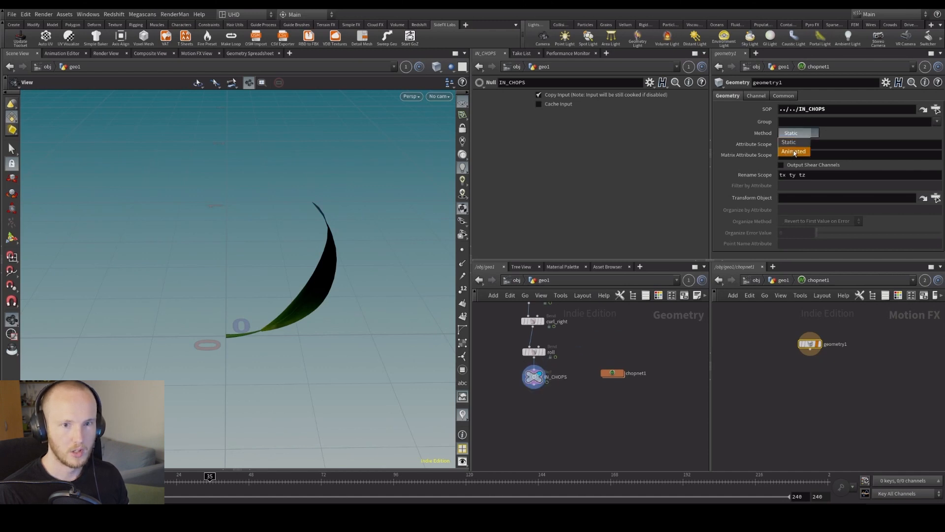
click(794, 152)
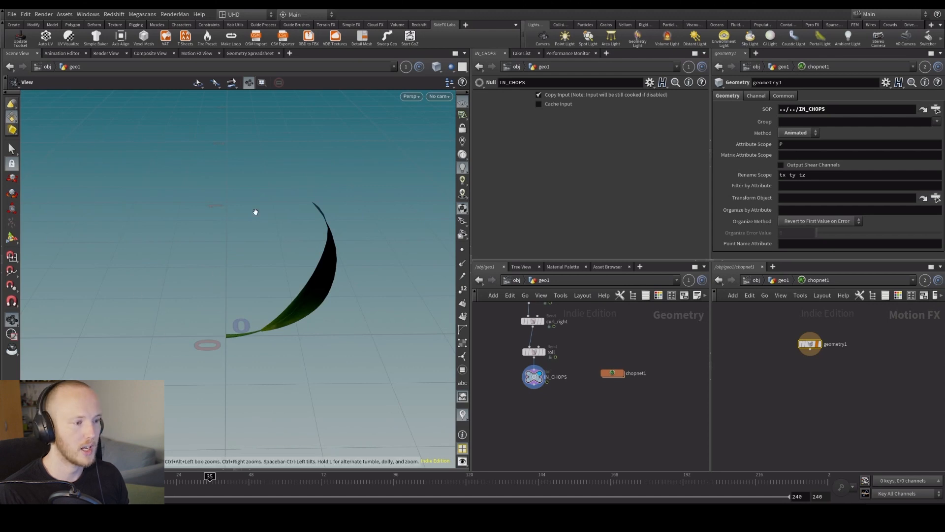
Step: Add a Null after the Geometry node, name it OUT and make it the network's output
middle_drag(774, 384, 774, 389)
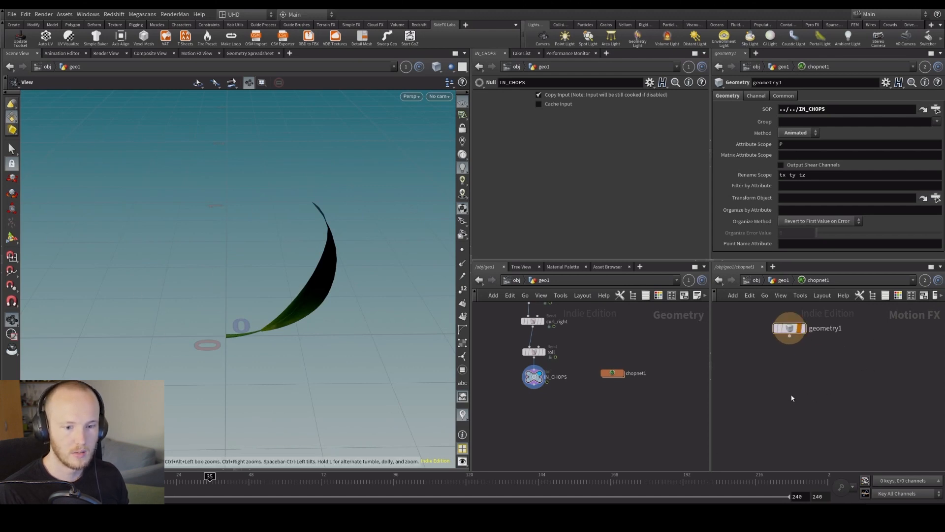
key(Tab)
key(Return)
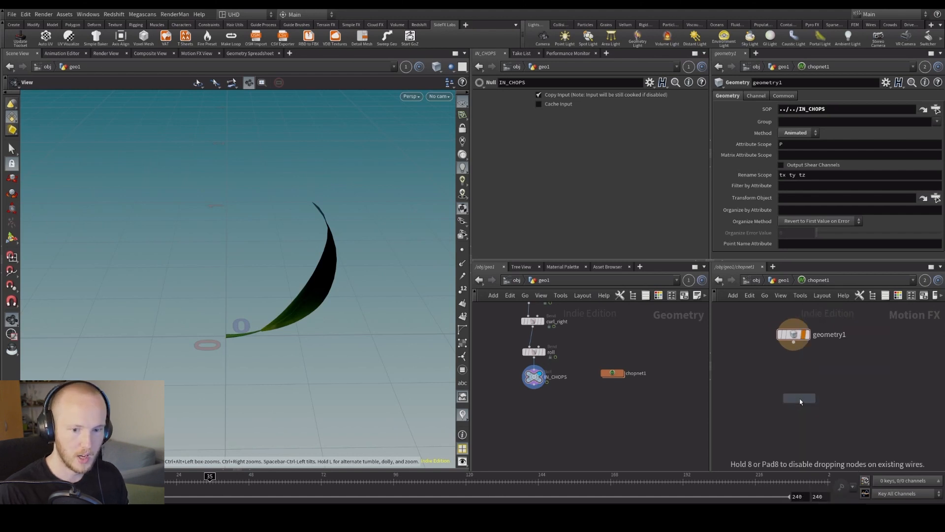
click(800, 405)
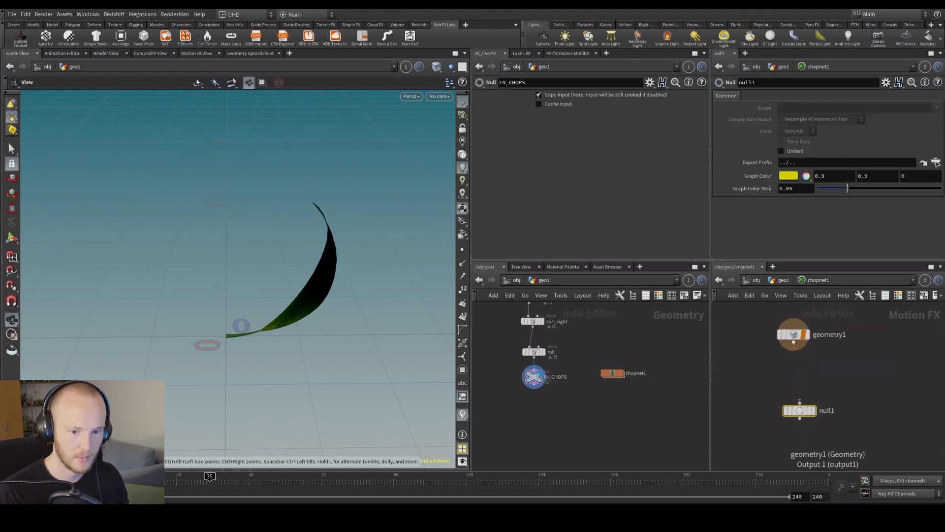
double_click(822, 409)
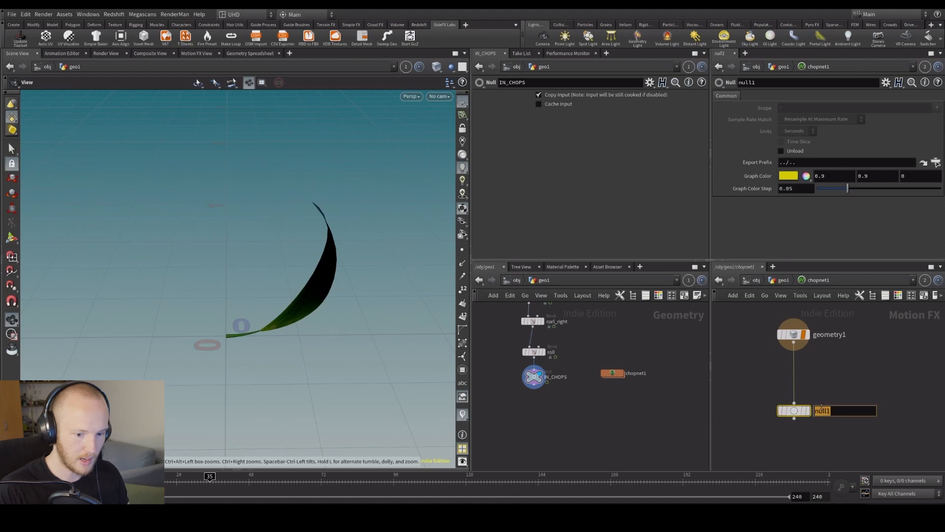
text(OUT)
key(Return)
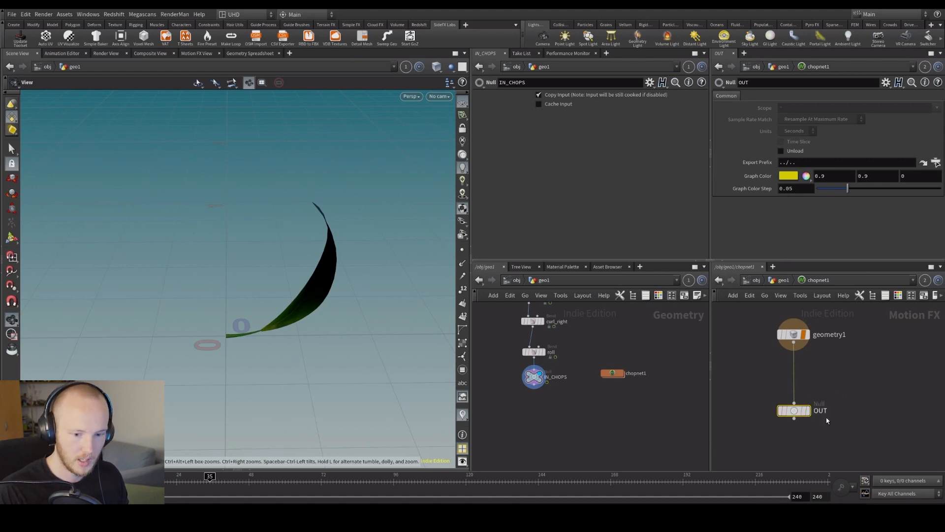
click(807, 409)
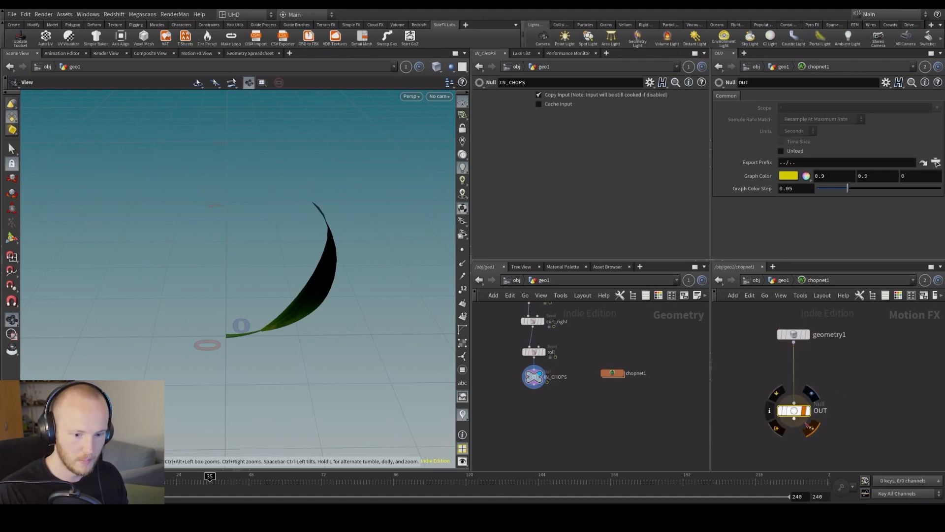
scroll(786, 407, up, 2)
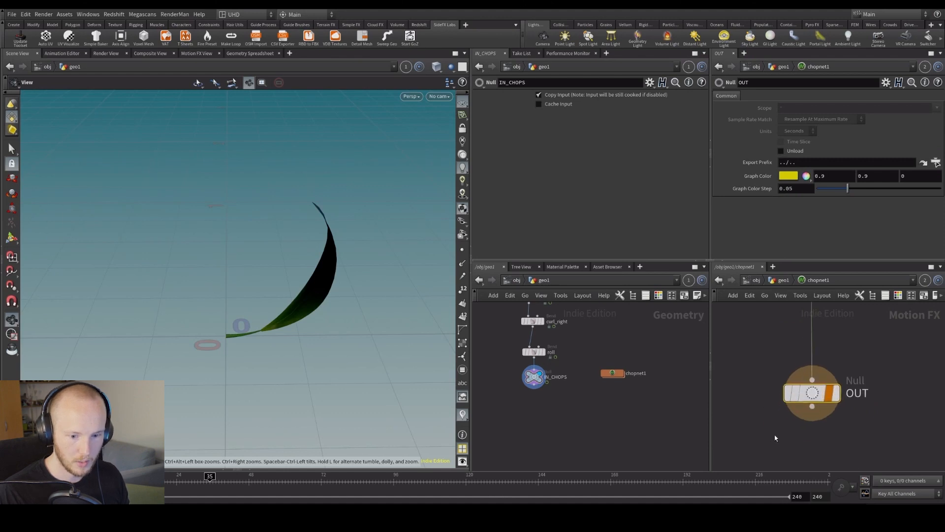
scroll(785, 414, down, 1)
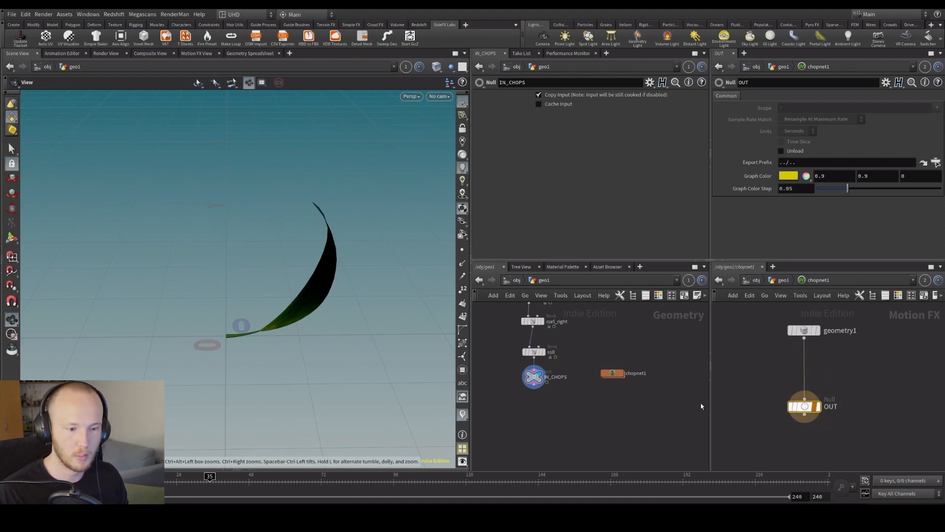
Step: Add a Channel node in geo1 and connect it below the IN_CHOPS null
drag(618, 387, 618, 388)
middle_drag(588, 394, 607, 372)
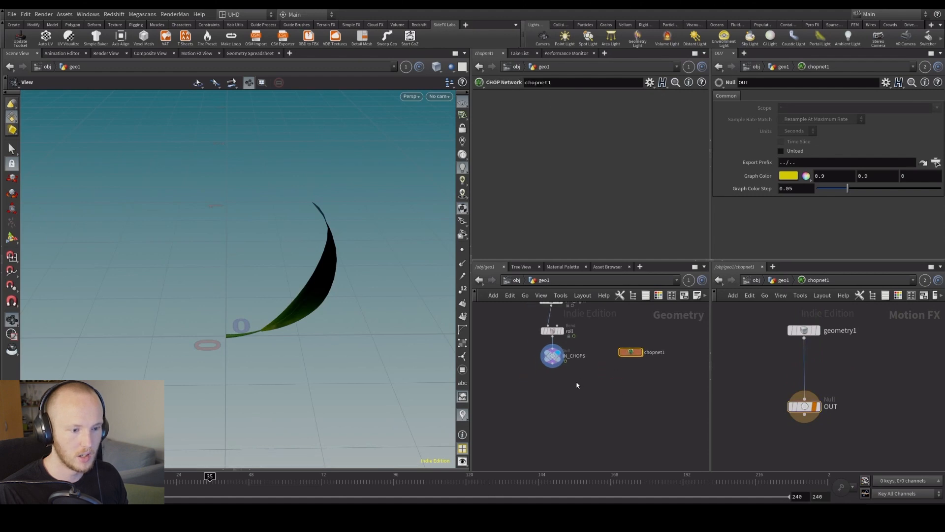
drag(553, 357, 552, 361)
key(Tab)
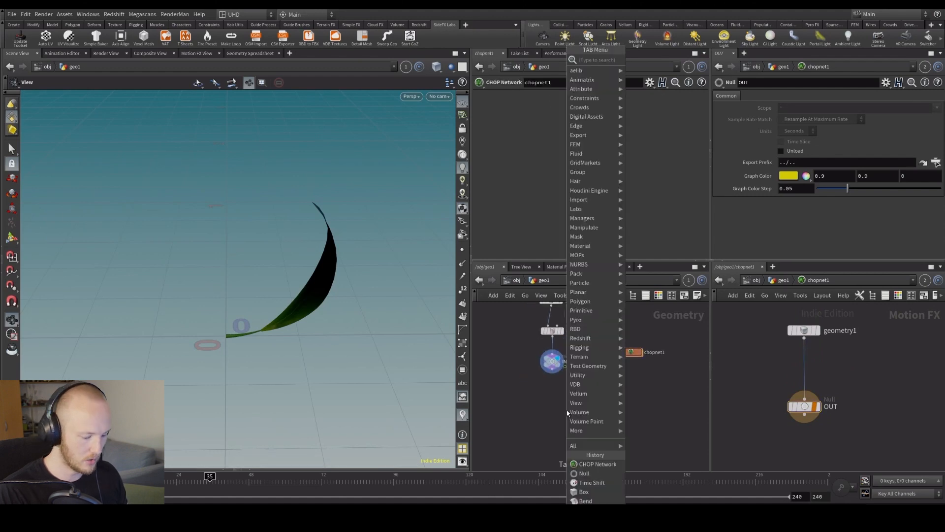
text(chann)
key(Return)
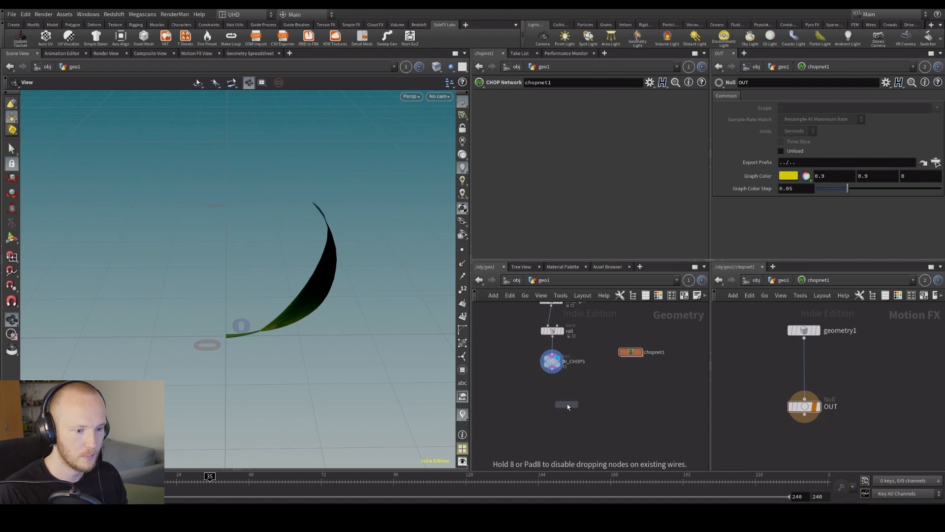
scroll(548, 408, up, 2)
click(551, 398)
click(555, 352)
click(550, 389)
drag(554, 398, 561, 398)
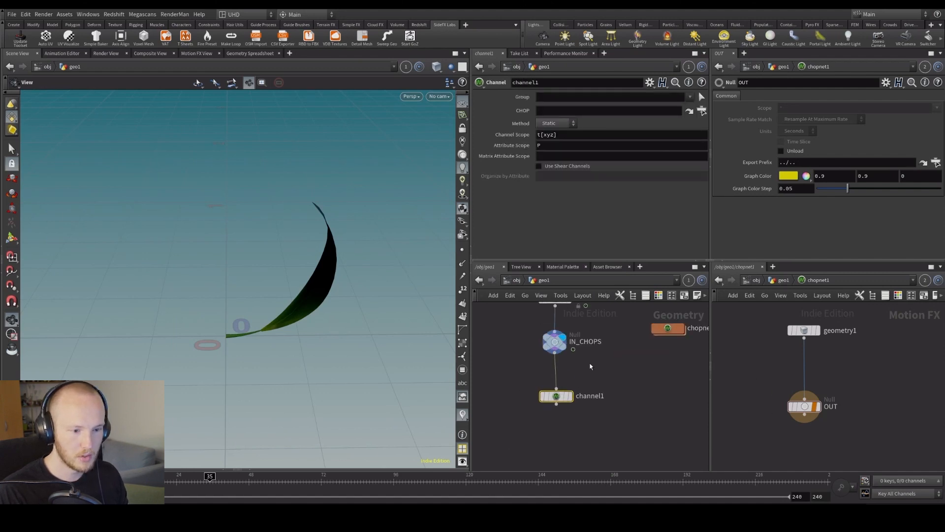
middle_drag(591, 366, 581, 403)
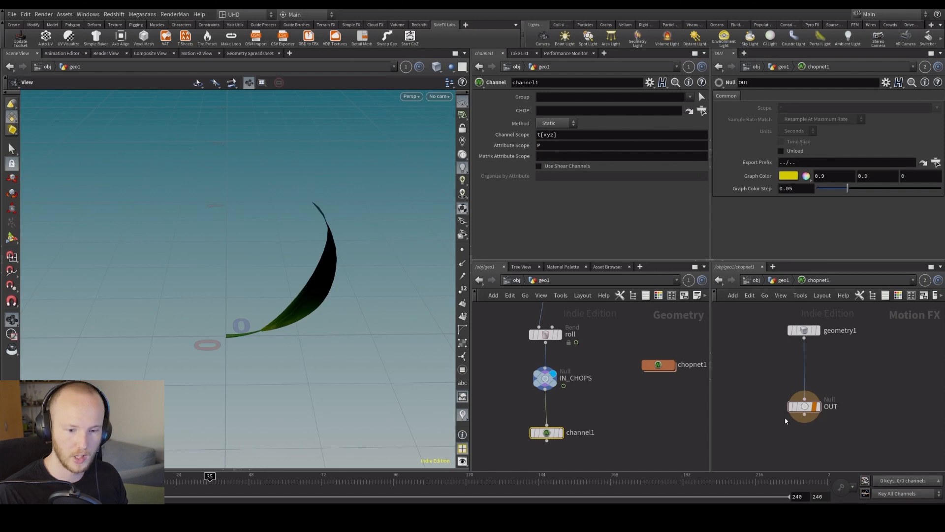
middle_drag(585, 404, 578, 396)
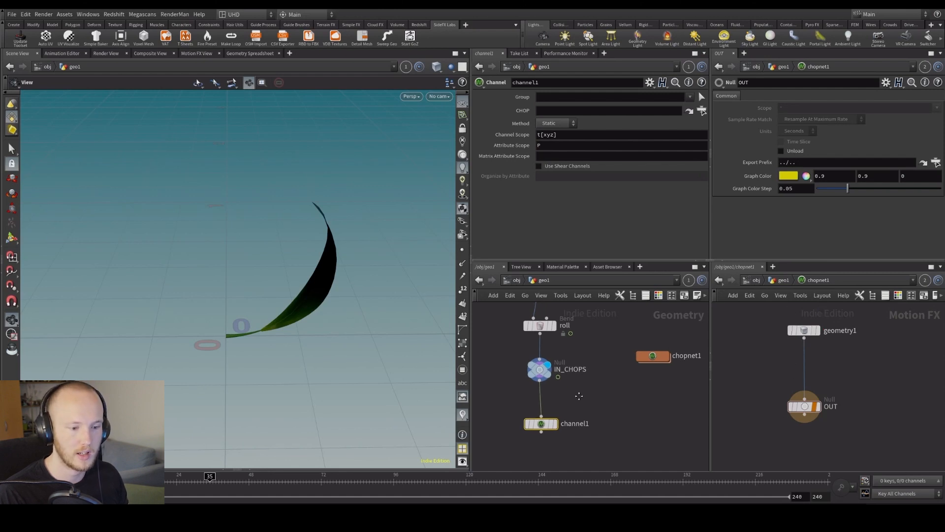
drag(537, 426, 539, 416)
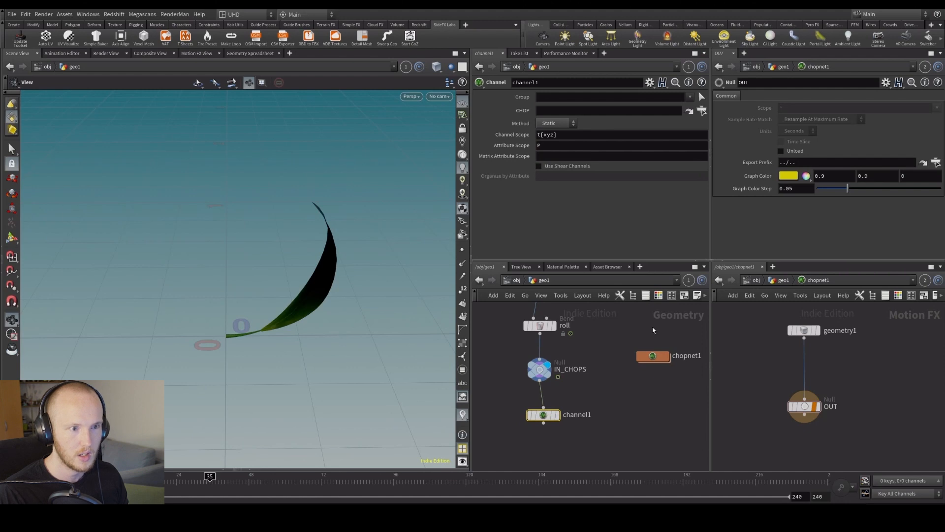
Step: Enter the OUT null's path as the Channel node's group, set the method to Animated and display the node
drag(793, 393, 545, 100)
click(556, 123)
click(554, 135)
click(561, 396)
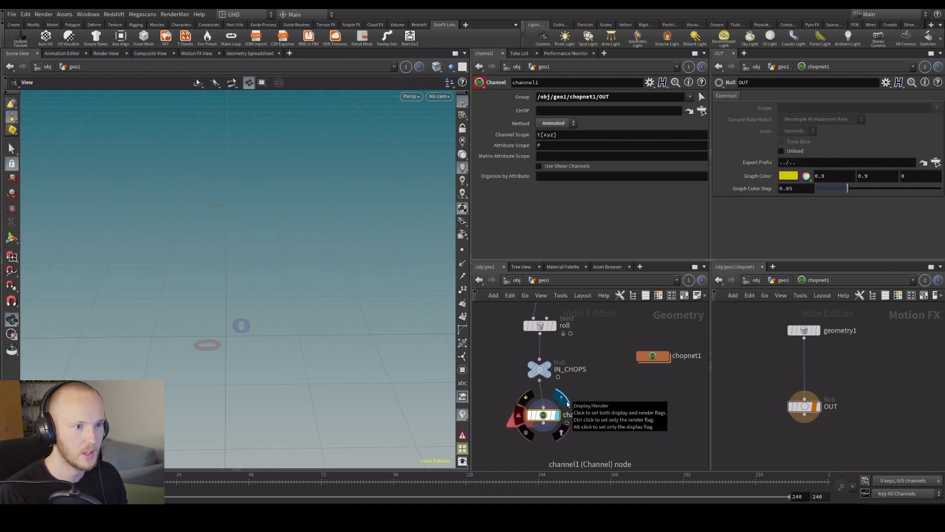
Step: Move the path /obj/geo1/chopnet1/OUT from the Channel node's group to its CHOP parameter and play back the animation
triple_click(564, 96)
key(ctrl+c)
key(BackSpace)
click(564, 110)
key(ctrl+v)
key(Return)
key(Up)
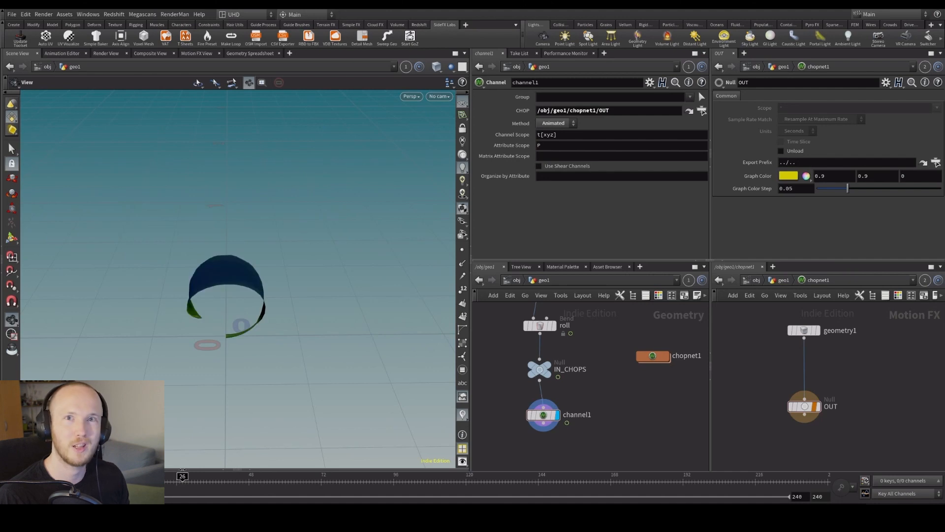
Step: Insert a Jiggle node between the Geometry node and the OUT null in the CHOP network
key(Tab)
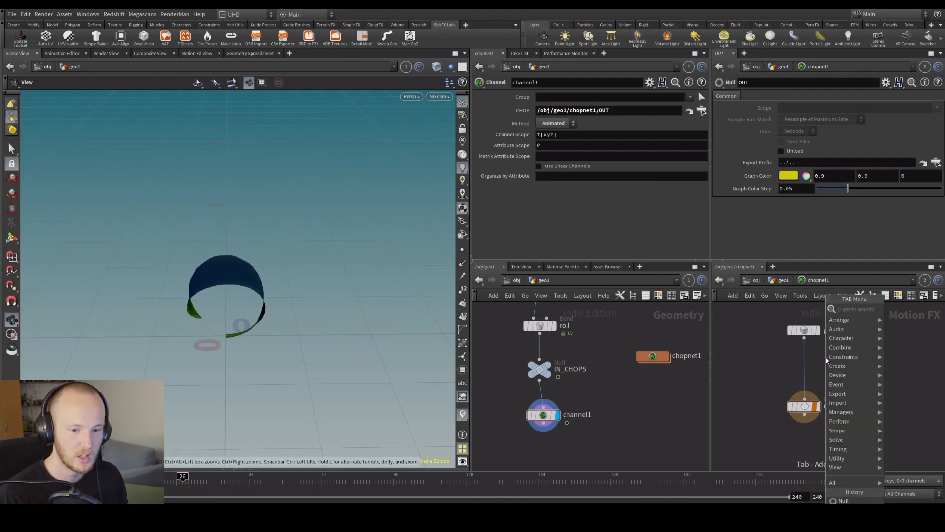
text(jiggle)
key(Return)
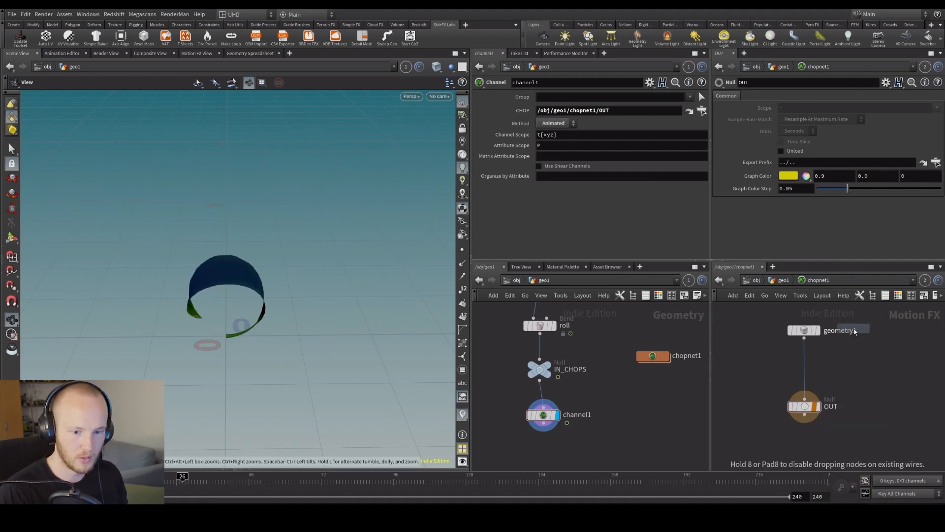
click(803, 360)
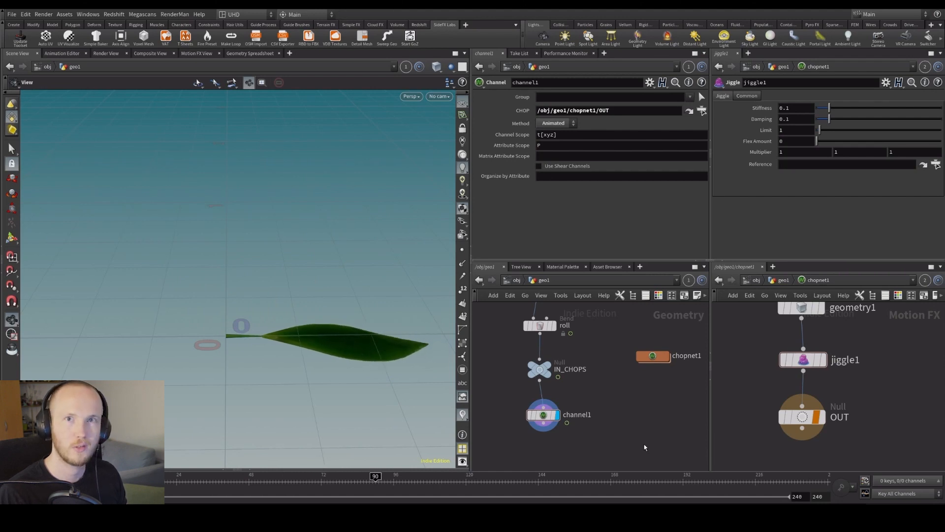
Step: Set the Jiggle node's stiffness to 0.158 and damping to 0.104, and play the animation from the start in side view
drag(249, 371, 384, 144)
drag(454, 102, 345, 283)
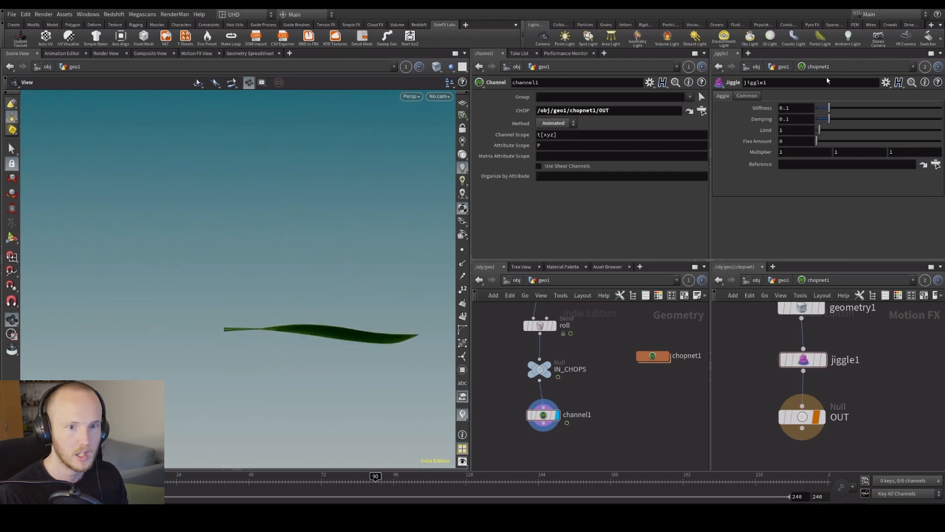
drag(171, 485, 228, 484)
mouse_move(828, 124)
mouse_down()
mouse_move(837, 108)
mouse_move(830, 119)
mouse_up()
key(ctrl+Up)
key(Up)
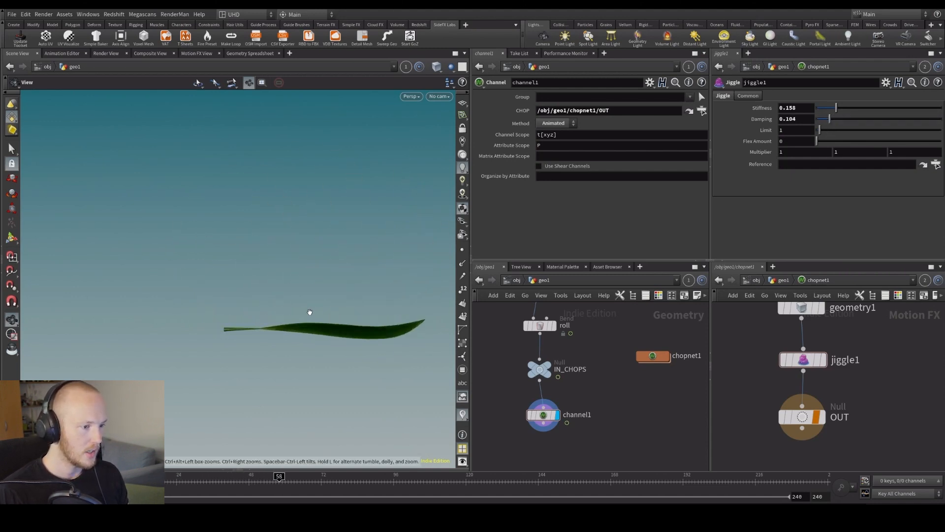
Step: Replay the unfurling animation from the first frame and examine the leaf's jiggle motion from different angles
drag(228, 481, 333, 496)
drag(333, 300, 348, 229)
key(ctrl+Up)
key(Up)
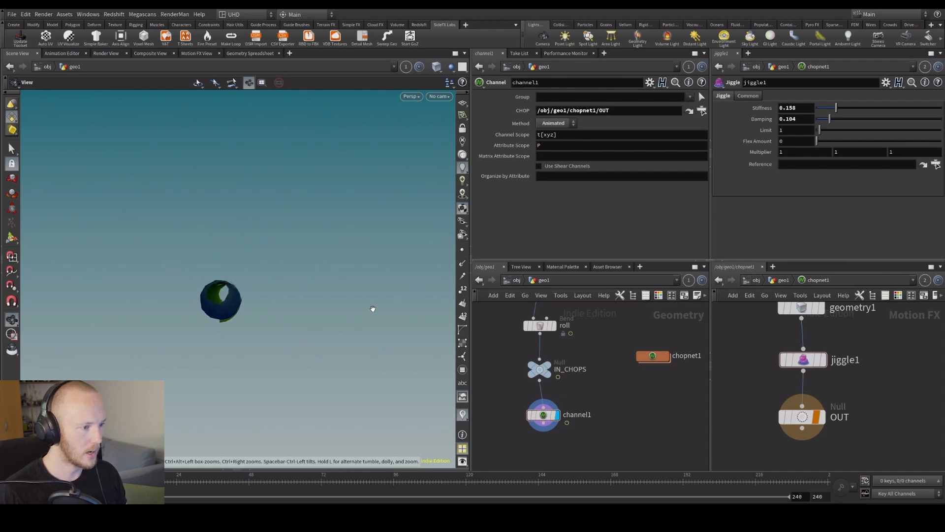
key(ctrl+Up)
right_drag(273, 331, 169, 284)
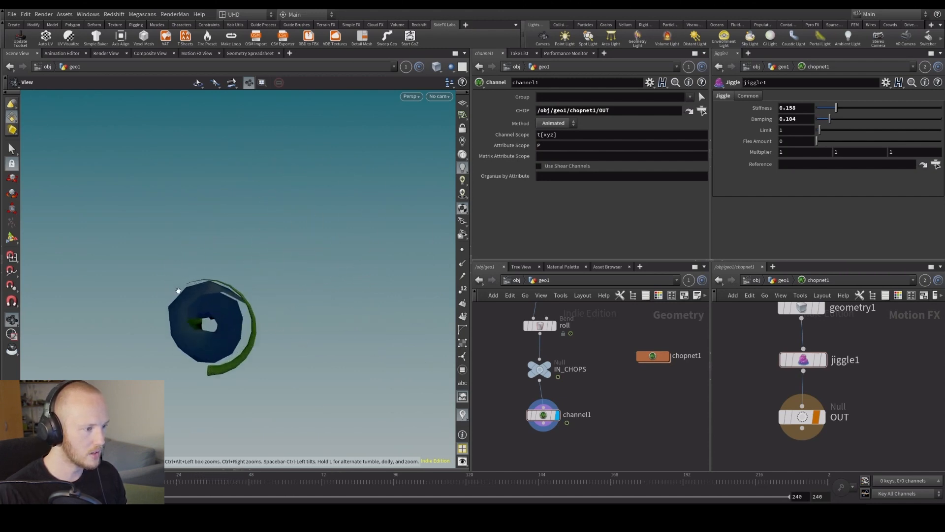
scroll(520, 429, down, 3)
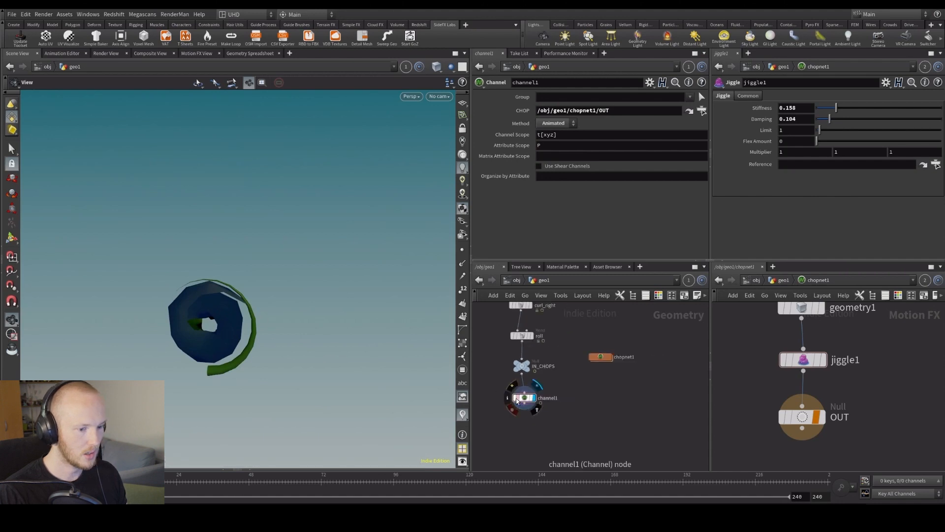
Step: Move the Channel node further below IN_CHOPS and scrub to frame 47 for a close view of the leaf's stem joint
drag(520, 429, 519, 437)
drag(286, 297, 295, 316)
scroll(303, 301, up, 5)
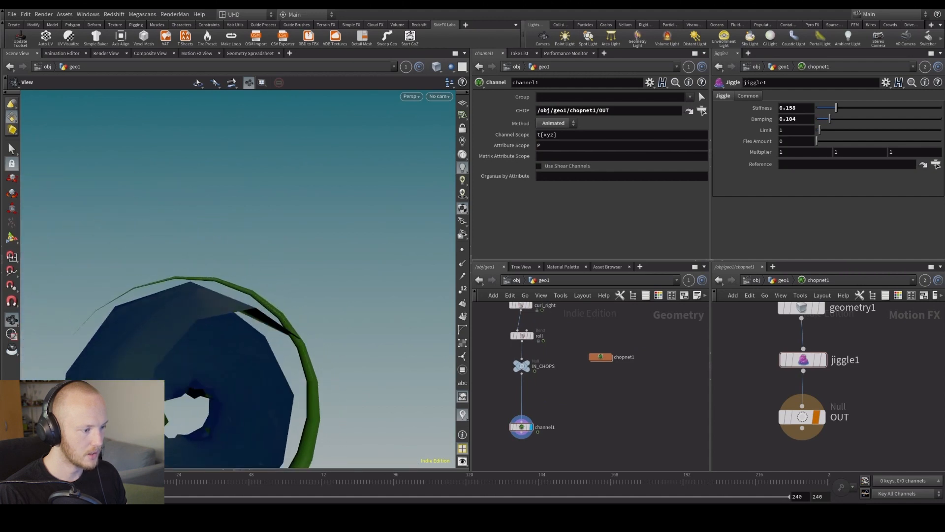
drag(143, 476, 245, 477)
drag(284, 373, 283, 441)
Step: Insert a Fuse node directly below merge1 to weld the stem and leaf points, keeping the 0.001 snap distance
middle_drag(560, 315, 580, 460)
middle_drag(549, 345, 556, 418)
scroll(557, 419, up, 3)
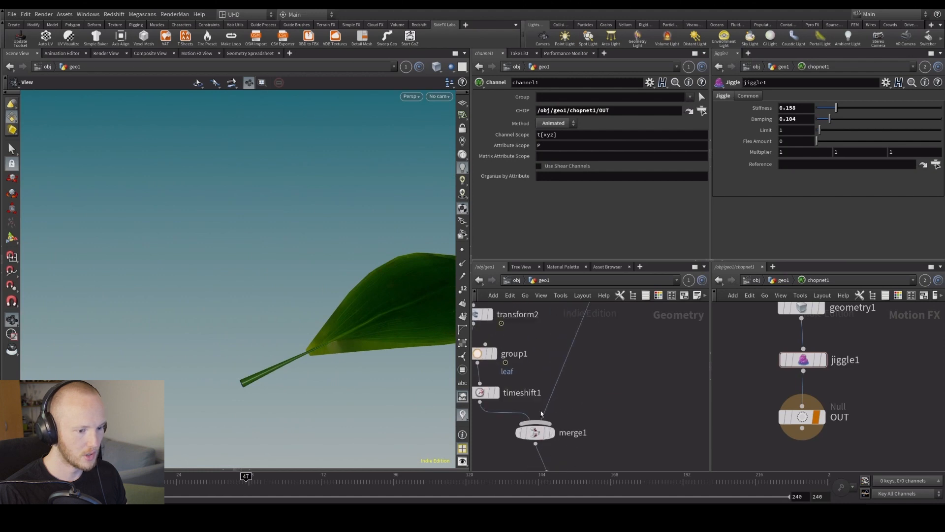
click(560, 414)
middle_drag(544, 457, 517, 359)
scroll(517, 359, up, 3)
key(Tab)
text(f)
key(Return)
click(512, 366)
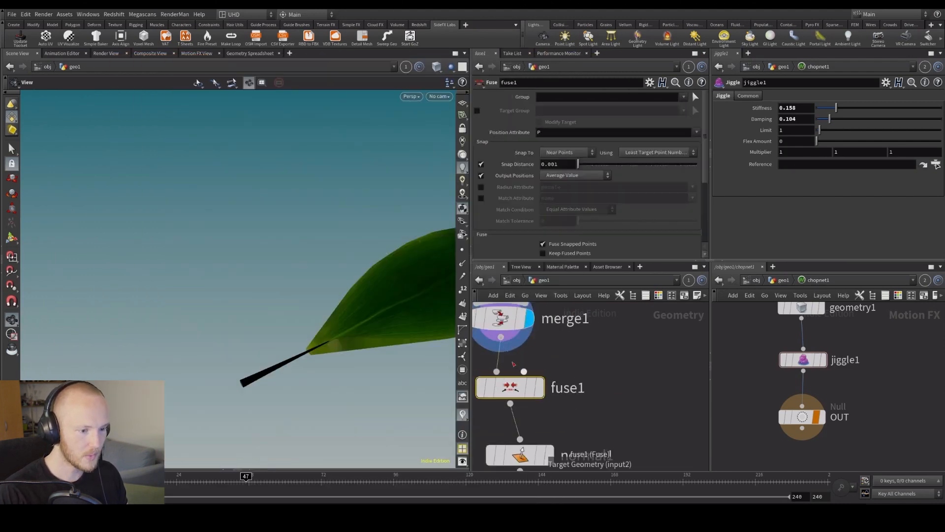
click(539, 388)
Step: Display the Channel node at the end of the chain and scrub through the animation to check the stem joint
drag(401, 354, 354, 393)
scroll(602, 383, down, 5)
scroll(609, 402, up, 1)
middle_drag(609, 402, 603, 363)
middle_drag(588, 449, 587, 366)
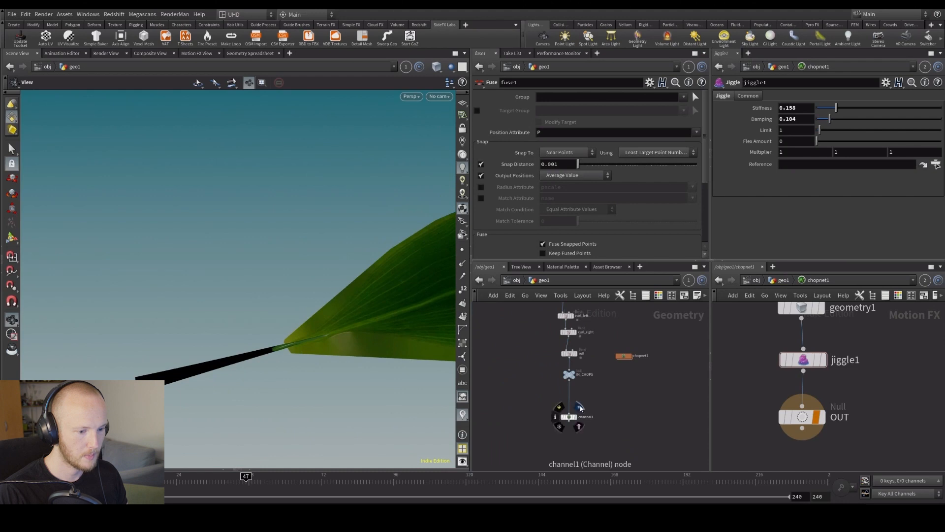
click(579, 405)
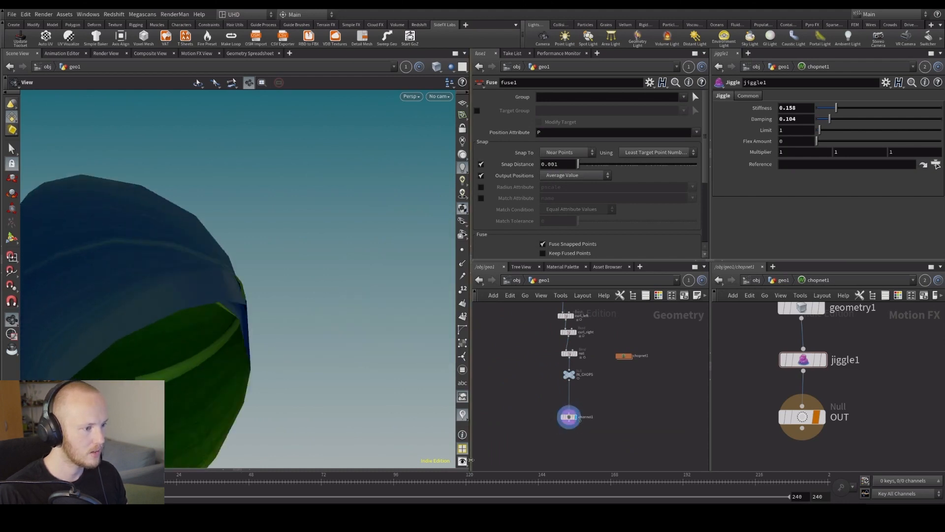
drag(182, 483, 166, 483)
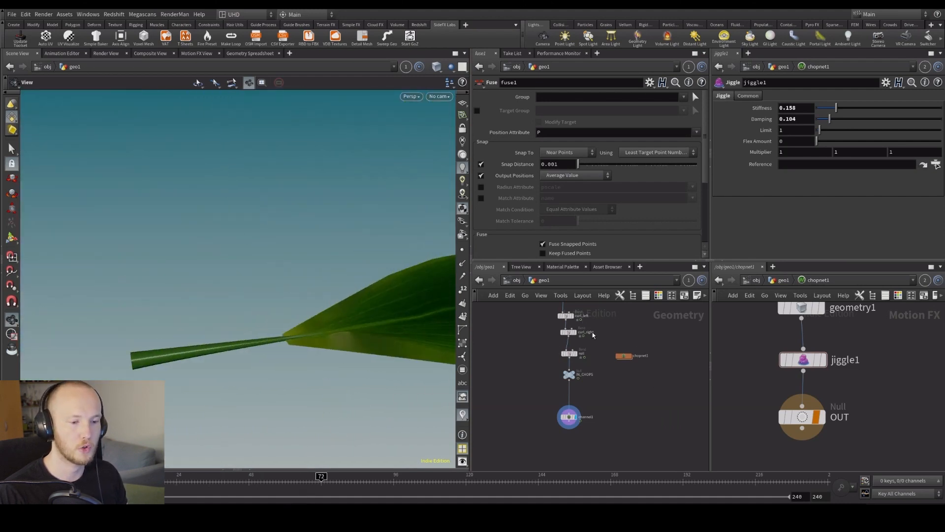
middle_drag(589, 326, 595, 380)
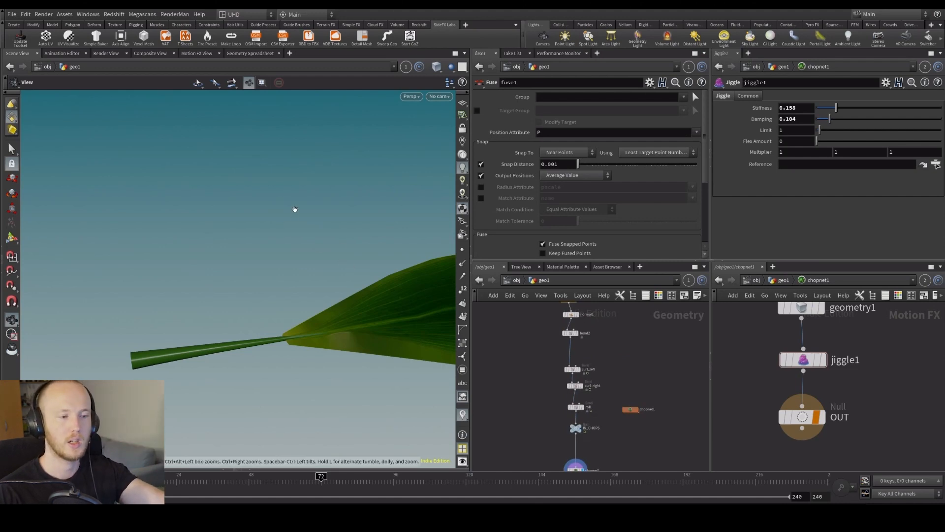
drag(331, 289, 326, 348)
Step: Insert a Transform node between the roll Bend node and IN_CHOPS and display it
middle_drag(555, 409, 525, 332)
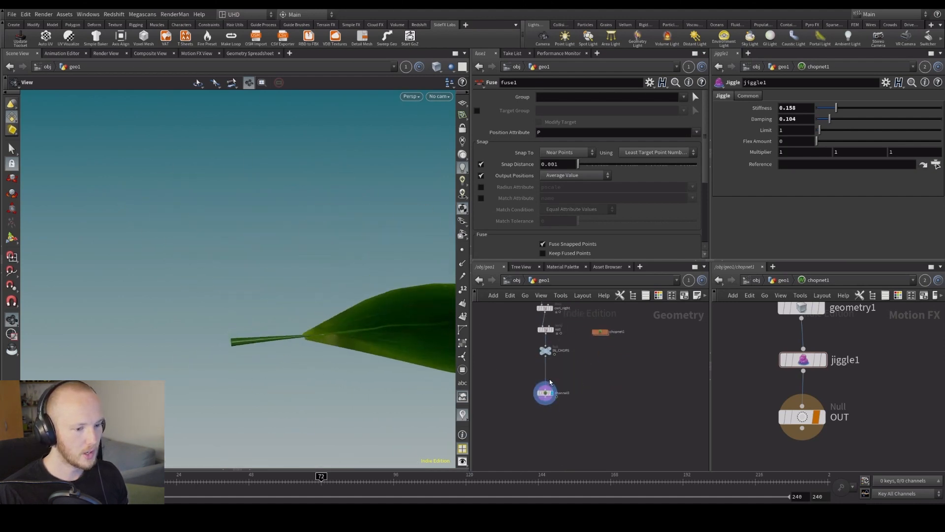
scroll(550, 366, up, 3)
drag(542, 335, 542, 361)
key(Tab)
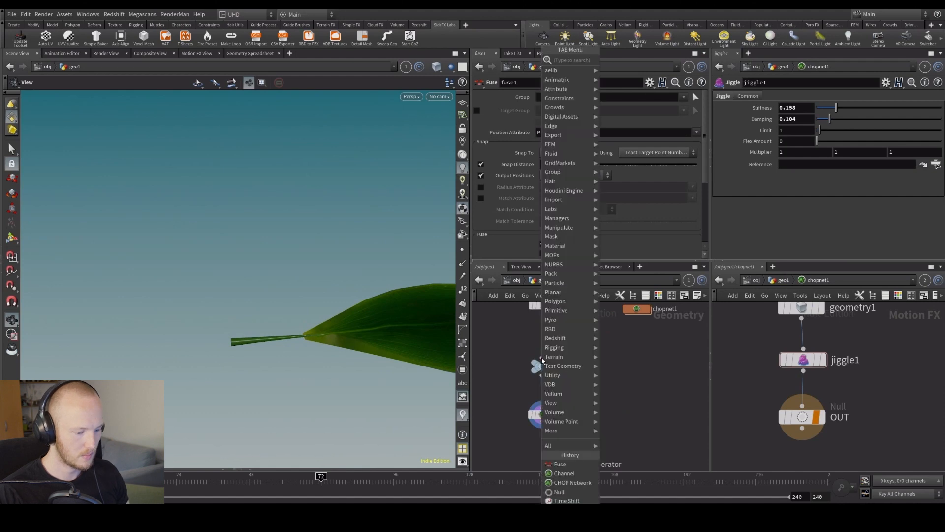
text(trans)
key(Return)
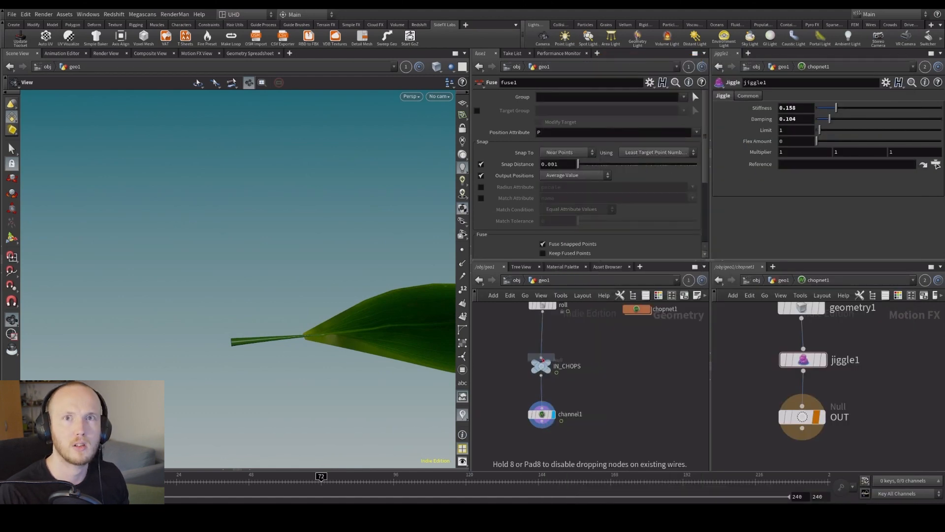
click(542, 342)
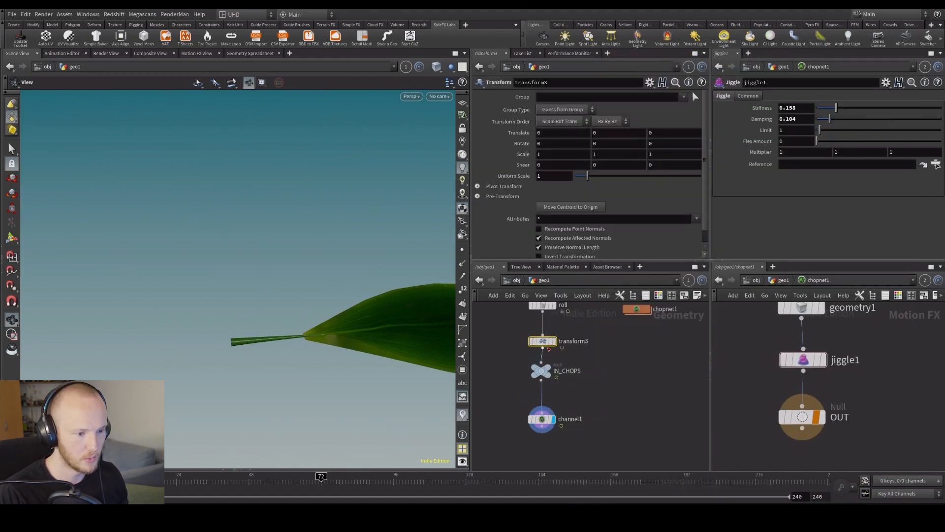
click(553, 341)
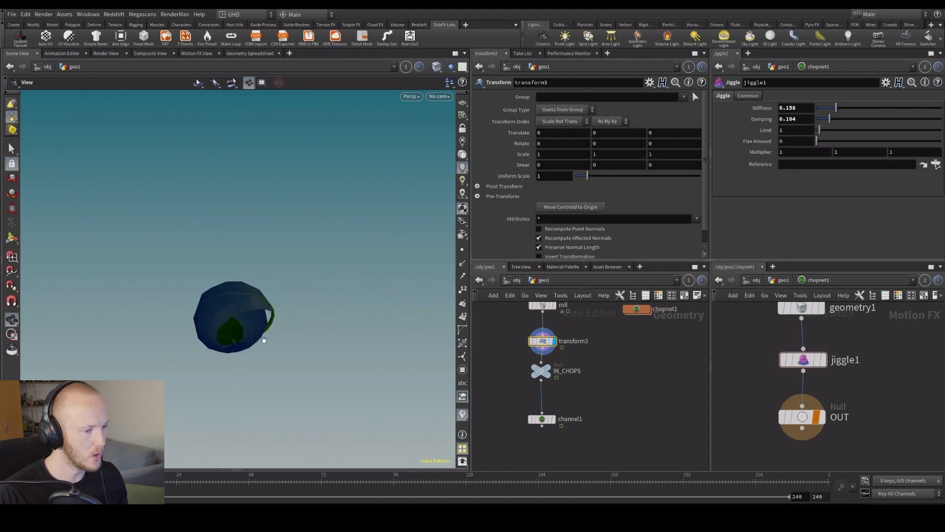
Step: Keyframe the new Transform node's uniform scale from 0 on the first frame up to 1 early in the unfurling
alt+click(538, 176)
key(Left)
key(Left)
key(Left)
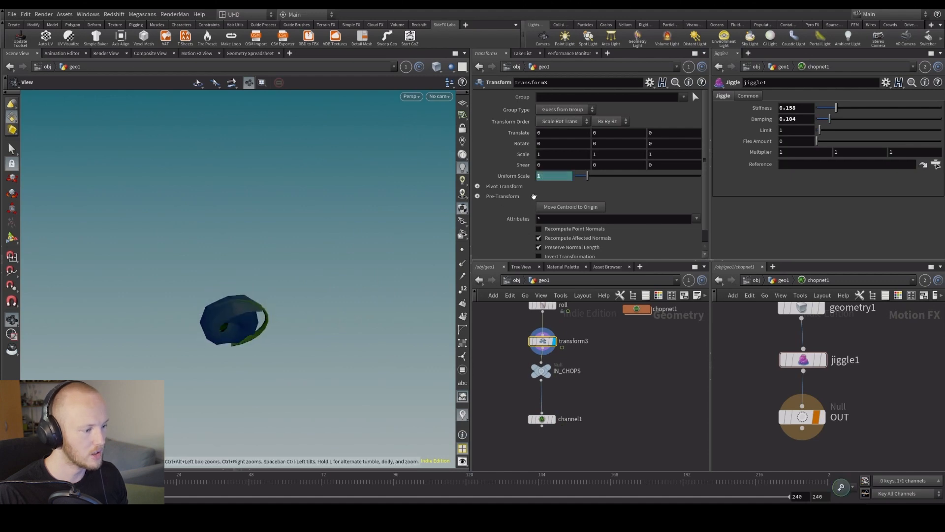
drag(587, 176, 566, 182)
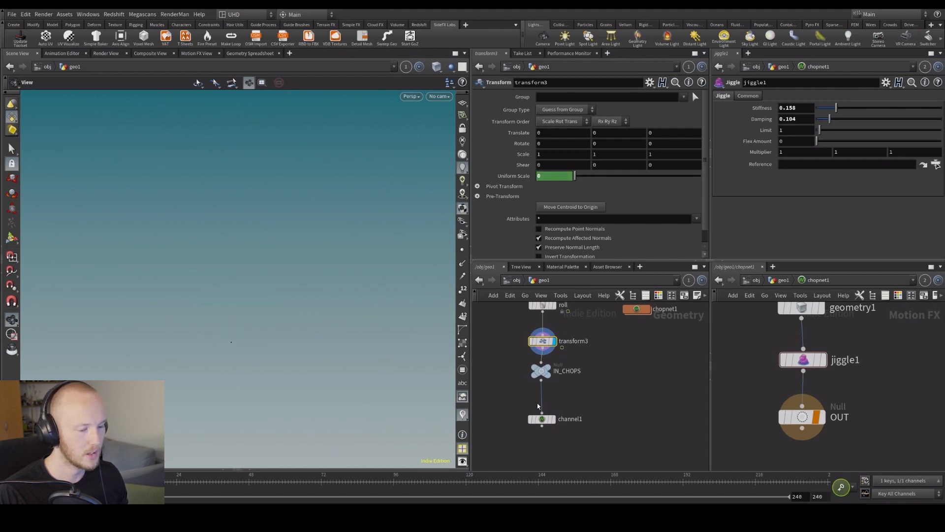
Step: Display the Channel node and play back the leaf scaling in with the jiggle applied
click(553, 419)
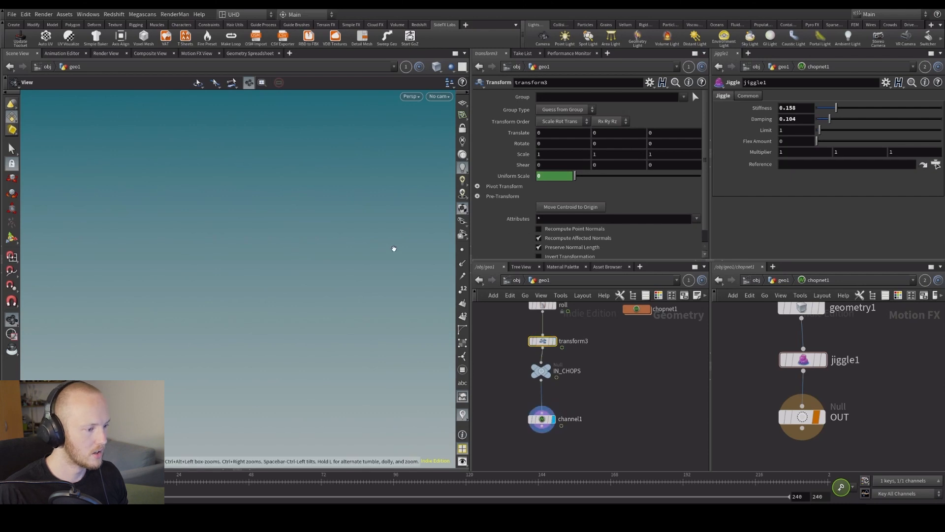
key(Up)
key(Up)
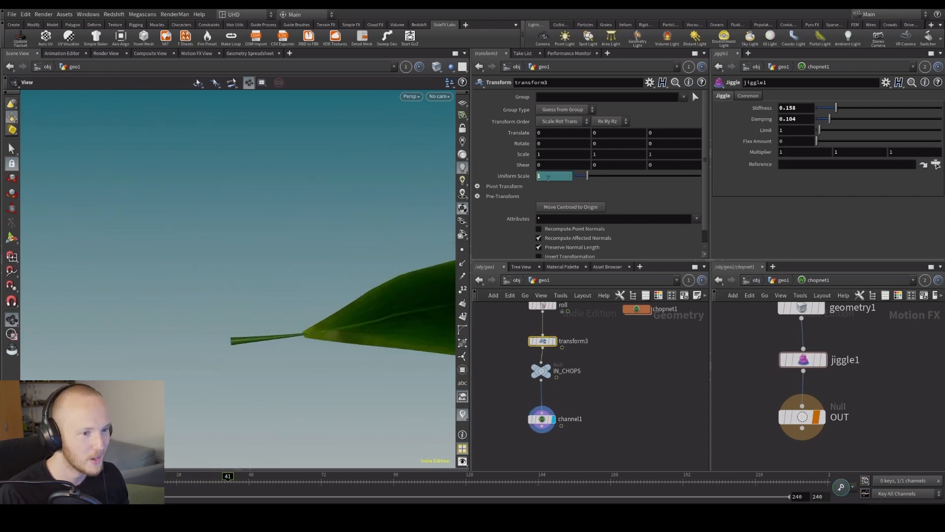
Step: Move the uniform scale curve's end key of value 1 to frame 24, play the result and close the animation editor
shift+click(549, 176)
drag(410, 126, 377, 108)
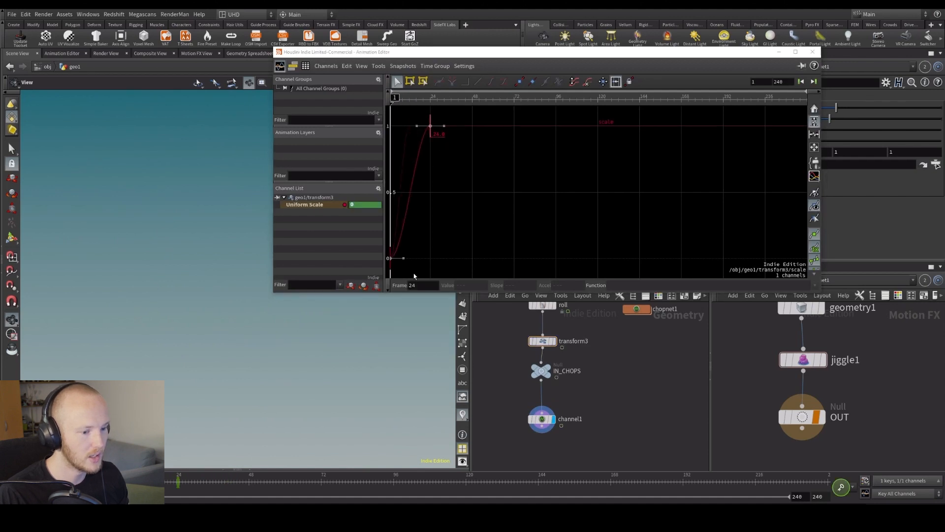
click(84, 210)
key(Up)
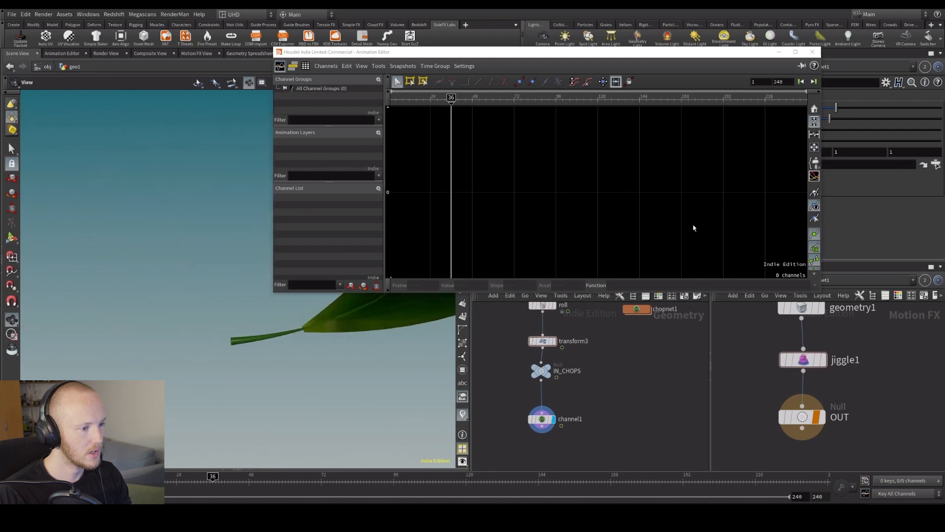
click(813, 52)
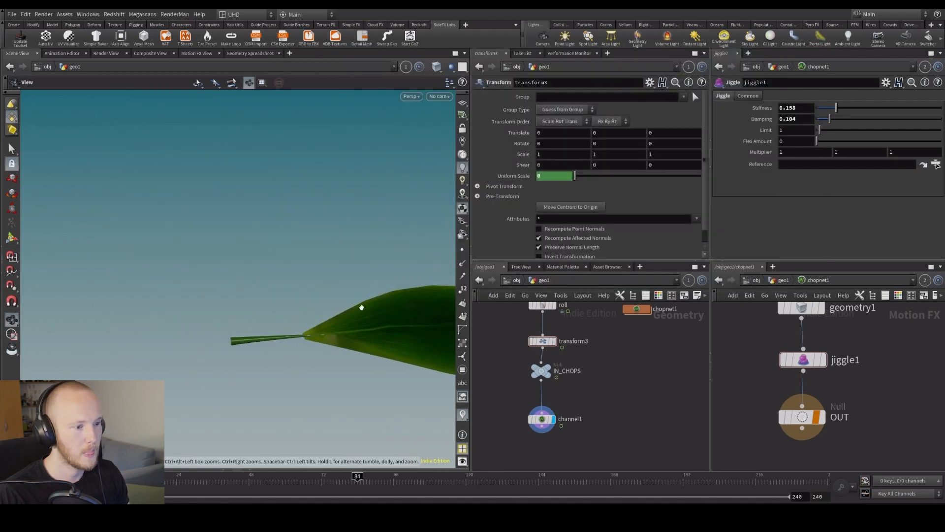
Step: Shorten the playback range to end at frame 69 and play the animation
click(312, 480)
drag(789, 497, 329, 496)
key(Up)
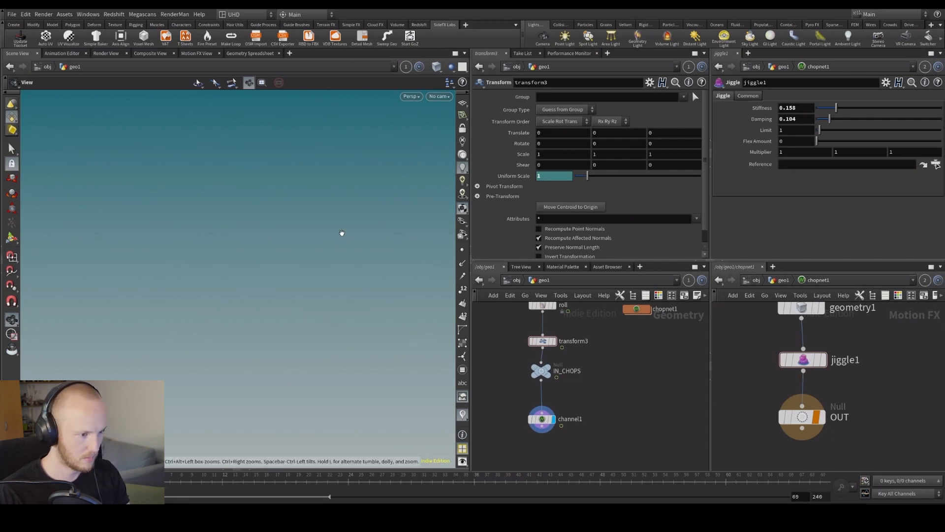
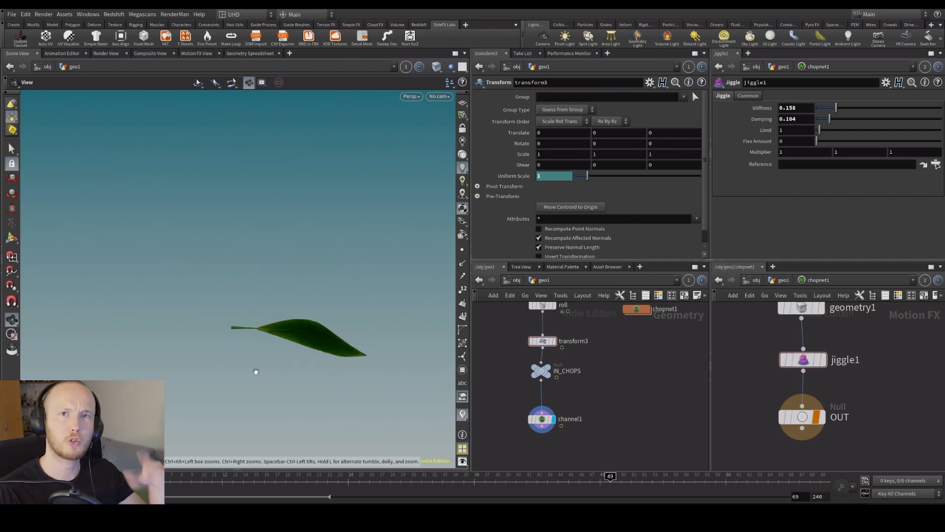
drag(207, 359, 298, 342)
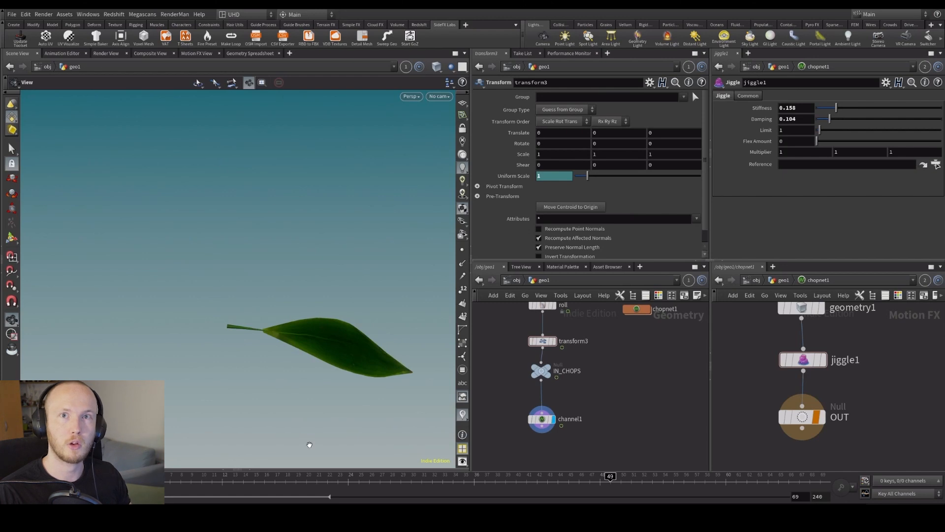
middle_drag(569, 409, 576, 359)
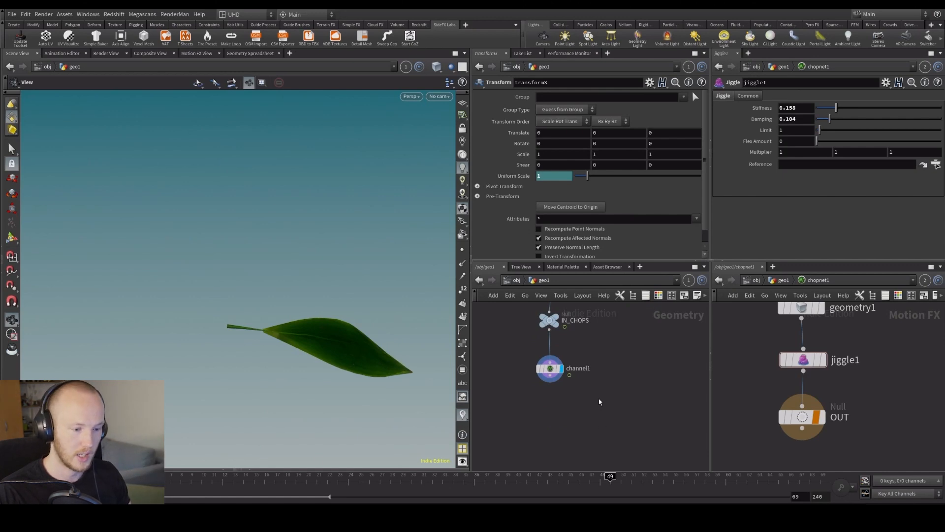
drag(336, 324, 270, 311)
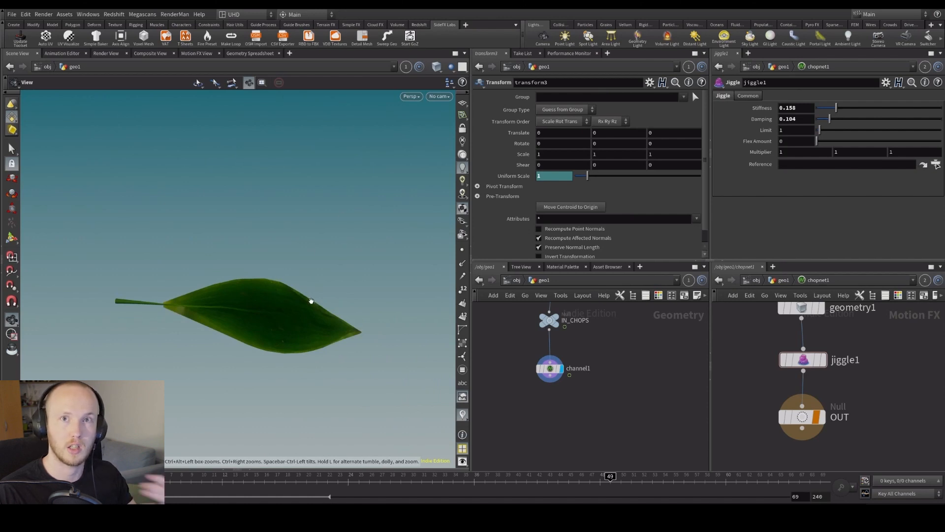
scroll(564, 421, down, 2)
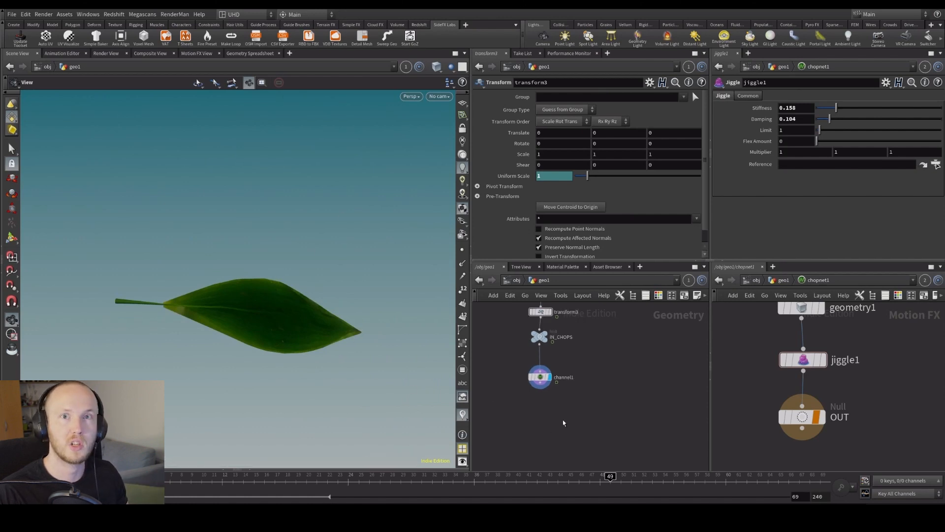
middle_drag(563, 424, 576, 449)
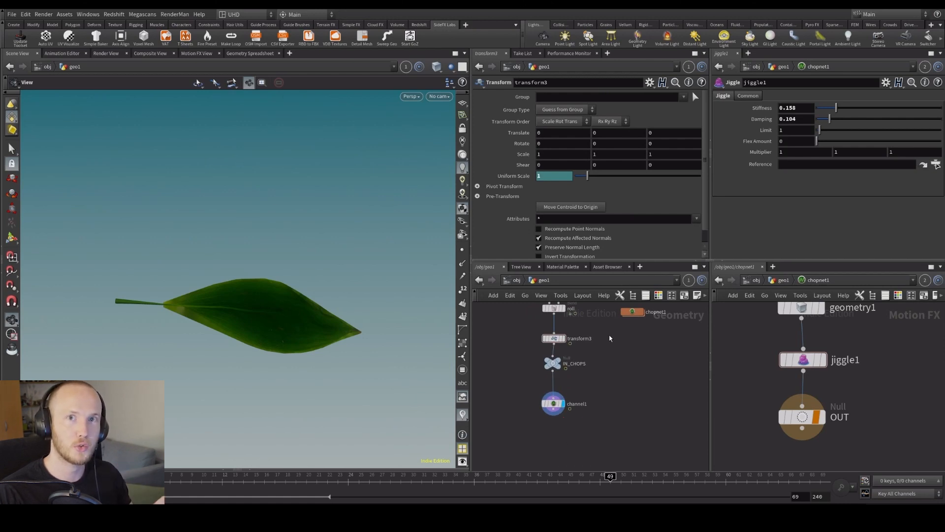
middle_drag(617, 411, 596, 398)
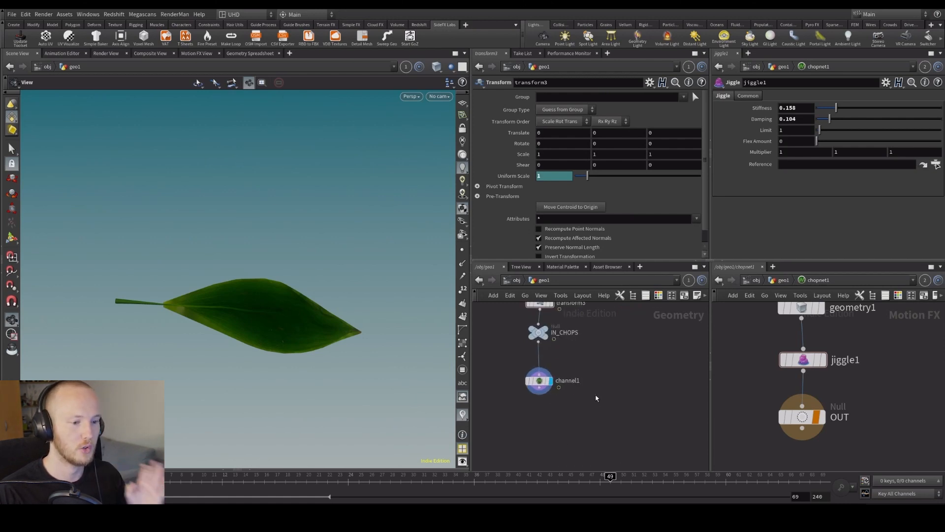
scroll(574, 393, down, 3)
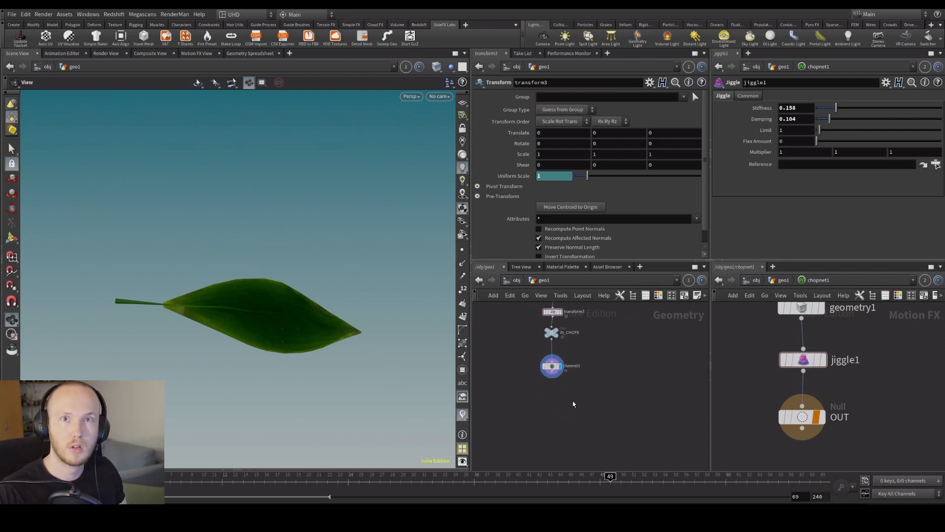
Step: Add a ROP Alembic Output node below the Channel node and connect the Channel node's output to it
middle_drag(582, 406, 568, 376)
key(Tab)
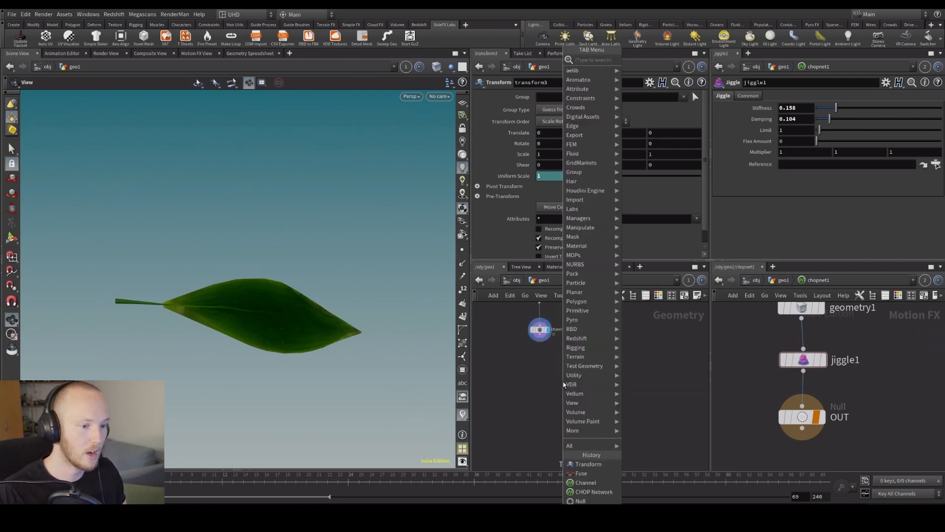
text(rop al)
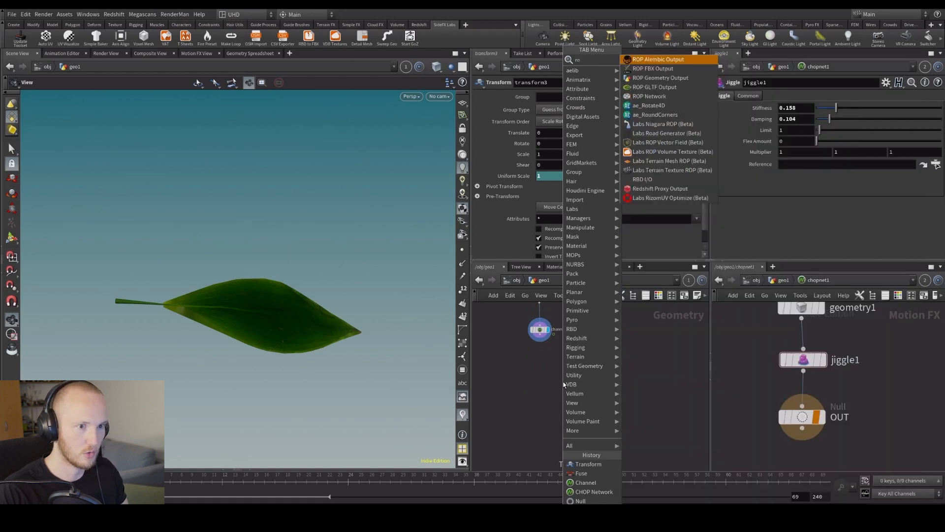
key(Return)
key(Return)
drag(571, 313, 539, 375)
click(540, 338)
click(576, 344)
middle_drag(578, 344, 592, 374)
scroll(597, 375, up, 2)
scroll(574, 389, up, 2)
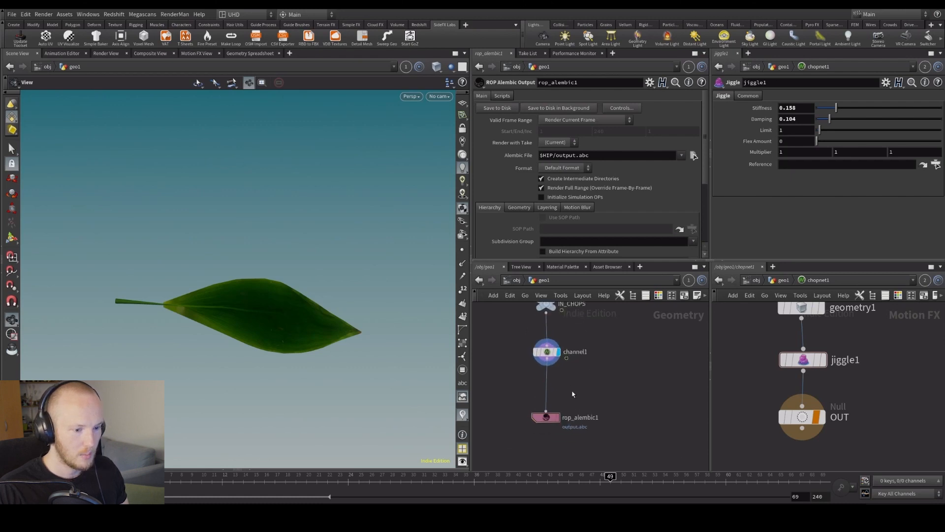
Step: Insert an Attribute Wrangle node between the Channel node and the ROP Alembic Output, then display it
key(Tab)
text(awr)
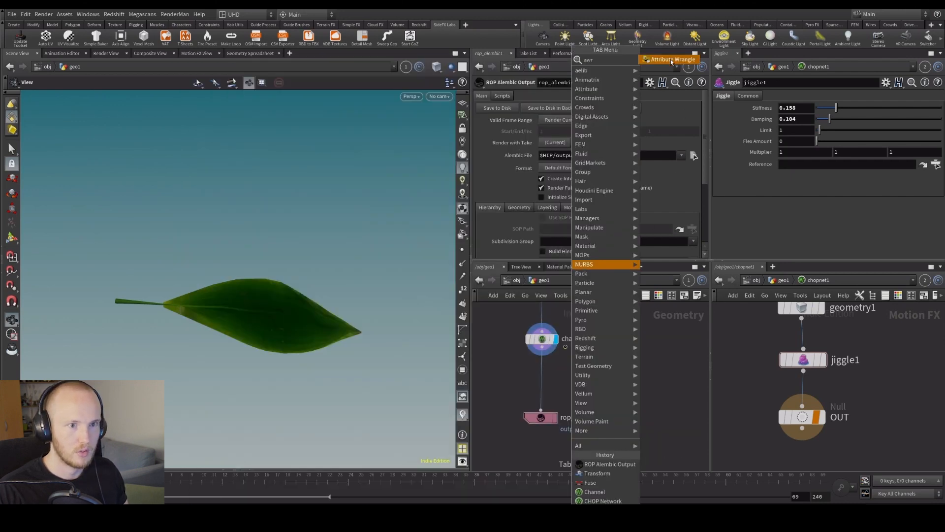
click(671, 60)
click(541, 375)
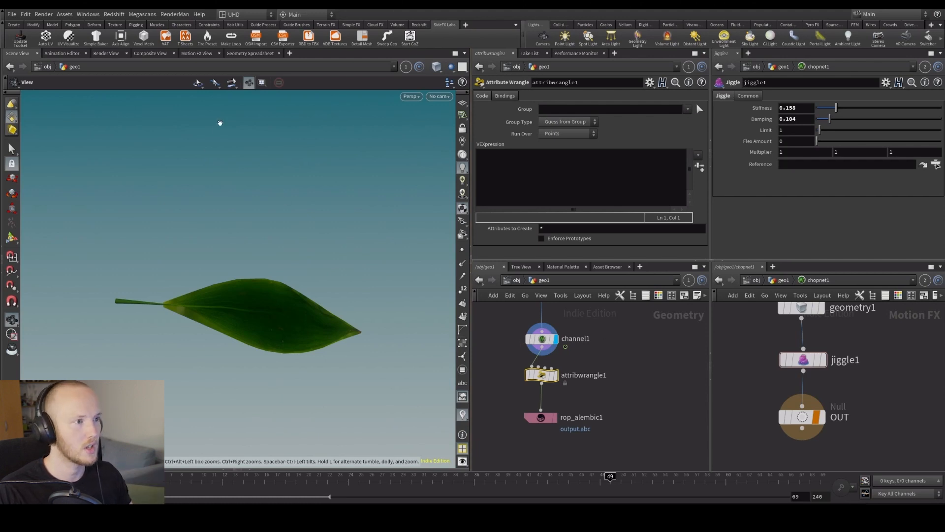
click(3, 180)
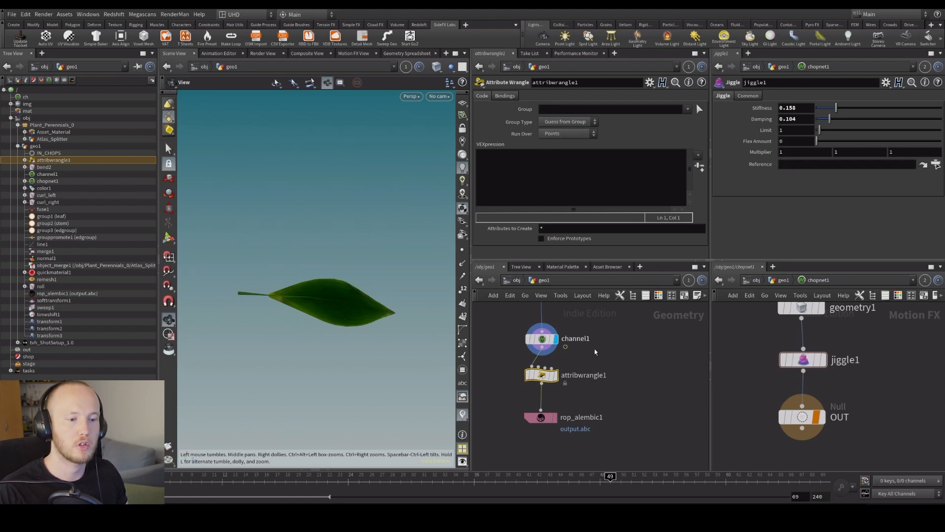
mouse_move(539, 377)
mouse_down()
mouse_move(551, 379)
mouse_move(542, 368)
mouse_move(505, 367)
mouse_move(546, 383)
mouse_up()
Step: Set the wrangle to run over primitives and enter the VEX code s@path = "leaf";
click(554, 133)
click(555, 152)
click(534, 164)
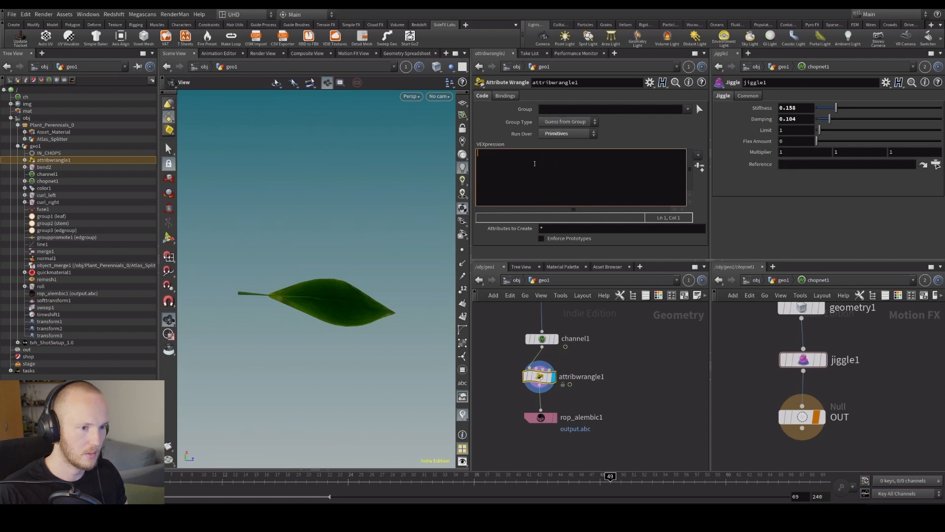
text(s@)
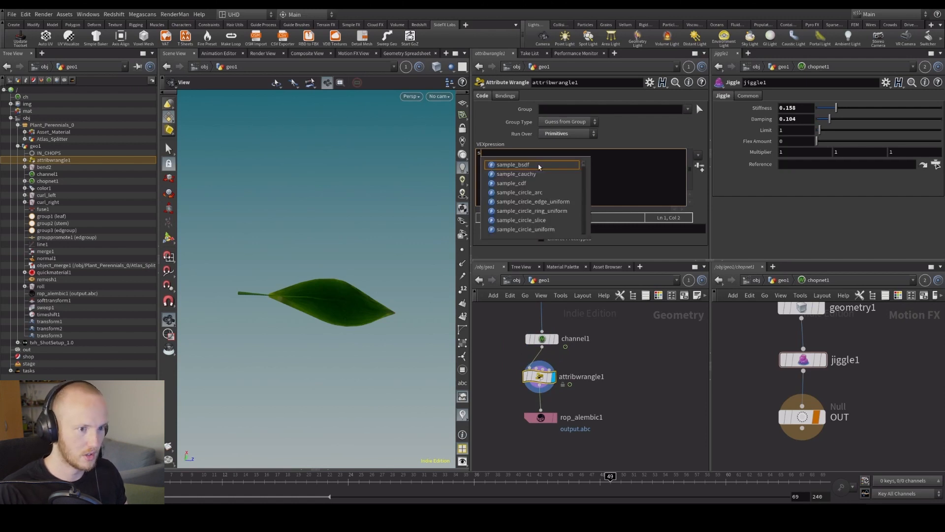
key(Escape)
text(path = )
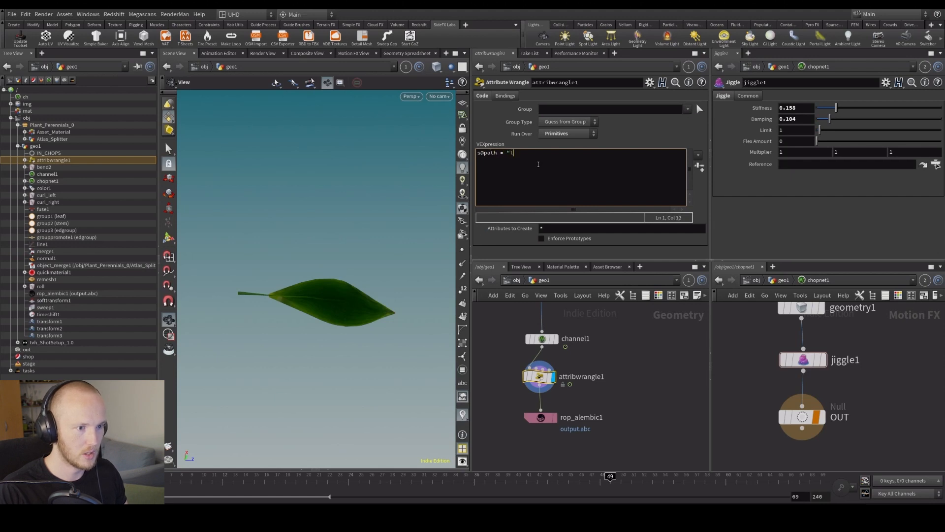
text("leaf";)
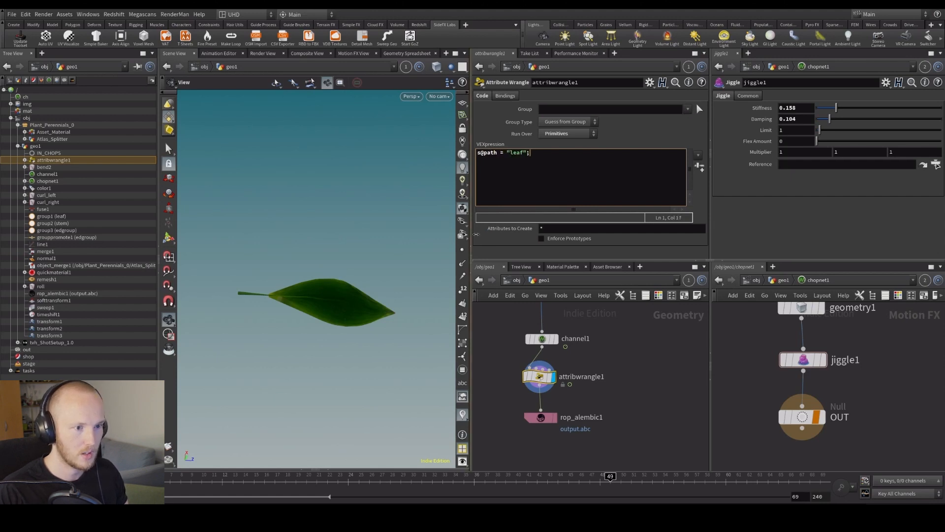
Step: Restrict the wrangle to the leaf group and extend its path value to "leaf/leaf"
click(687, 109)
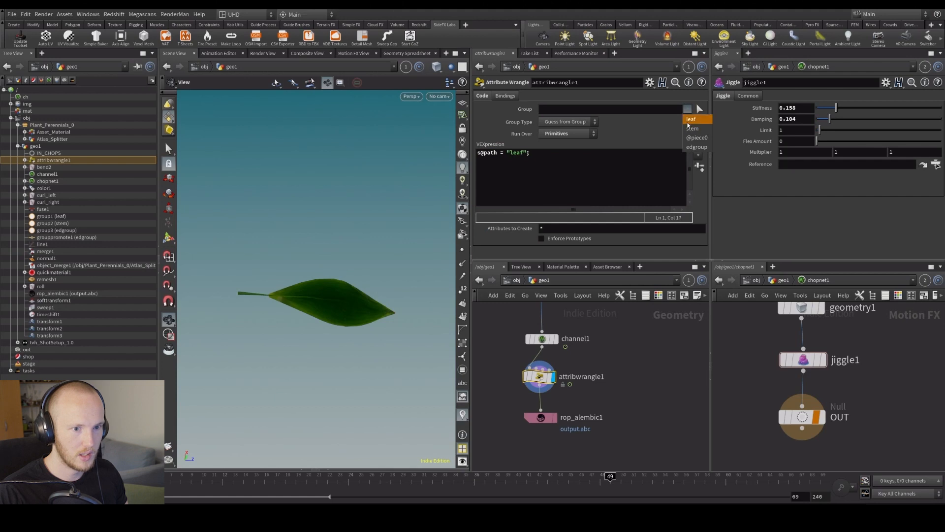
click(691, 119)
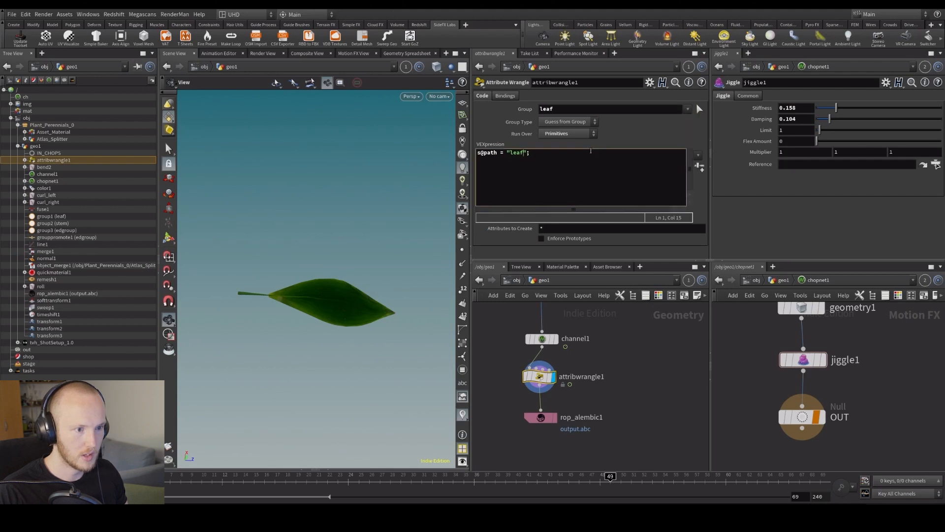
text(/leaf)
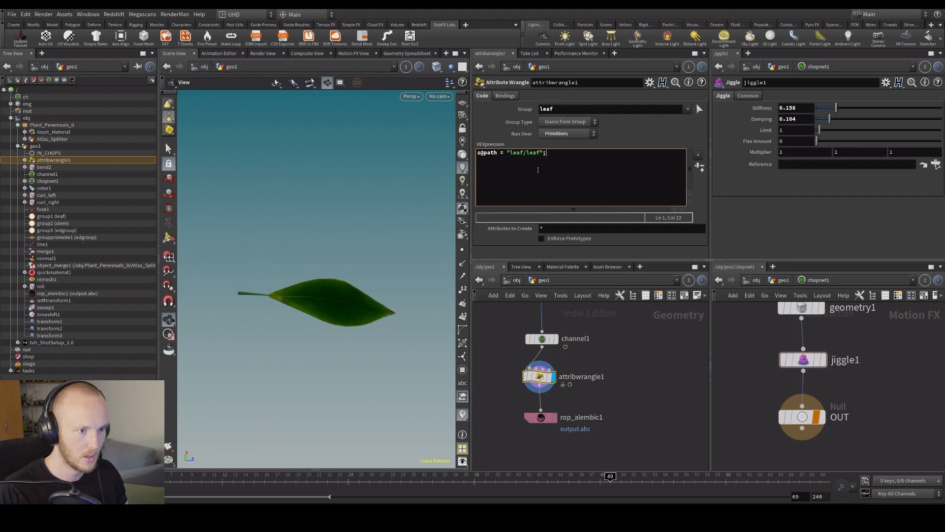
Step: Duplicate the wrangle directly below the first one and set the copy's group to stem
key(ctrl+a)
key(ctrl+c)
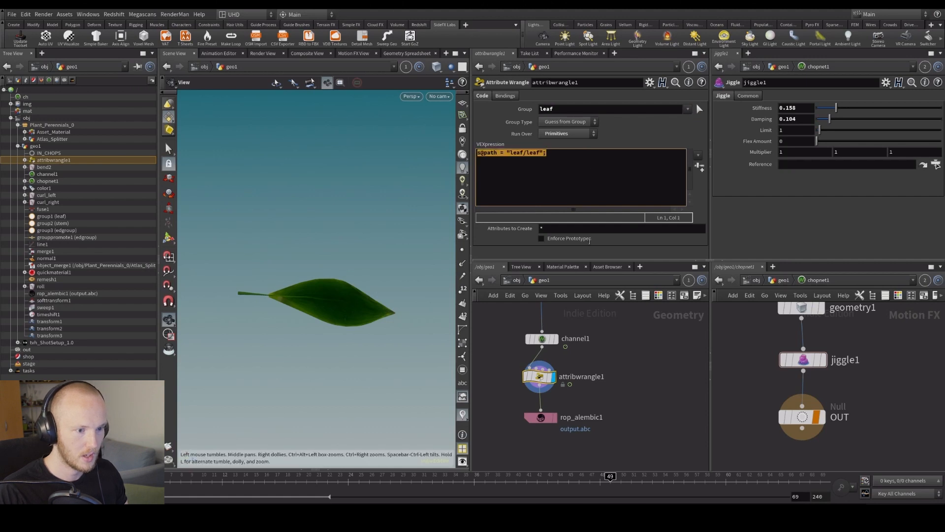
mouse_move(539, 381)
alt+drag(539, 377, 540, 411)
click(555, 109)
key(BackSpace)
key(BackSpace)
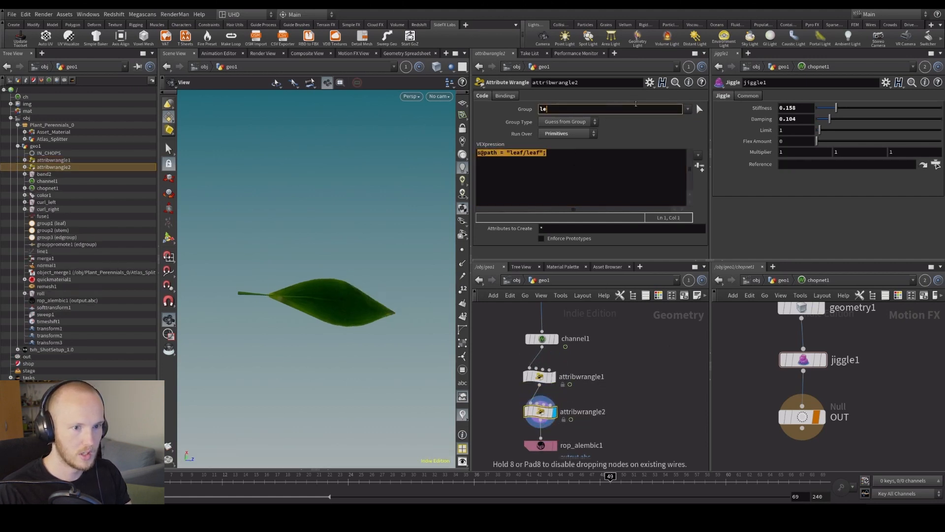
click(688, 109)
click(692, 129)
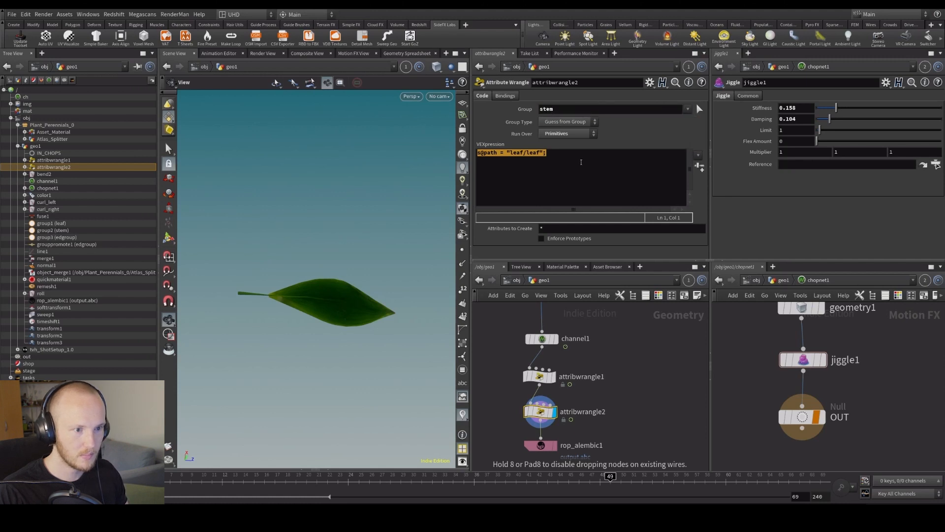
click(521, 153)
key(ctrl+v)
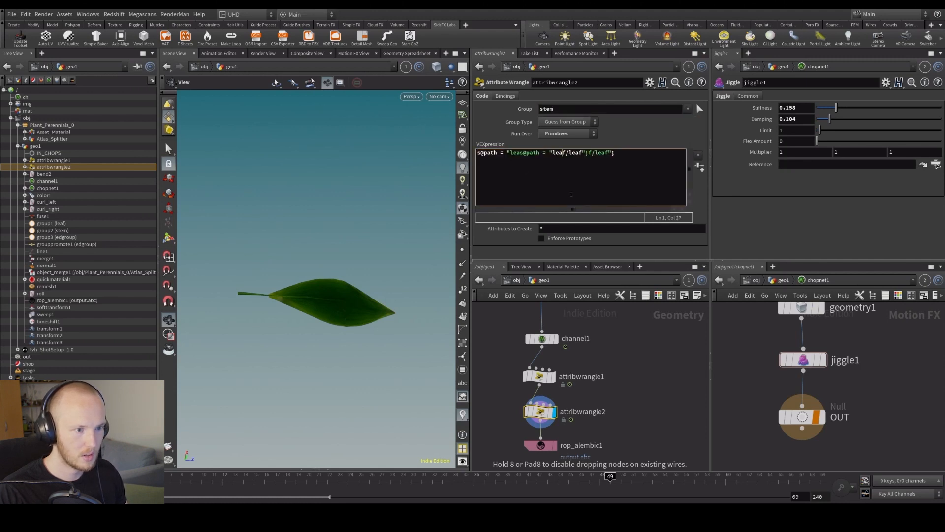
drag(549, 152, 605, 154)
click(626, 155)
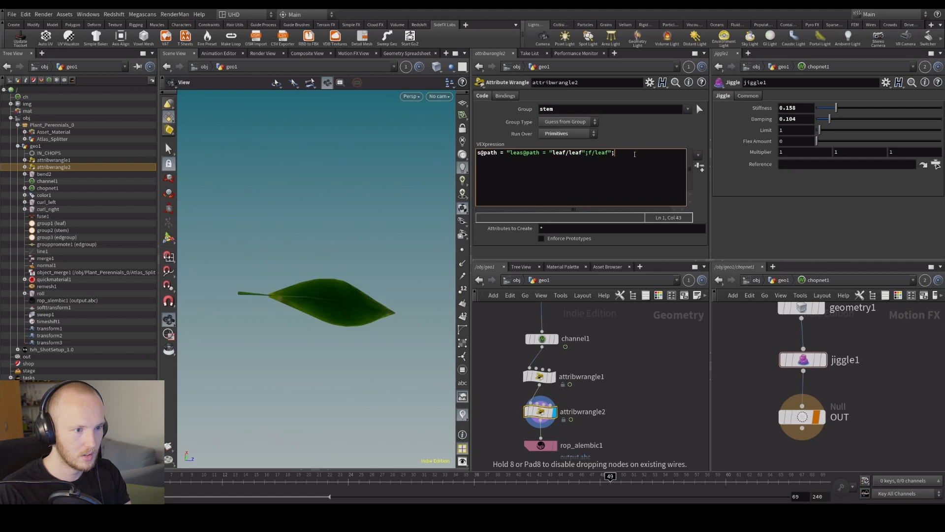
Step: Replace the second wrangle's VEX code with s@path = "leaf/stem";
drag(516, 362, 549, 421)
click(535, 191)
key(ctrl+a)
key(ctrl+c)
key(ctrl+a)
key(ctrl+v)
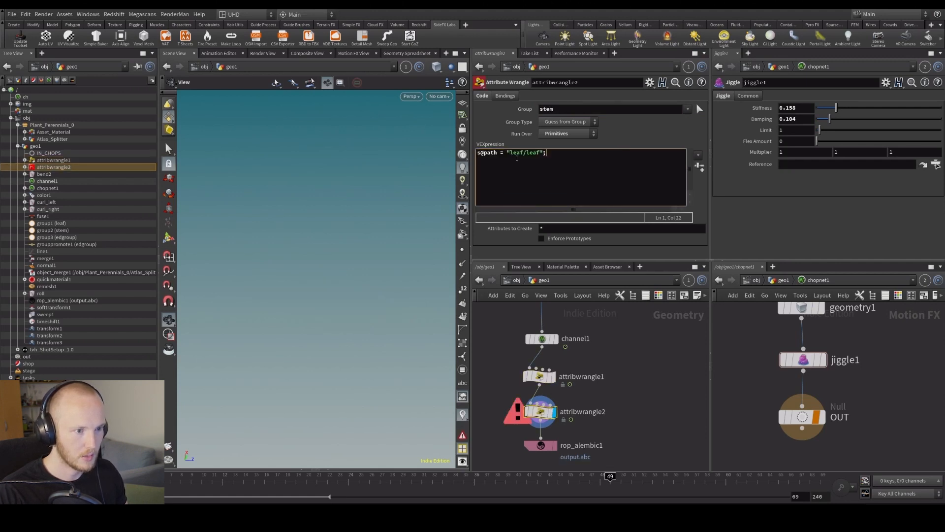
key(BackSpace)
key(BackSpace)
key(BackSpace)
key(BackSpace)
text(stem)
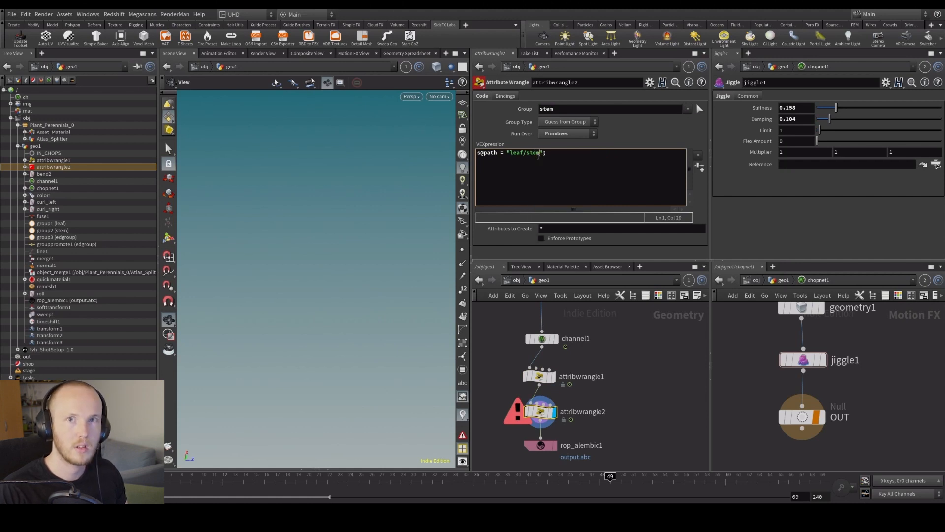
Step: Apply the PUBLISH preset to the ROP Alembic Output node
scroll(609, 394, down, 1)
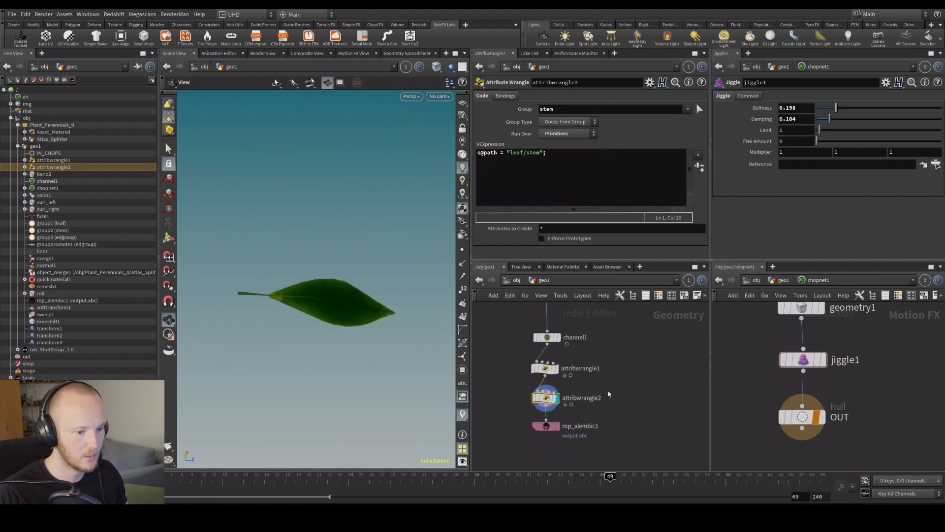
middle_drag(565, 413, 578, 381)
drag(562, 397, 564, 401)
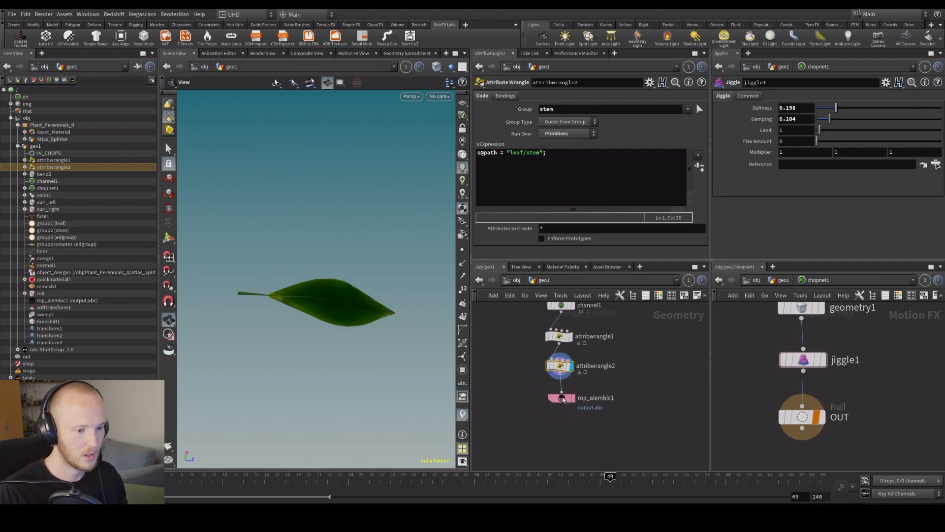
click(564, 400)
click(650, 83)
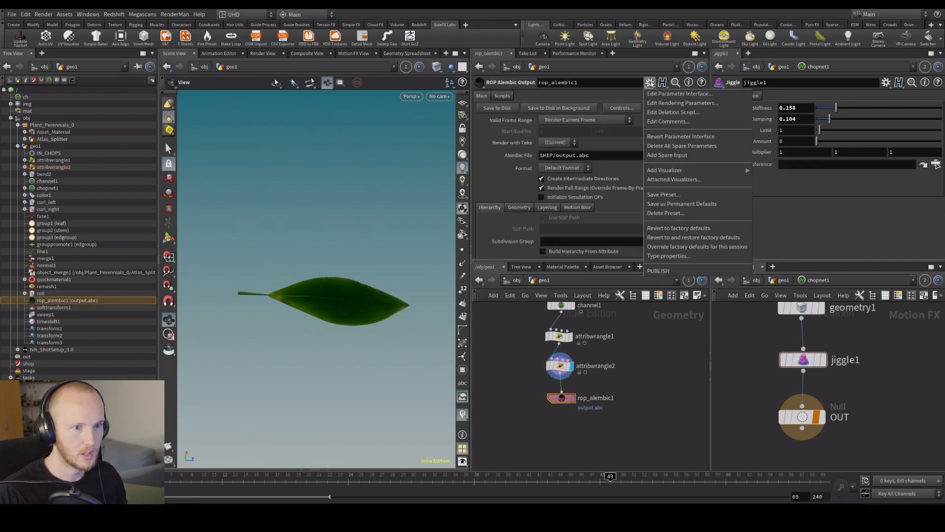
click(658, 271)
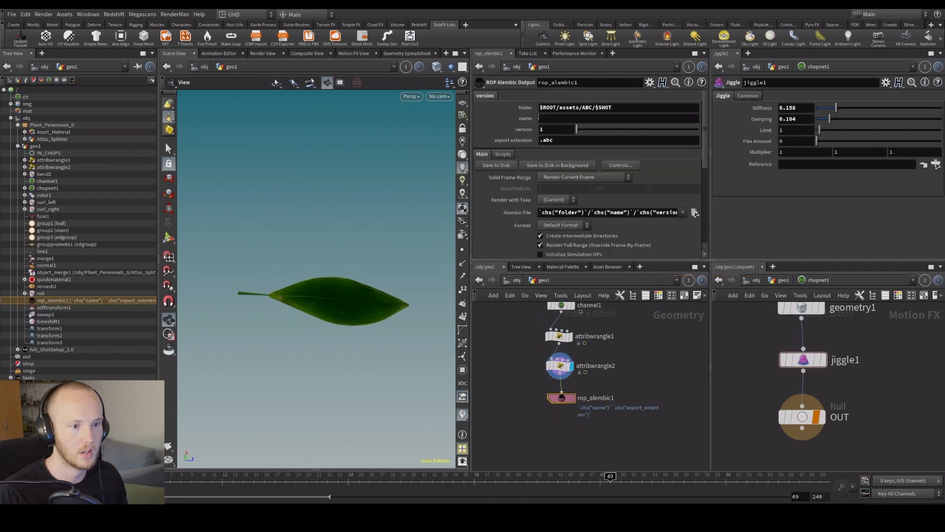
Step: Inspect the export folder's evaluated path and the project root and shot settings on the tvh_ShotSetup node at object level
click(485, 108)
drag(471, 148, 330, 147)
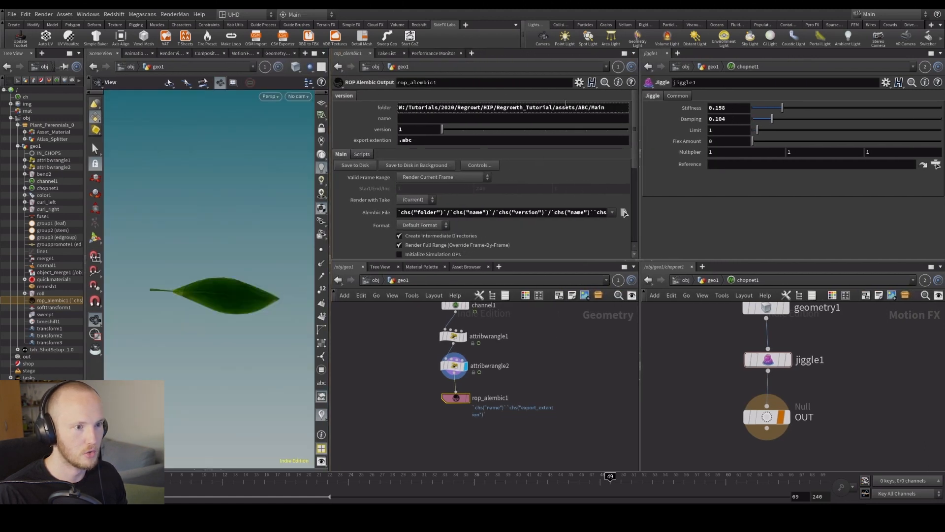
drag(477, 107, 539, 108)
click(549, 107)
click(387, 112)
drag(333, 153, 395, 153)
click(717, 281)
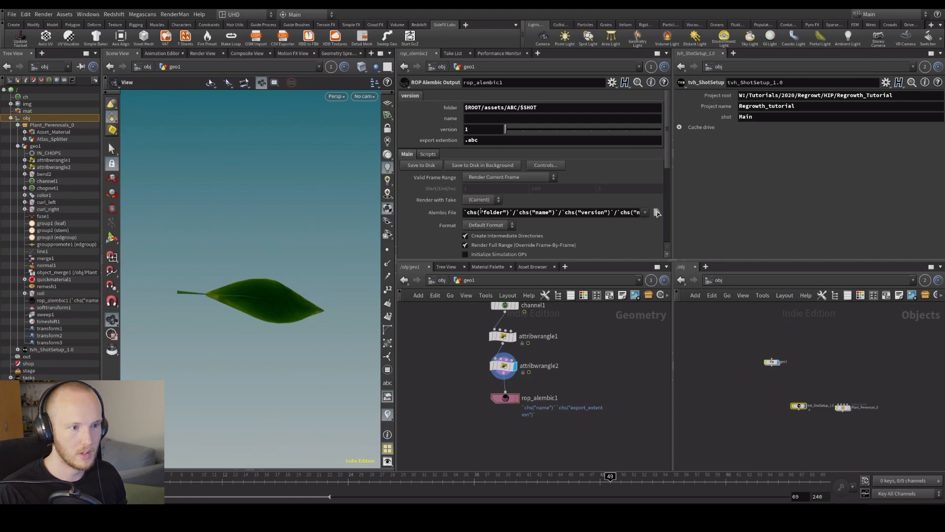
middle_drag(458, 350, 436, 339)
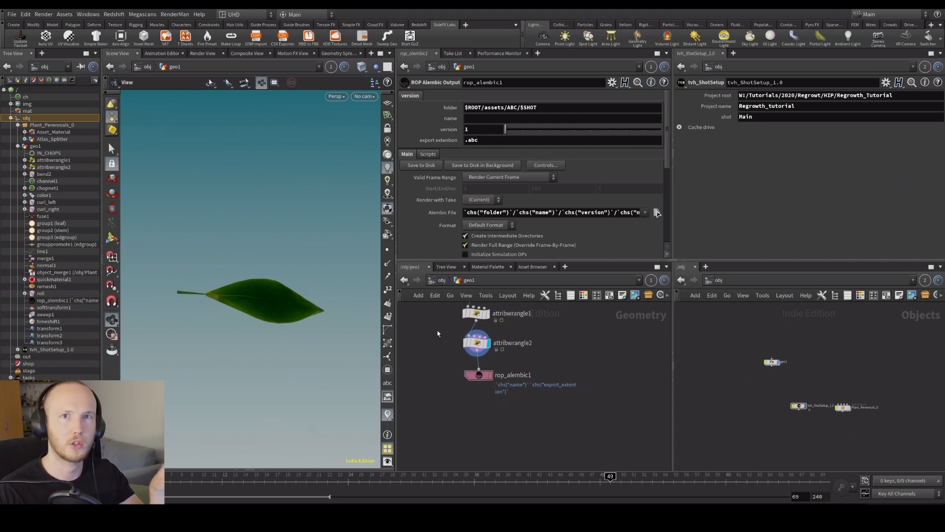
Step: Set the ROP Alembic Output's export name to leafroll
scroll(445, 409, up, 1)
middle_drag(428, 363, 436, 406)
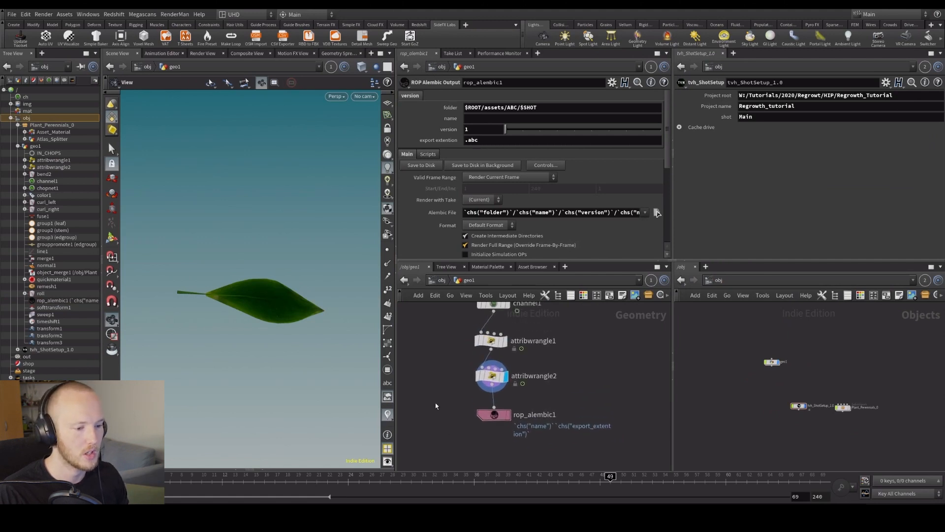
click(493, 415)
click(477, 118)
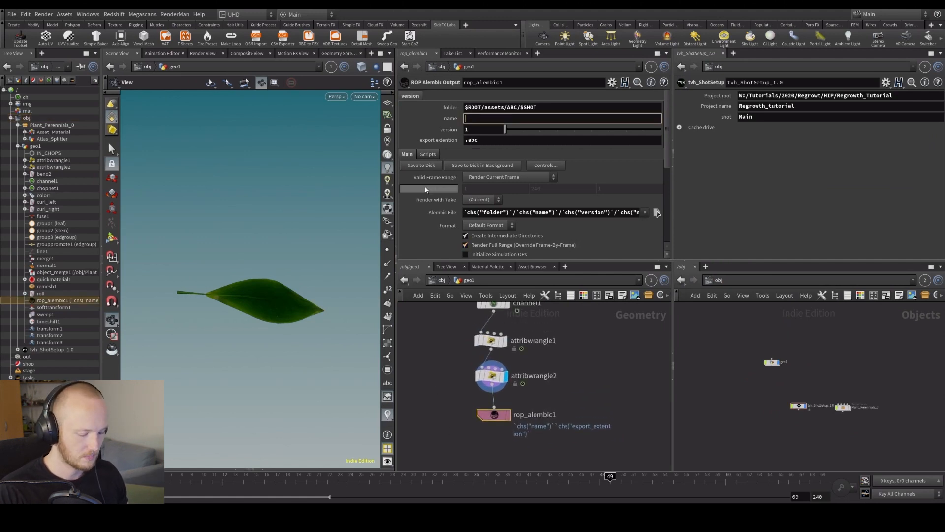
text(leafroll)
key(Return)
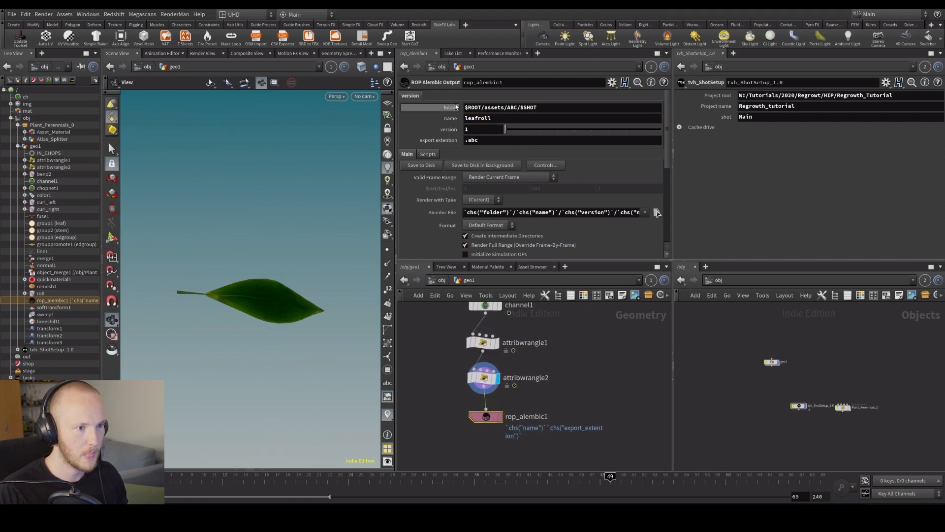
Step: Set the Alembic export to render a frame range, removing the end frame's default expression and setting it to 150
click(491, 178)
click(490, 195)
right_click(551, 190)
click(593, 297)
double_click(537, 188)
text(150)
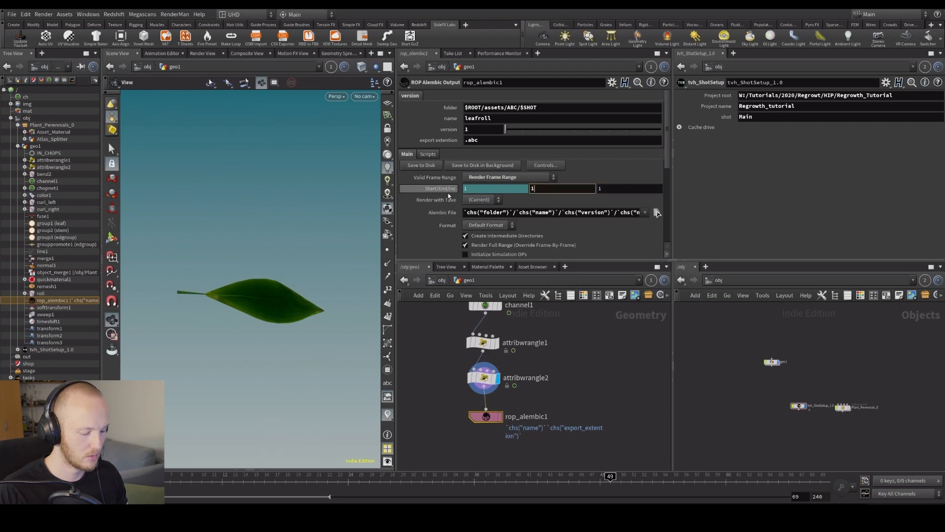
key(Return)
Step: Save the leaf Alembic to disk and check for the exported file in its output folder
scroll(500, 222, down, 3)
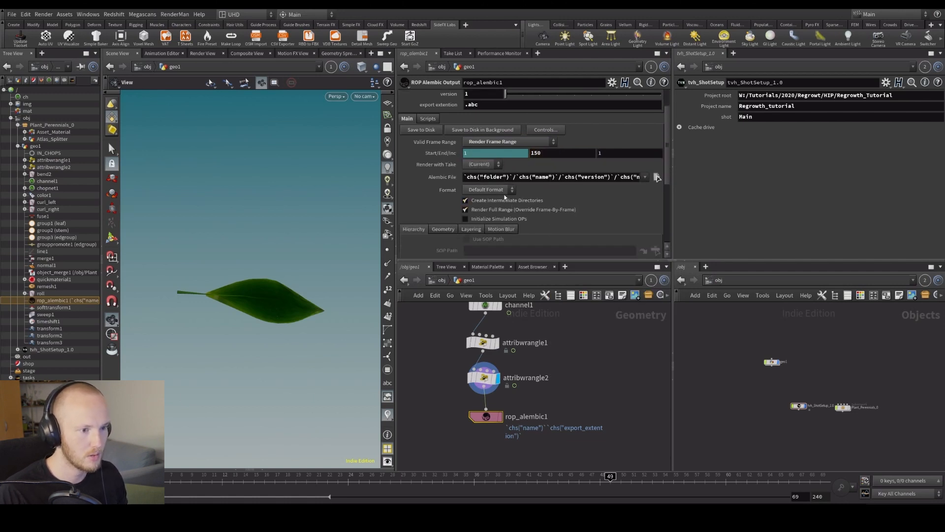
click(421, 130)
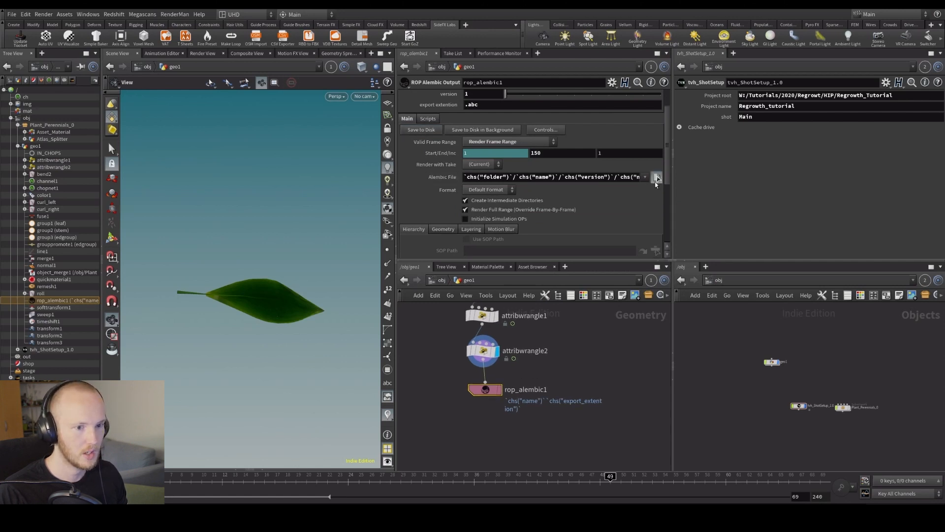
click(657, 177)
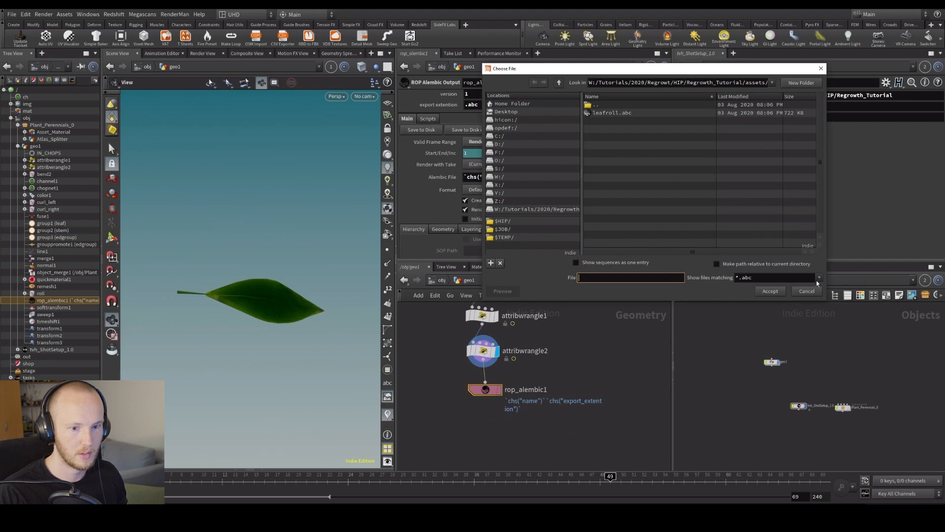
click(807, 291)
Step: Add an Alembic node below the ROP Alembic Output node
key(Tab)
text(alem)
key(Return)
click(513, 412)
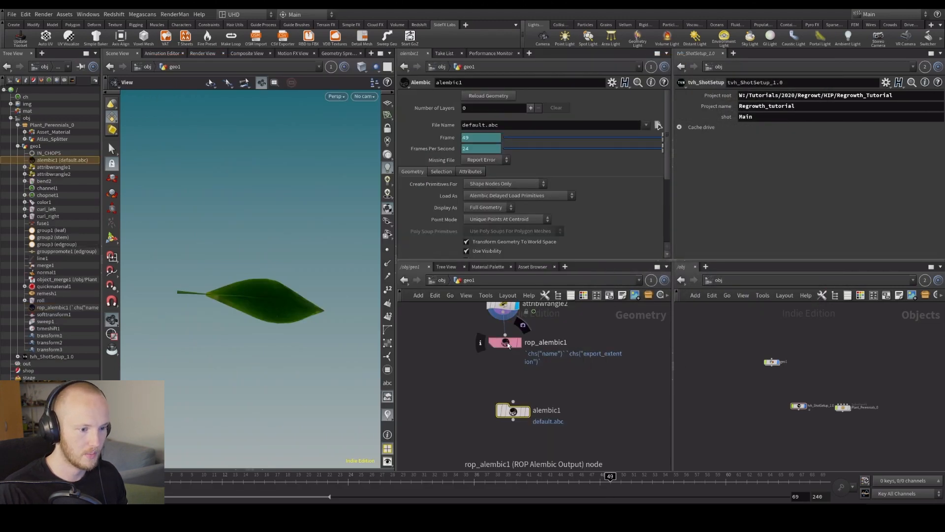
Step: Link the Alembic node's file name to the ROP's Alembic File parameter as a relative reference and display the node
click(508, 345)
right_click(429, 177)
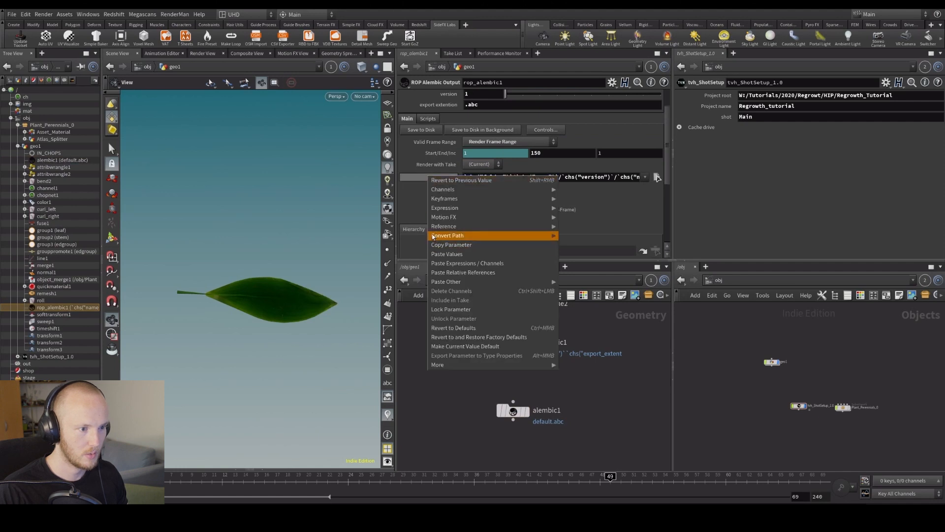
click(512, 410)
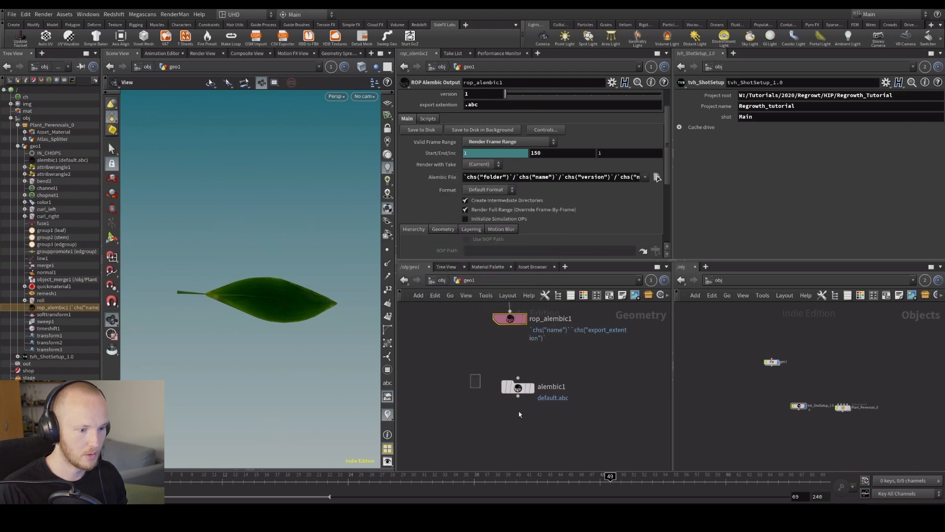
right_click(447, 126)
click(483, 225)
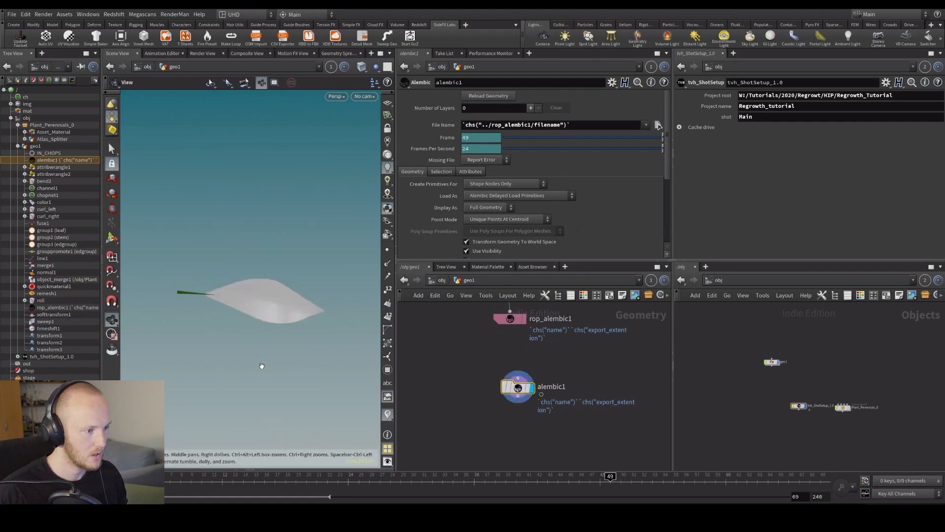
Step: Play the loaded leaf Alembic and extend the visible timeline range to frame 219
key(ctrl+Up)
key(Up)
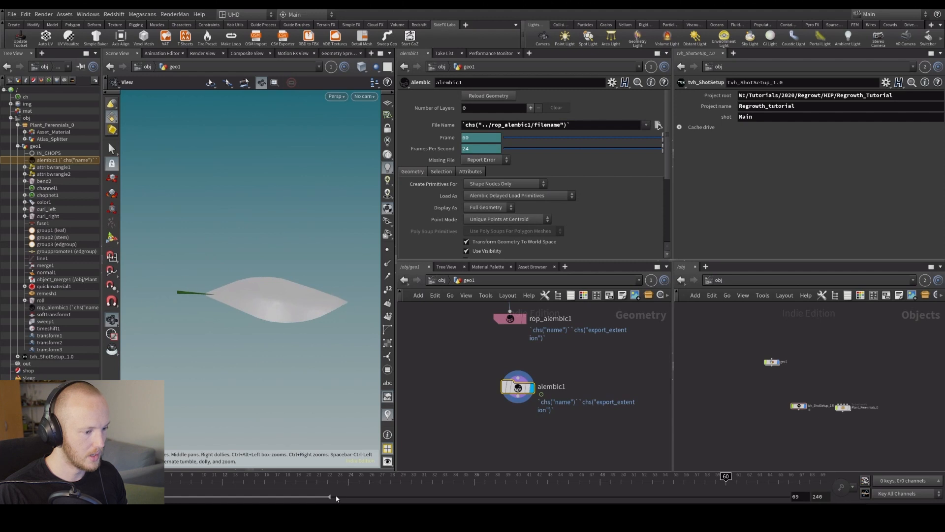
drag(331, 498, 732, 497)
key(s)
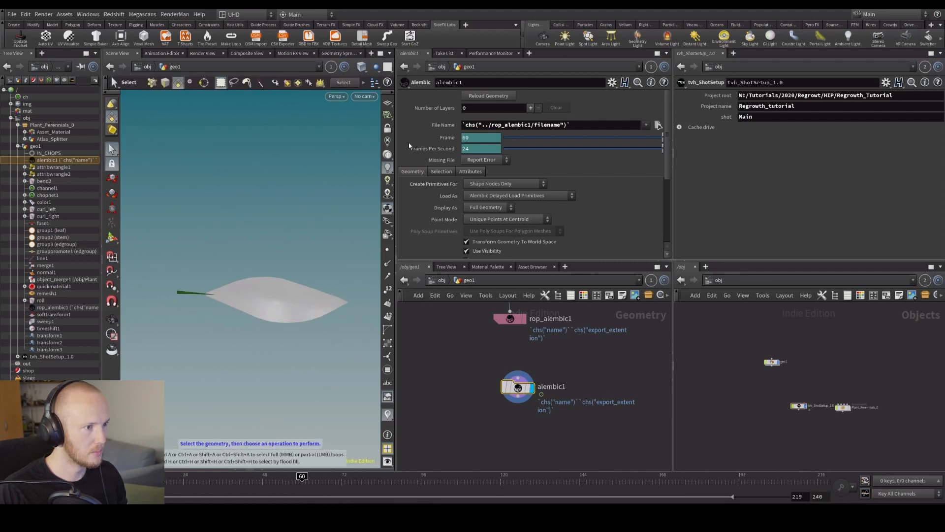
Step: Widen the viewport and list the loaded geometry's Alembic paths in the group list
drag(397, 146, 555, 145)
click(382, 83)
click(416, 132)
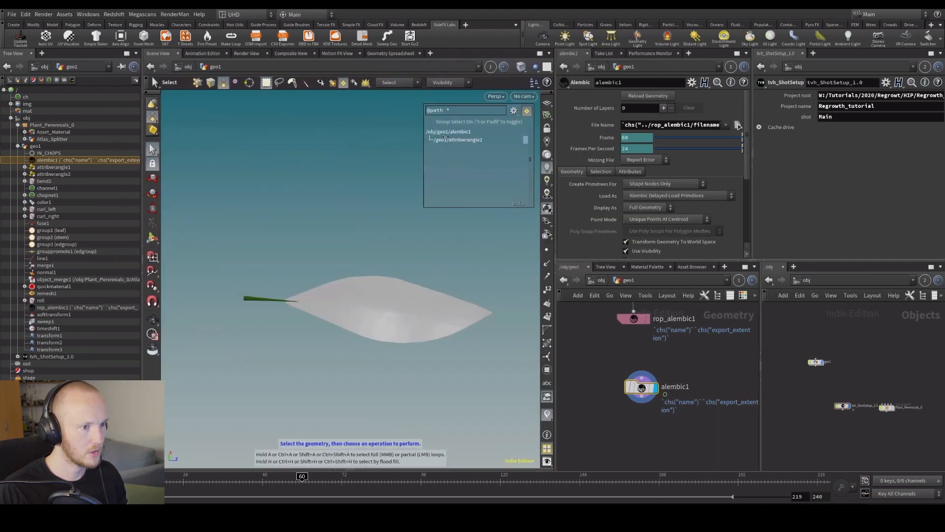
Step: Enable Build Hierarchy From Attribute on the ROP Alembic Output node, using the path attribute
middle_drag(595, 340, 582, 417)
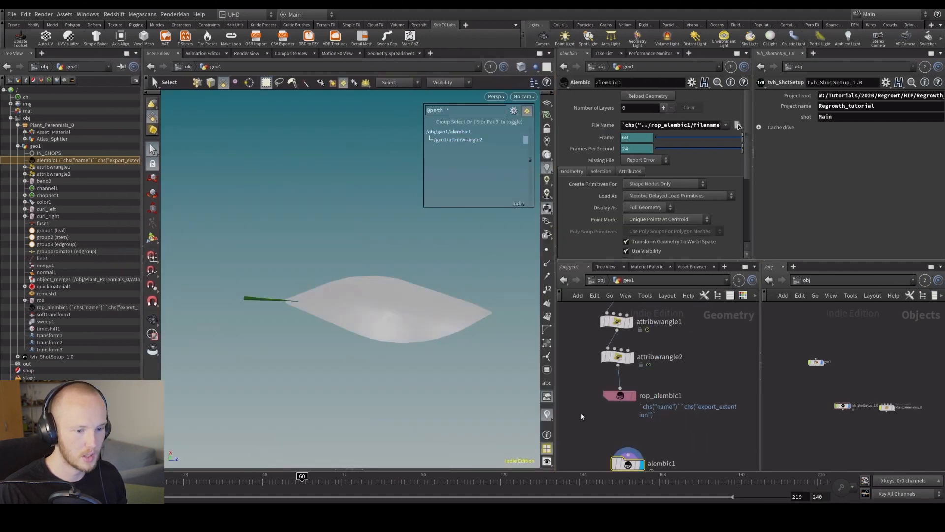
drag(629, 396, 629, 396)
scroll(637, 211, down, 5)
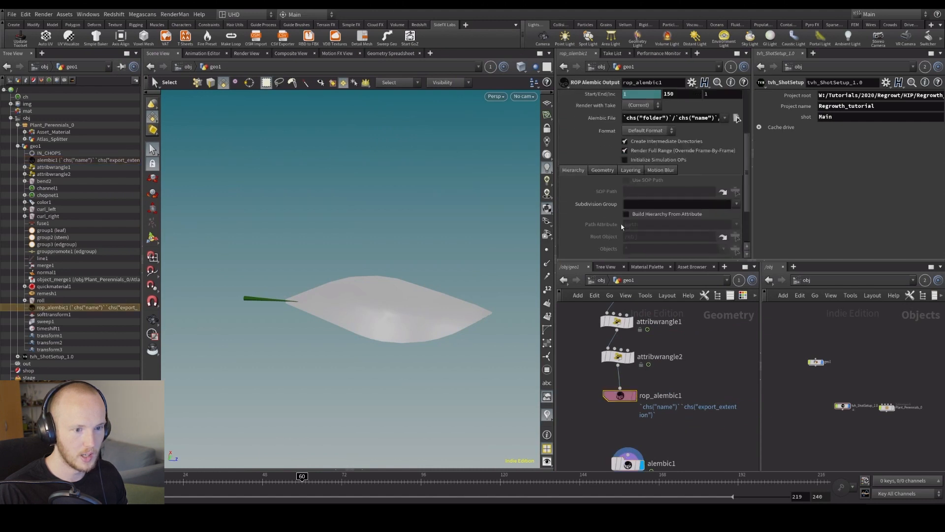
click(651, 180)
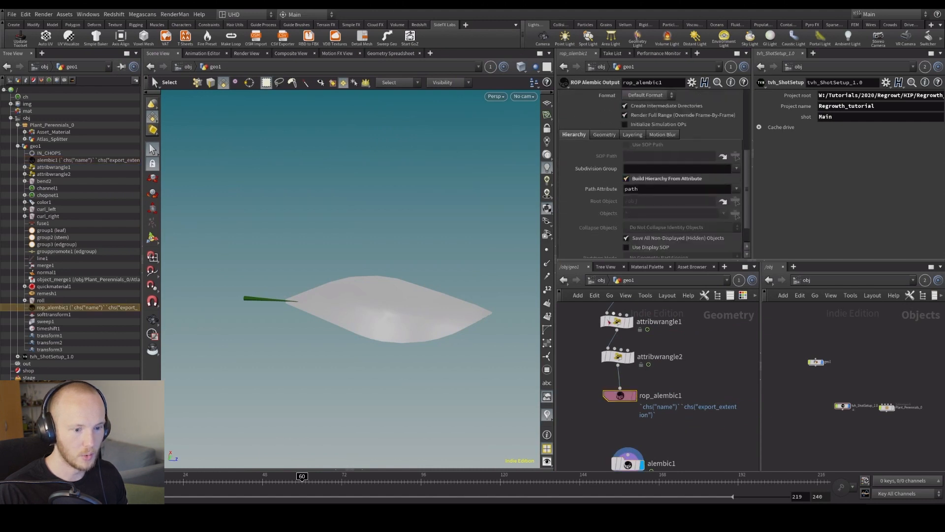
Step: Check the loaded geometry's grouping by Alembic paths and by name attribute in the group list
click(389, 83)
click(413, 133)
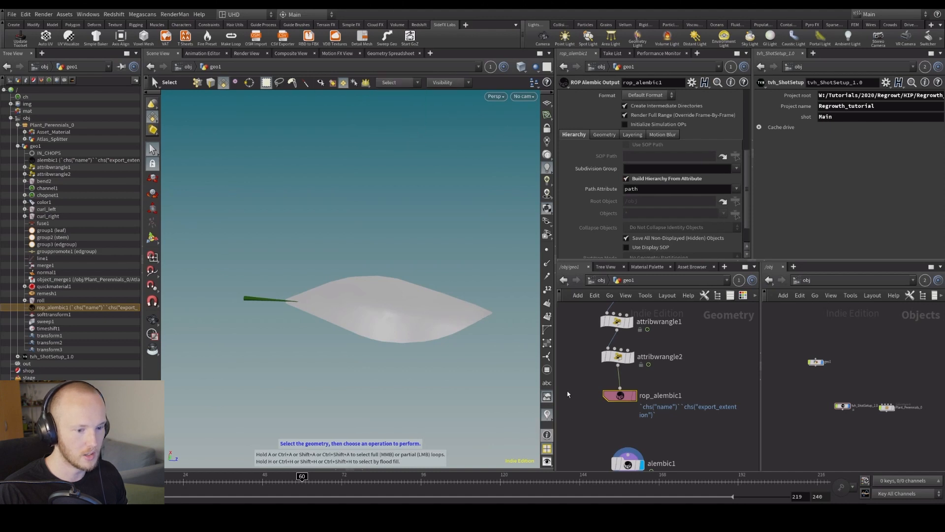
click(333, 143)
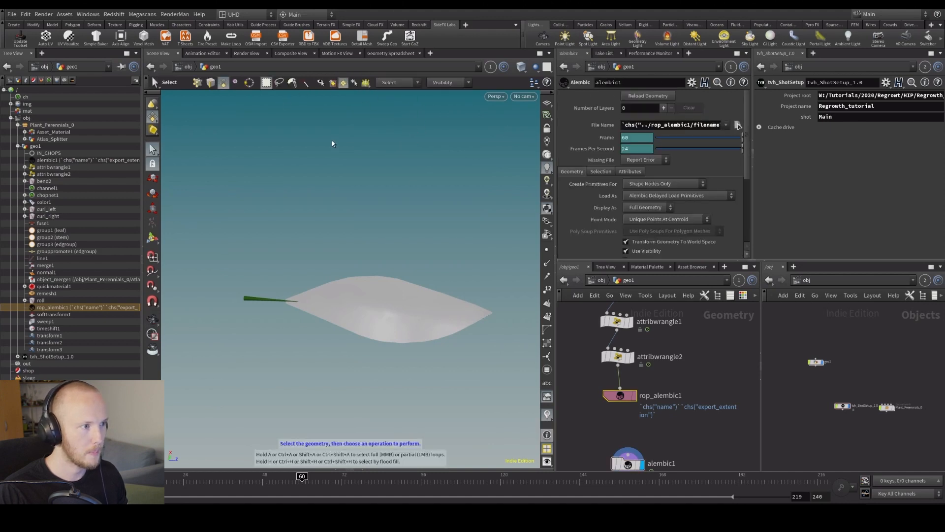
click(417, 83)
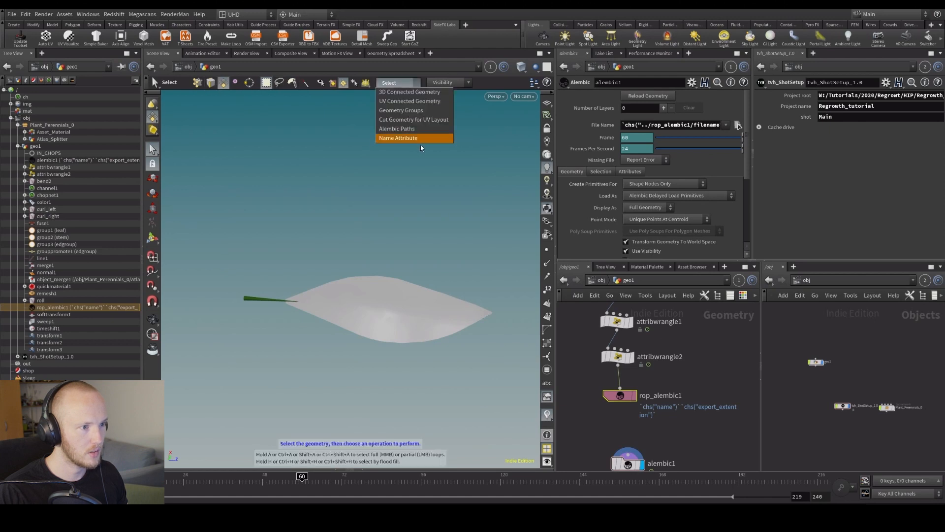
click(414, 137)
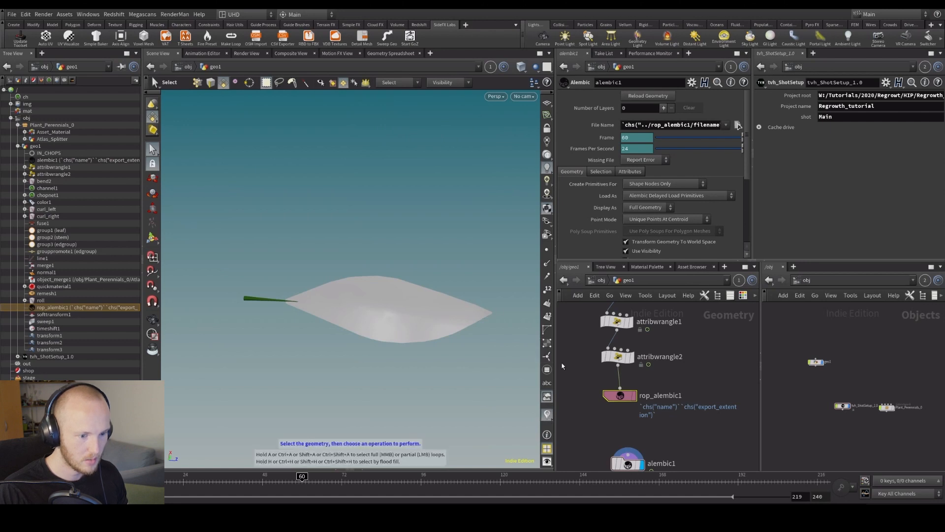
Step: Inspect the Alembic node's primitive path attribute in the geometry spreadsheet
click(390, 53)
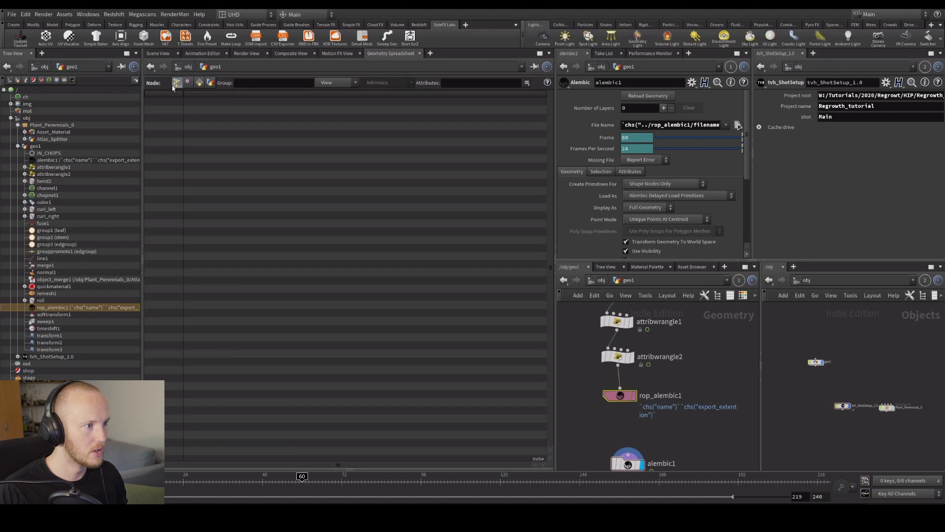
click(200, 84)
middle_drag(635, 430, 625, 366)
click(622, 432)
double_click(222, 93)
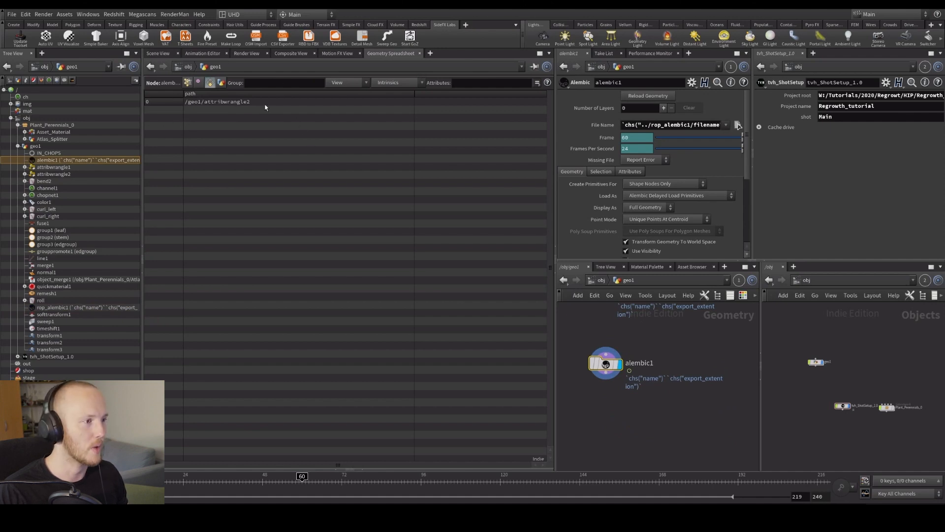
Step: Save the leaf Alembic to disk again from the ROP Alembic Output node for frames 1 to 150
middle_drag(602, 325, 583, 433)
click(630, 392)
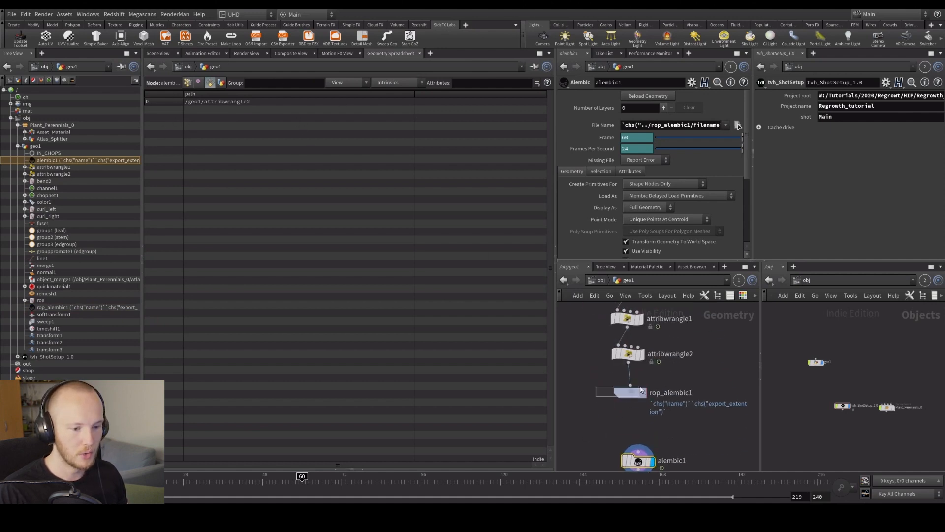
scroll(635, 251, down, 2)
scroll(635, 216, up, 1)
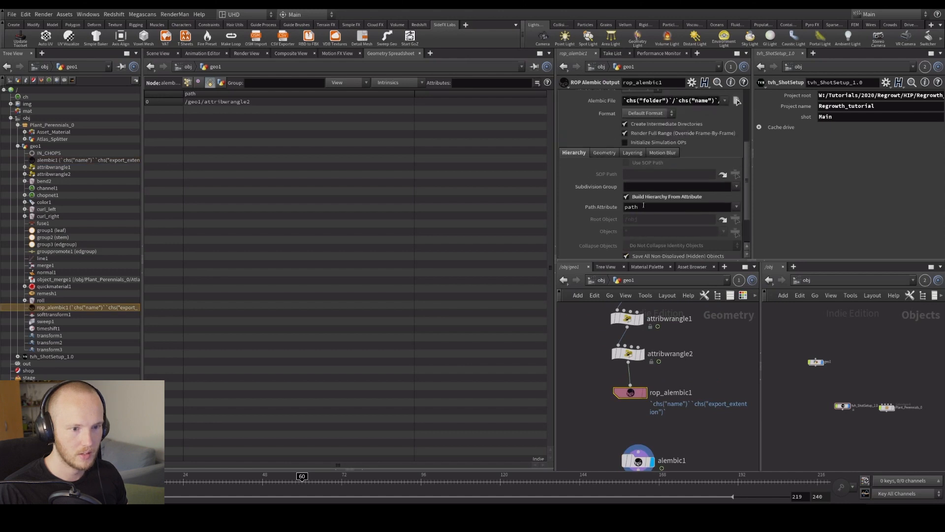
scroll(652, 202, up, 2)
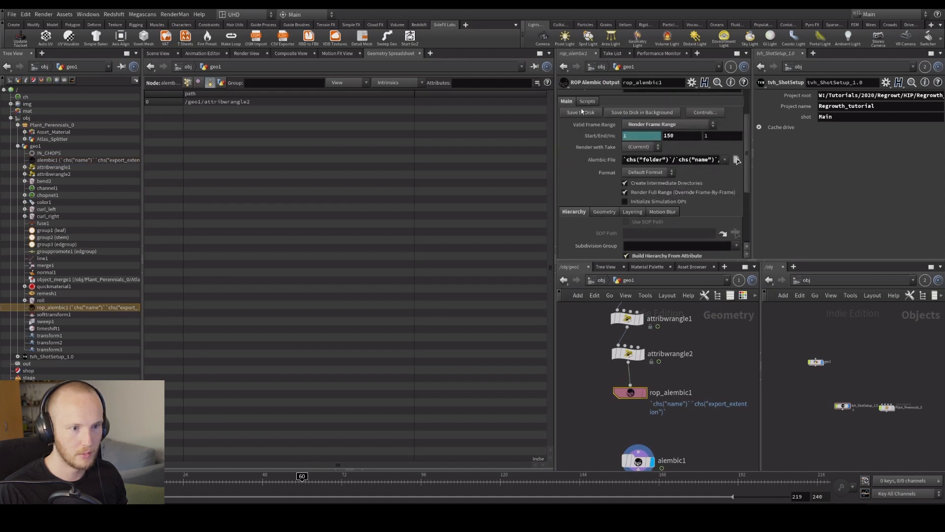
click(582, 114)
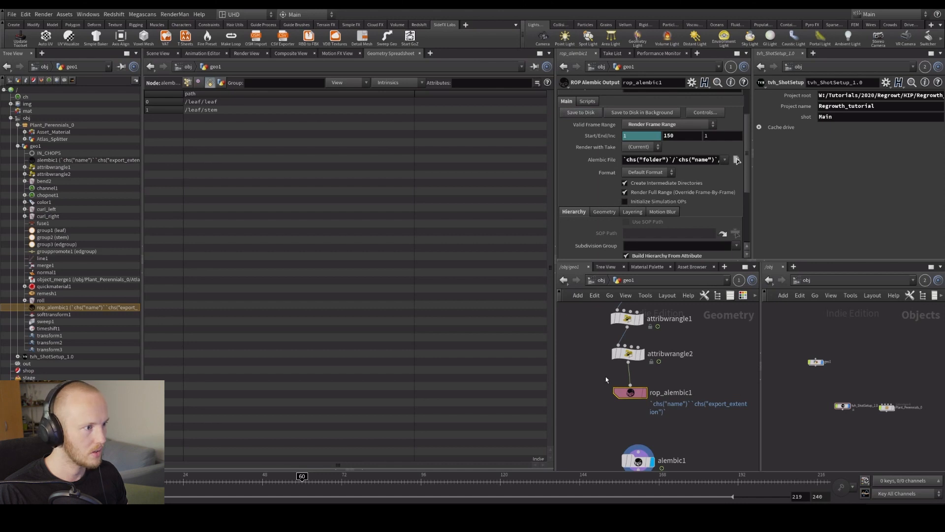
Step: Select the Alembic node and scrub its re-exported animation to frame 42 in the scene view
middle_drag(594, 435, 572, 388)
click(615, 414)
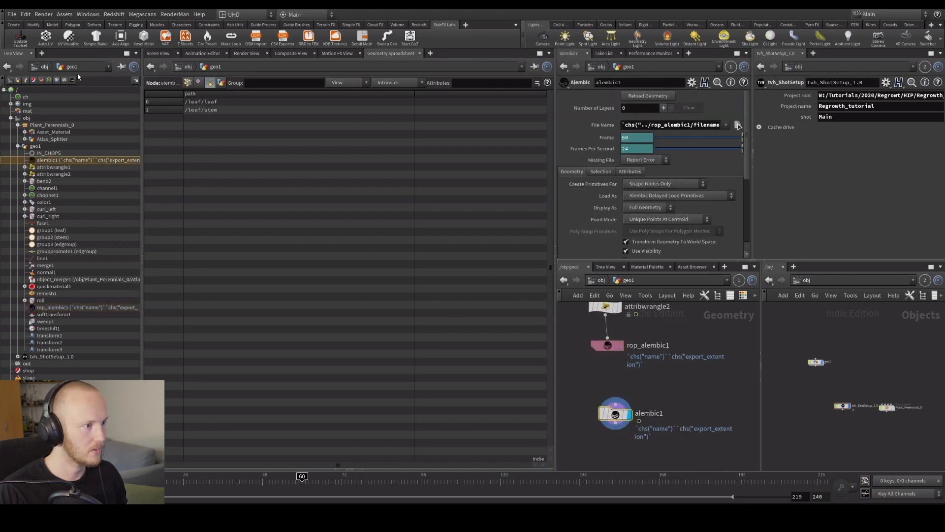
click(156, 54)
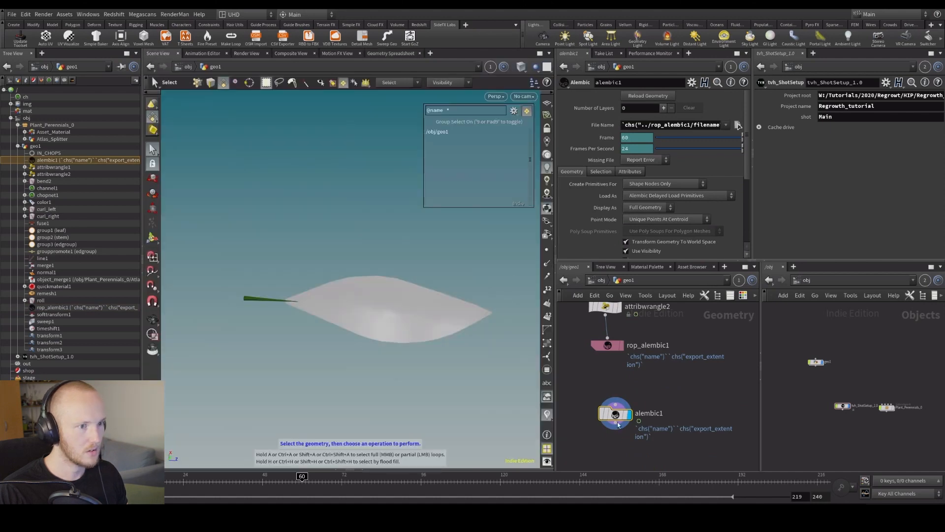
click(241, 481)
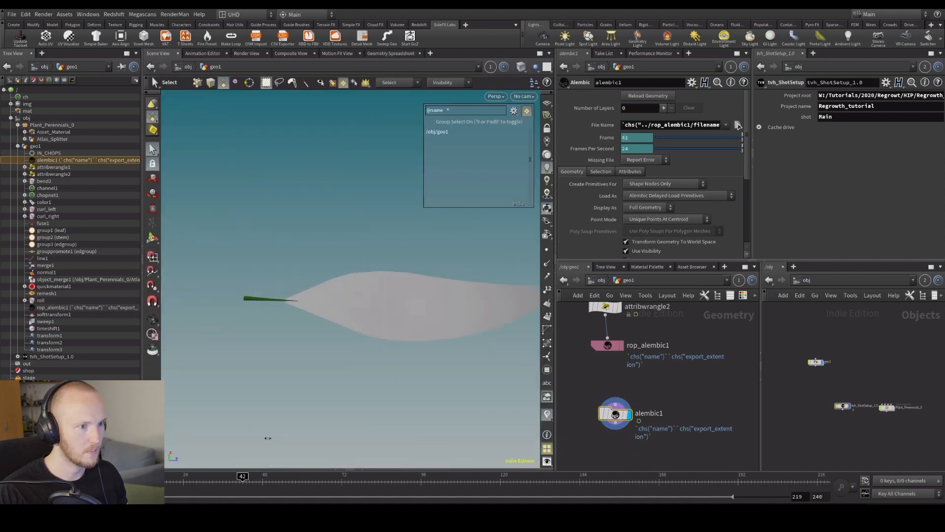
drag(245, 480, 246, 480)
drag(452, 110, 317, 126)
text(@path)
key(Return)
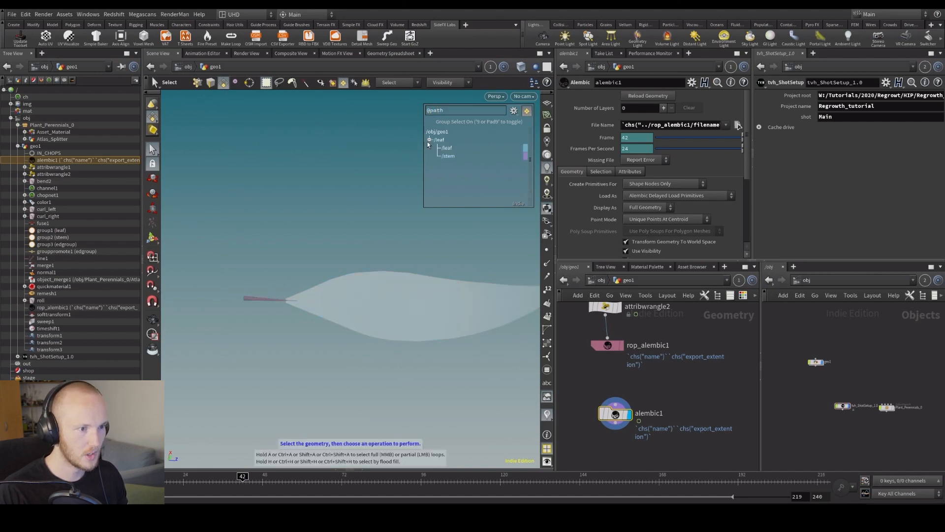
click(443, 148)
key(Escape)
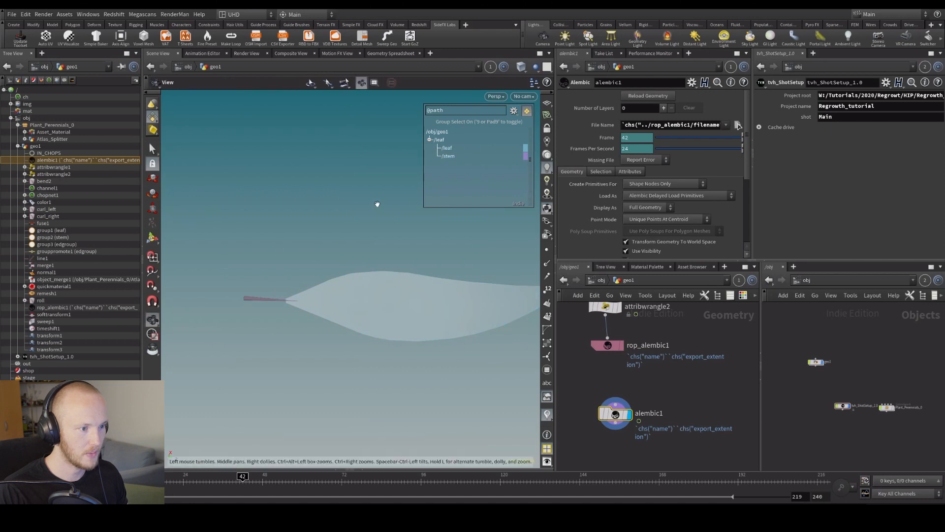
drag(375, 202, 355, 237)
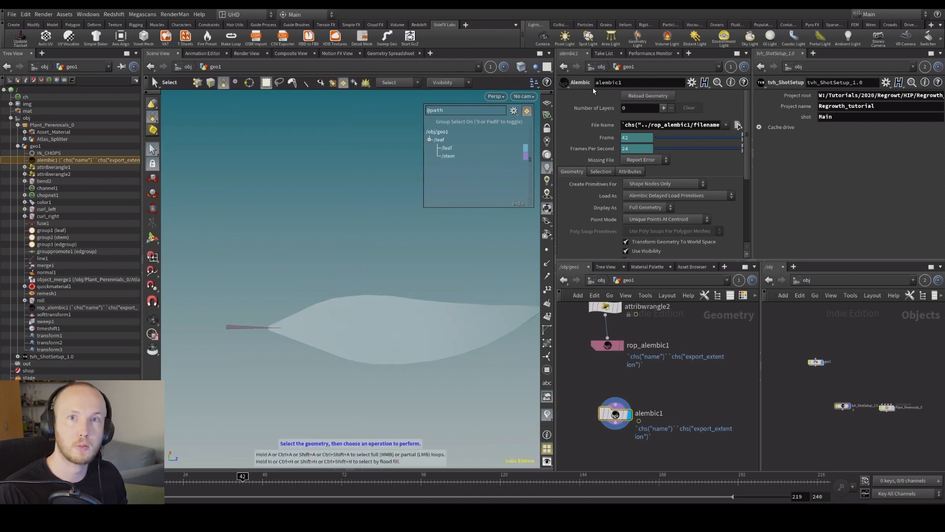
click(449, 149)
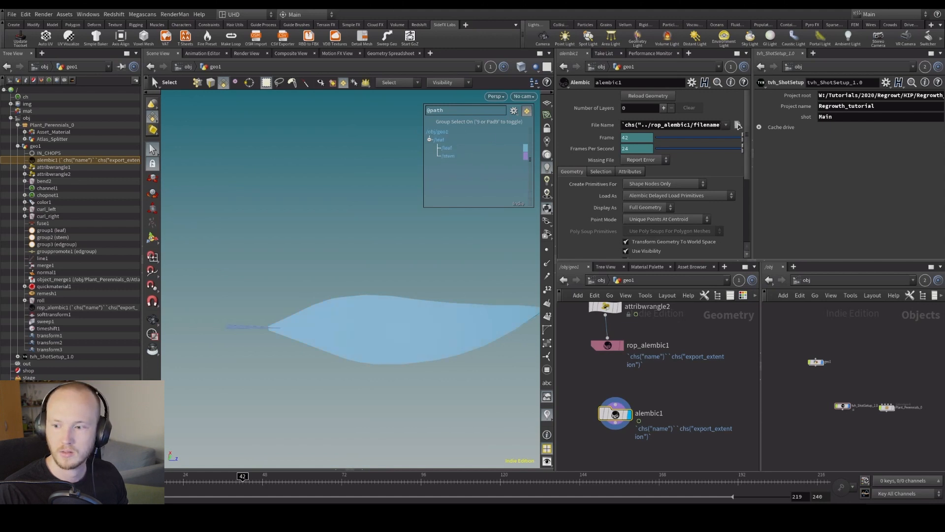
Step: Add a Null node below the Alembic node, name it OUT and display it
middle_drag(622, 464, 610, 427)
key(Tab)
text(nu)
key(Return)
double_click(635, 400)
text(OUT)
key(Return)
drag(617, 394, 617, 407)
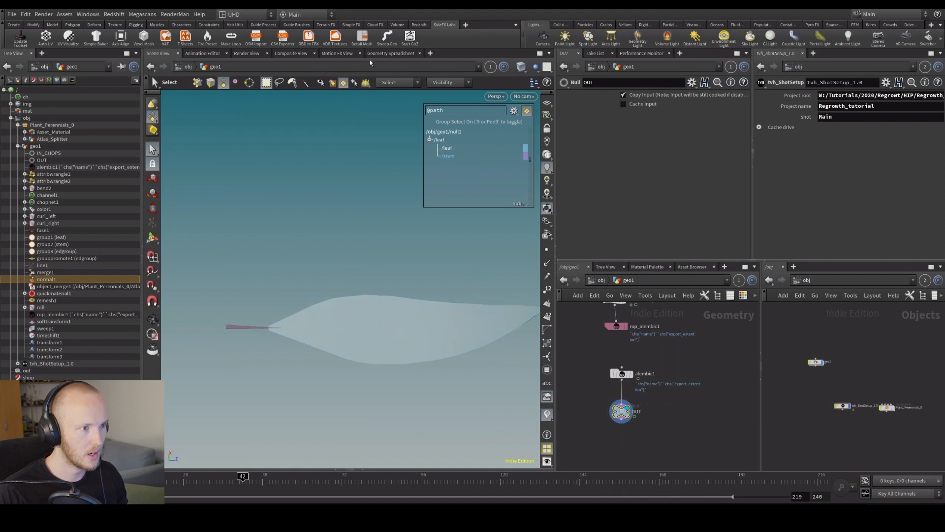
Step: Show the abcframe intrinsic for the OUT primitives in the geometry spreadsheet and scrub to frame 44
click(381, 54)
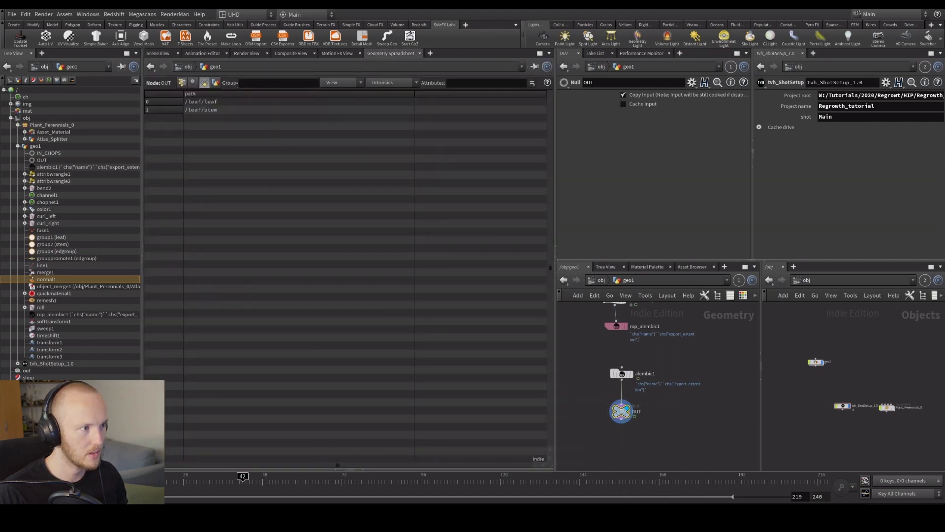
click(382, 83)
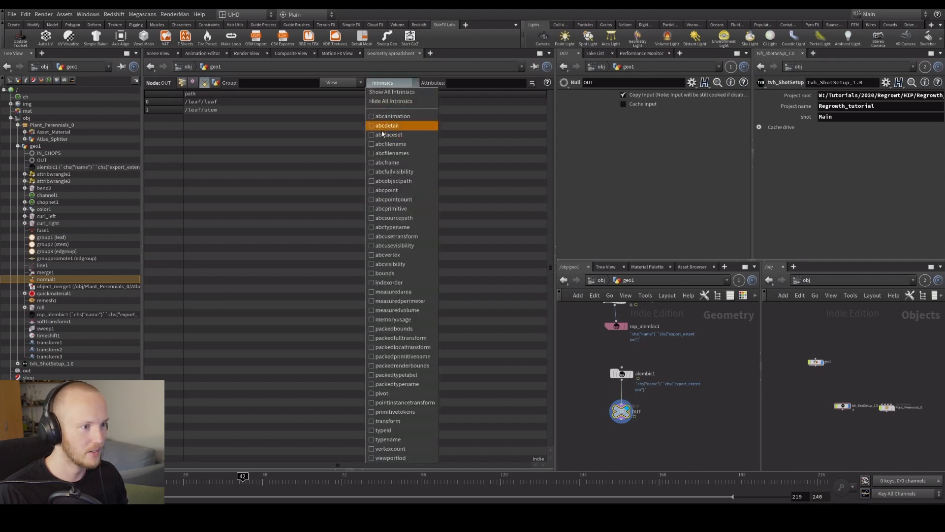
click(389, 163)
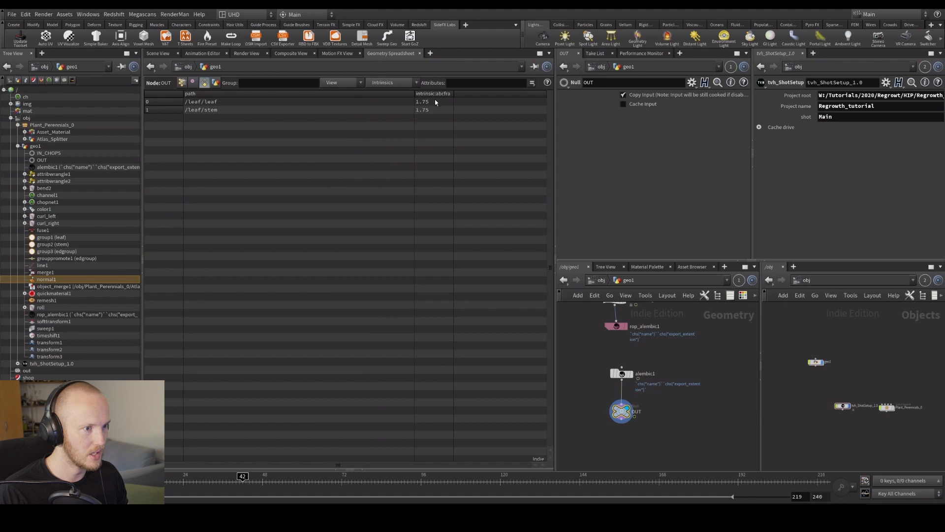
mouse_move(242, 476)
mouse_down()
mouse_move(160, 476)
mouse_move(249, 476)
mouse_up()
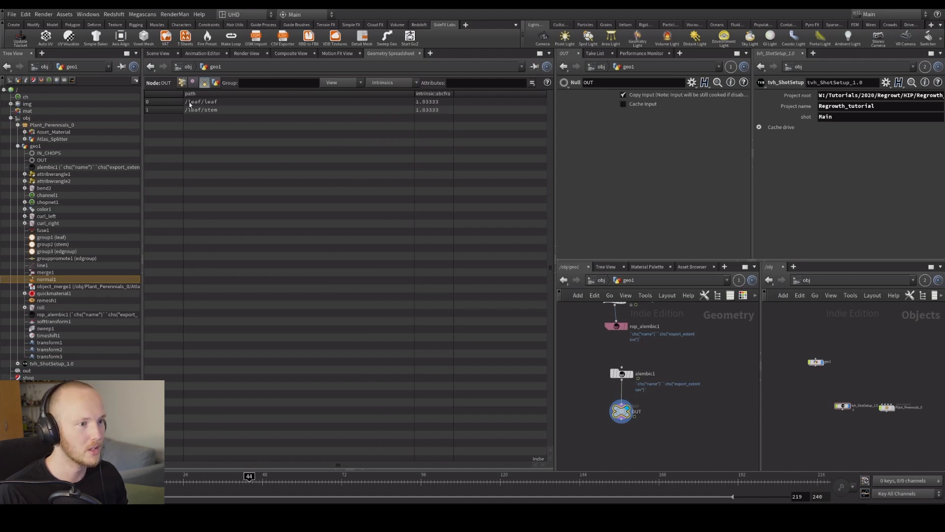
Step: Return to the scene view at object level and rename the geo1 object as leaf
click(156, 53)
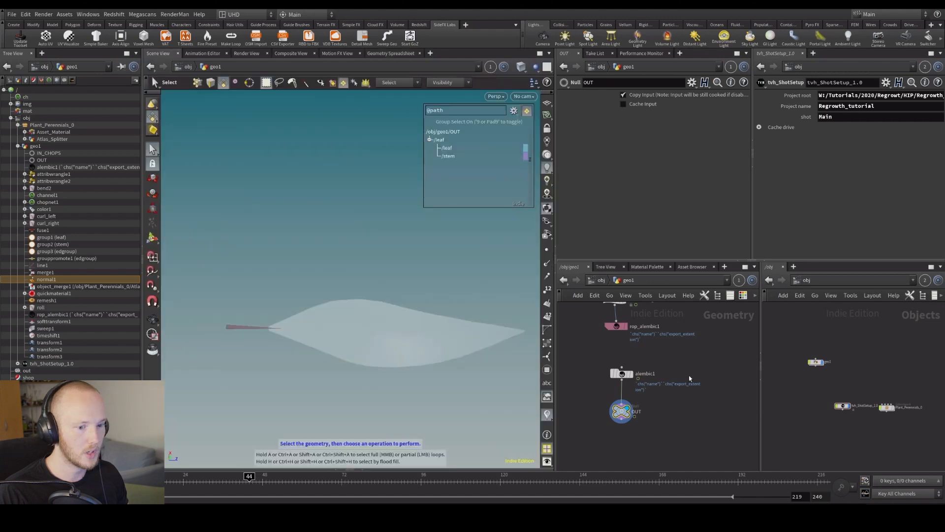
key(u)
double_click(619, 356)
text(leaf)
key(Return)
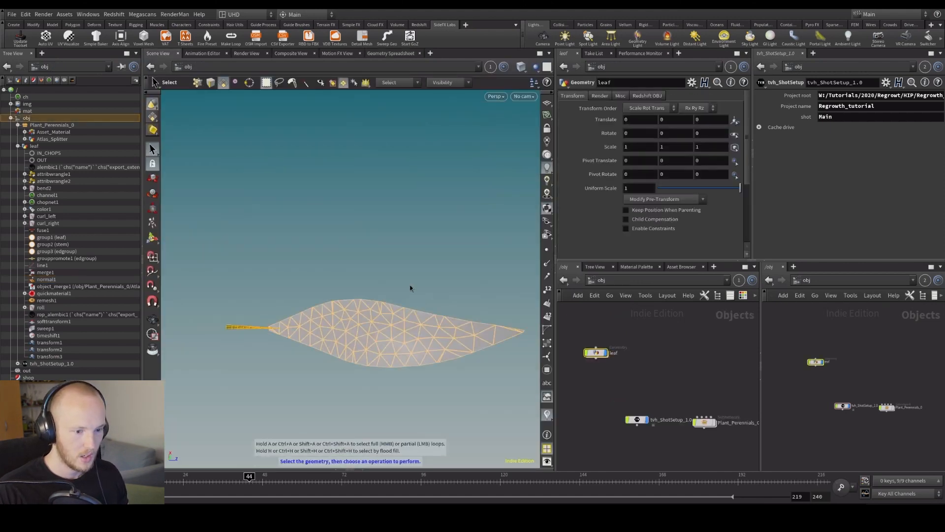